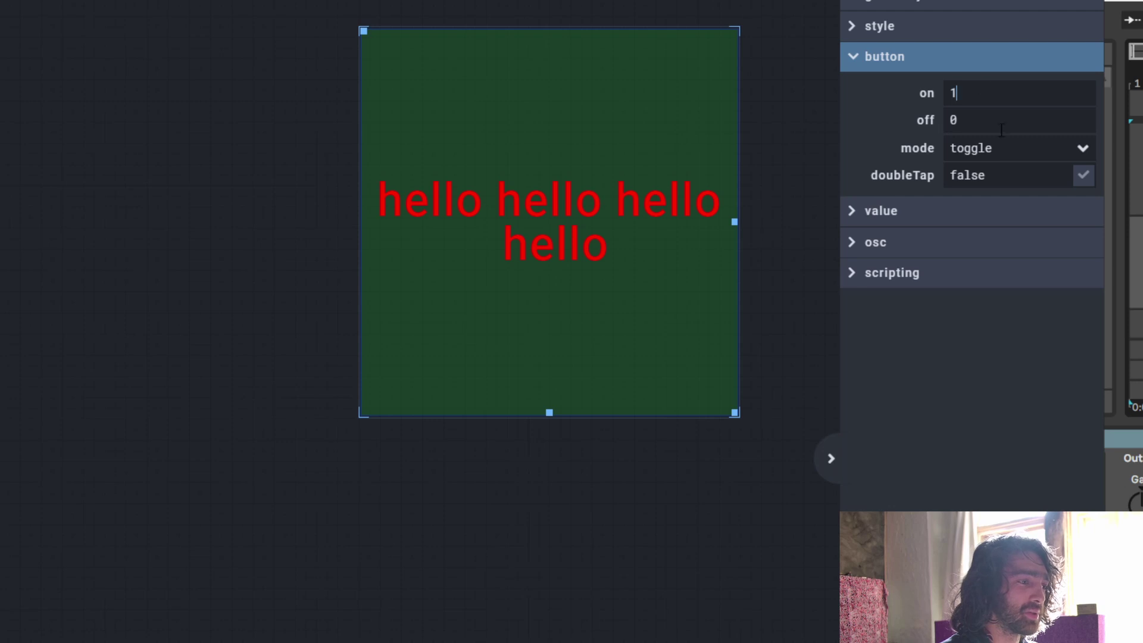
Switch the hello button on and off repeatedly to test its toggle mode.
left_click(677, 301)
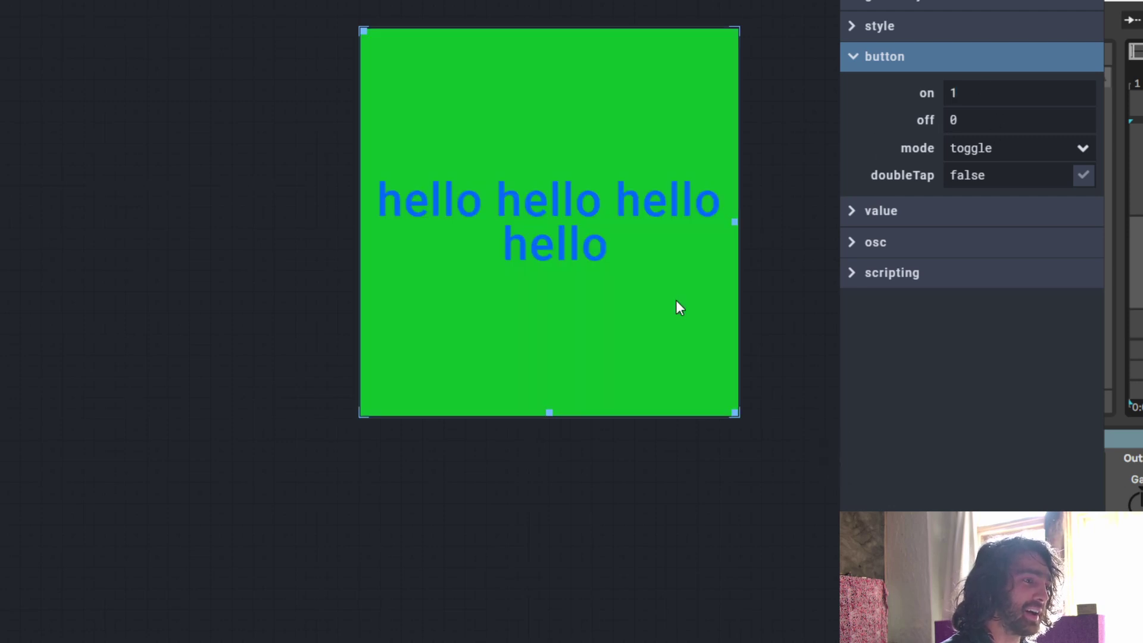
left_click(677, 300)
left_click(676, 300)
left_click(676, 300)
left_click(676, 300)
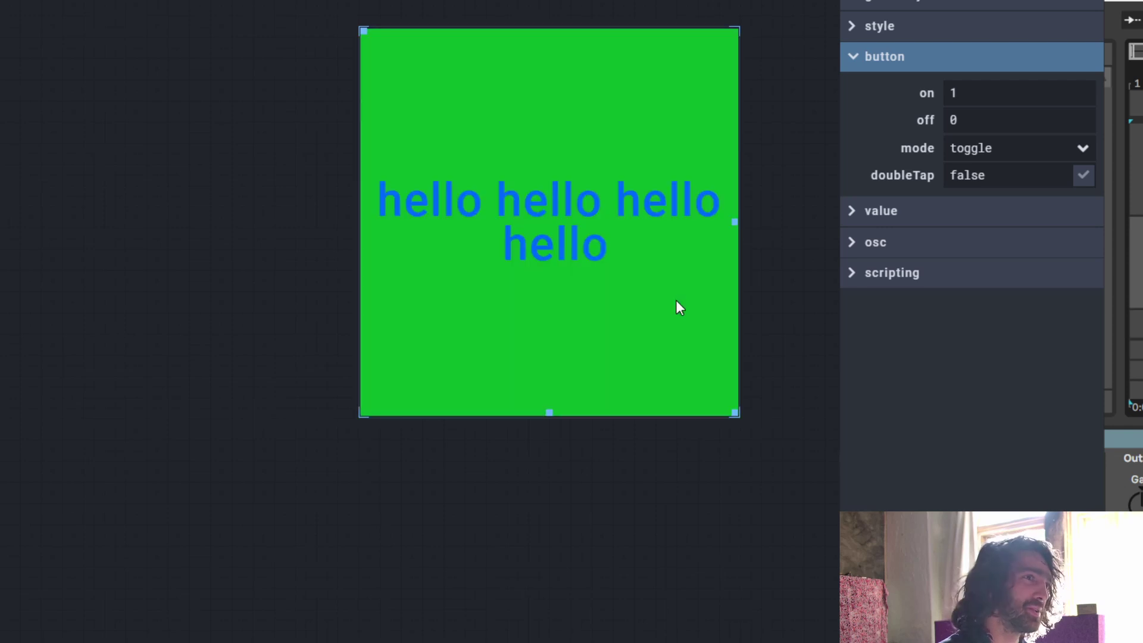
left_click(676, 300)
left_click(677, 300)
left_click(676, 300)
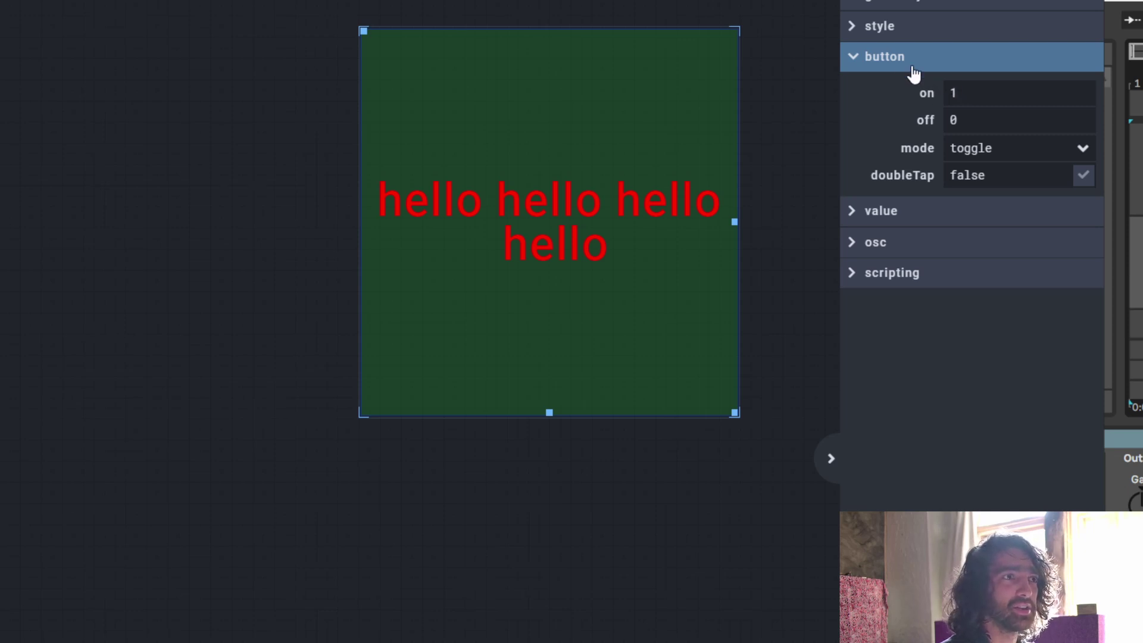
Set the button's on value to 127 and test switching it on and off.
type("27")
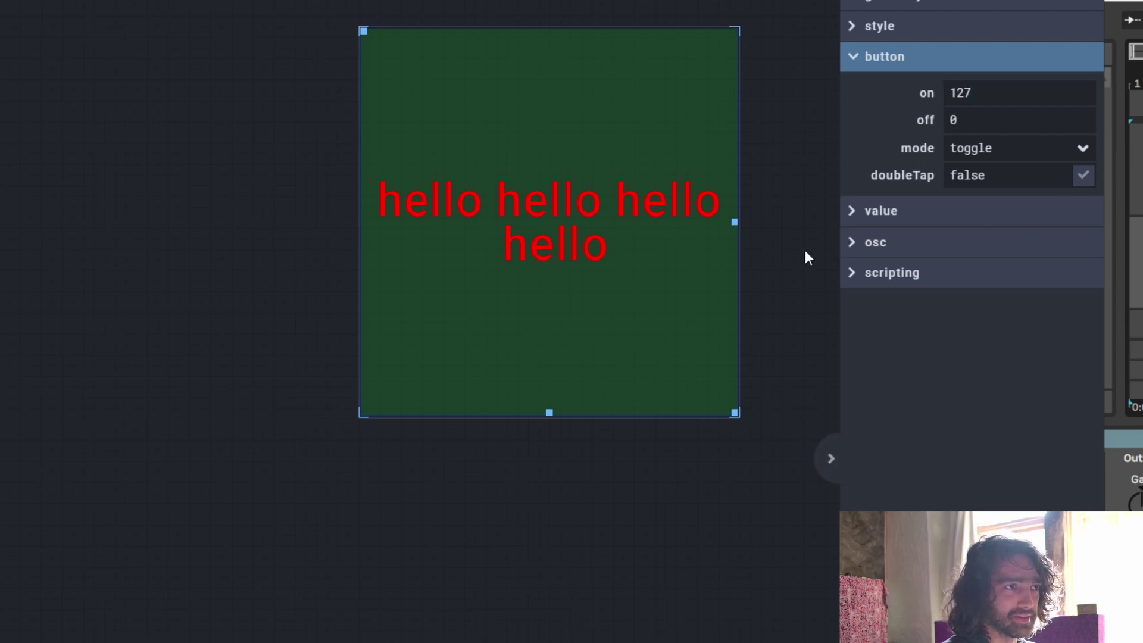
left_click(675, 283)
left_click(675, 283)
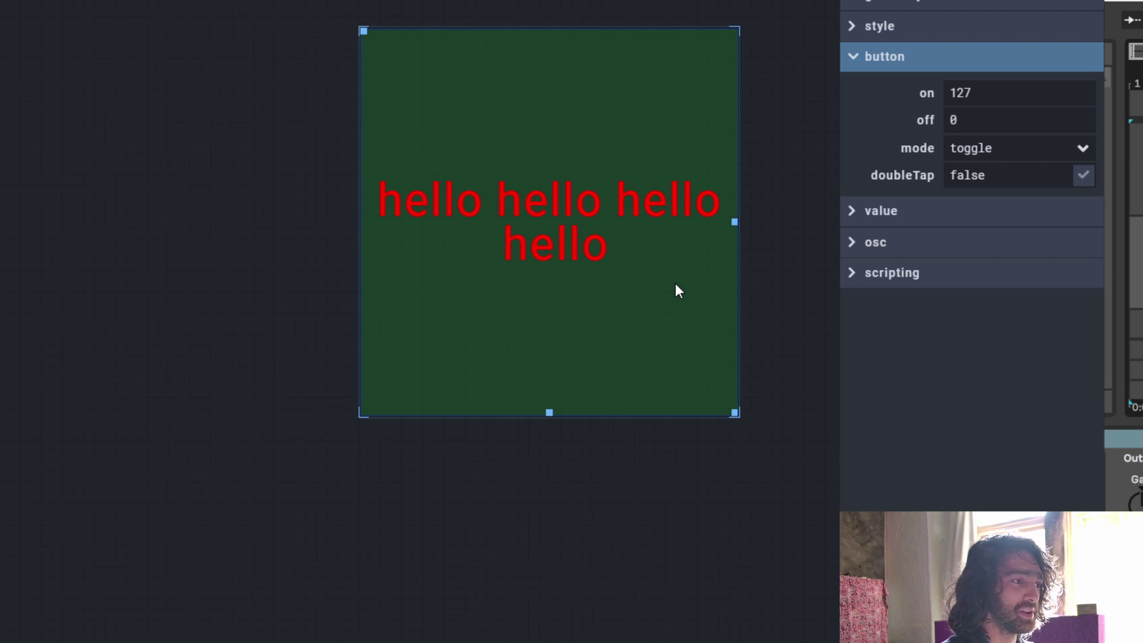
left_click(675, 284)
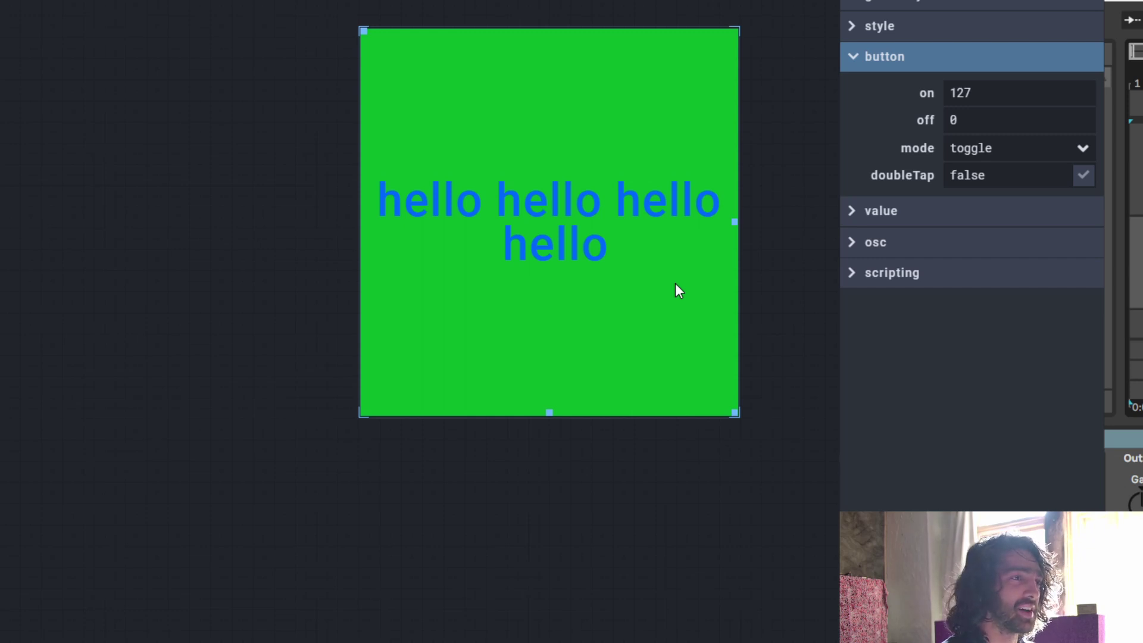
left_click(675, 284)
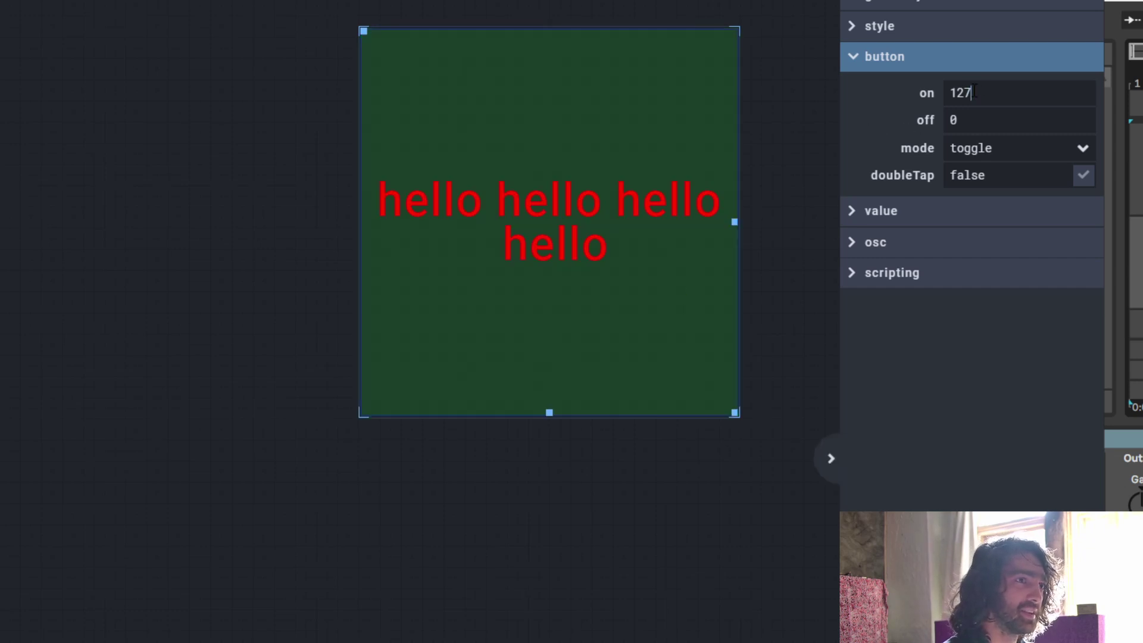
Set the button's on value back to 1 and test toggling it on and off.
left_click_drag(974, 93, 957, 92)
key("BackSpace")
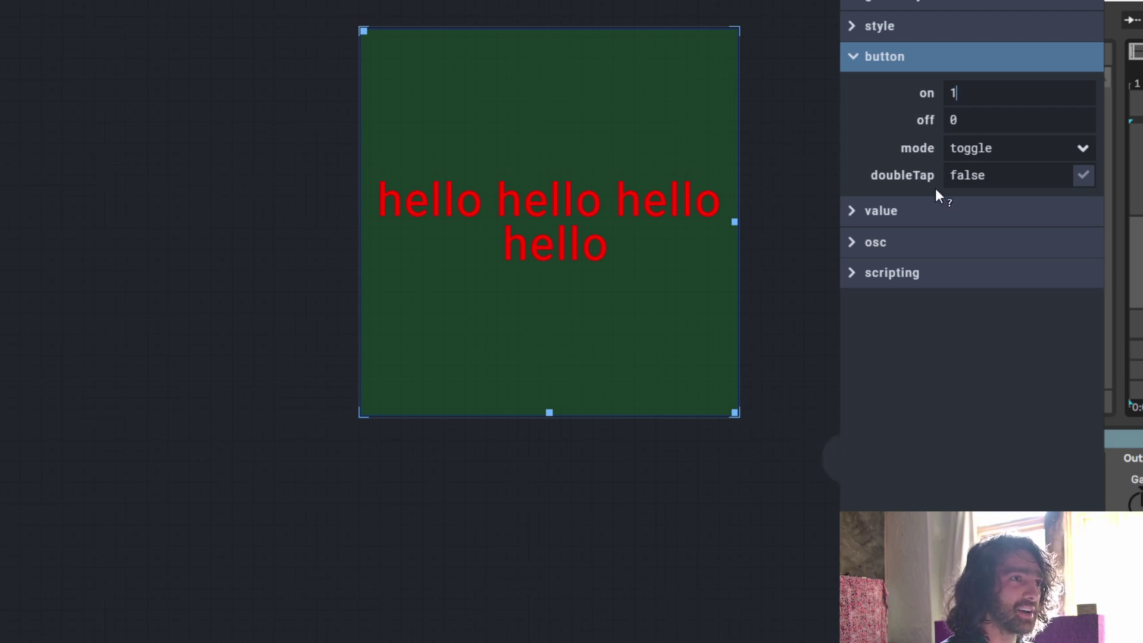
left_click(663, 485)
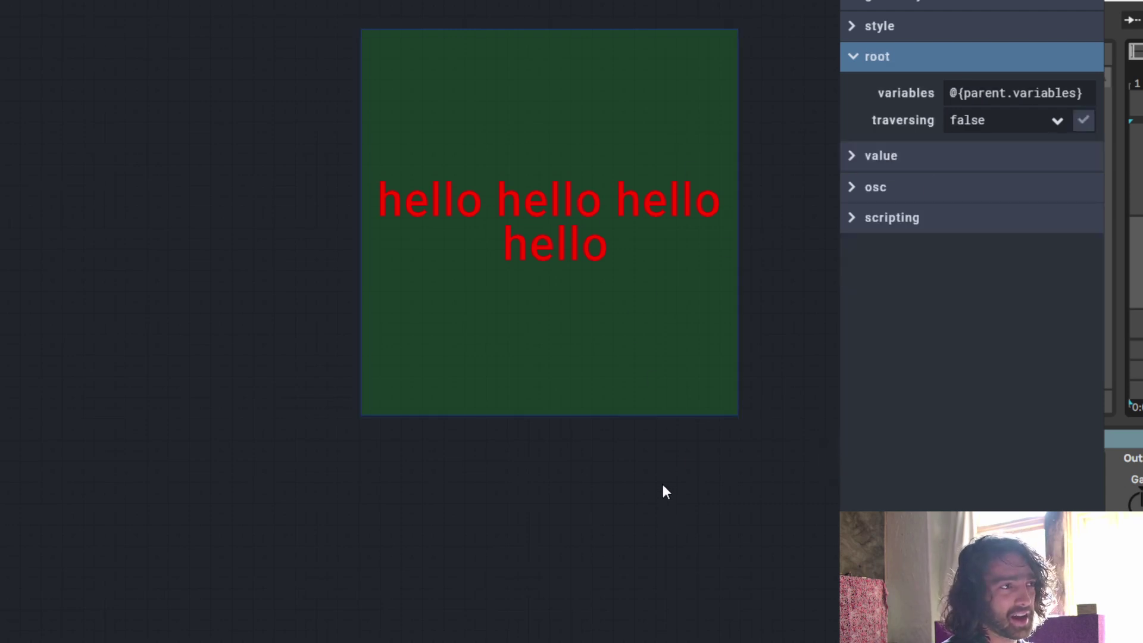
left_click(667, 313)
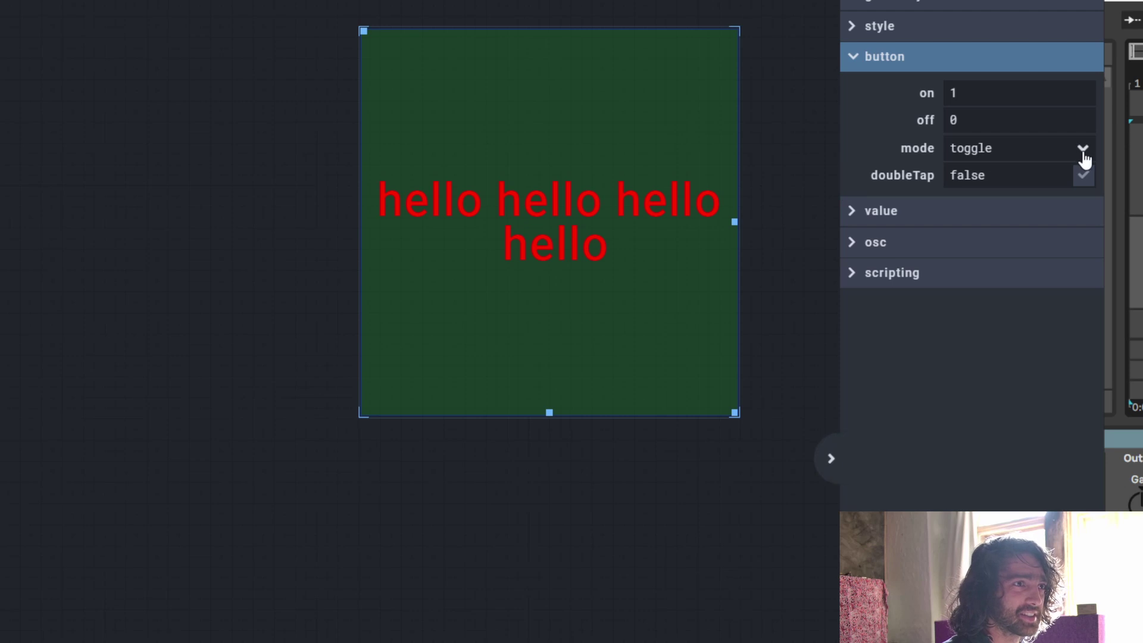
left_click(545, 302)
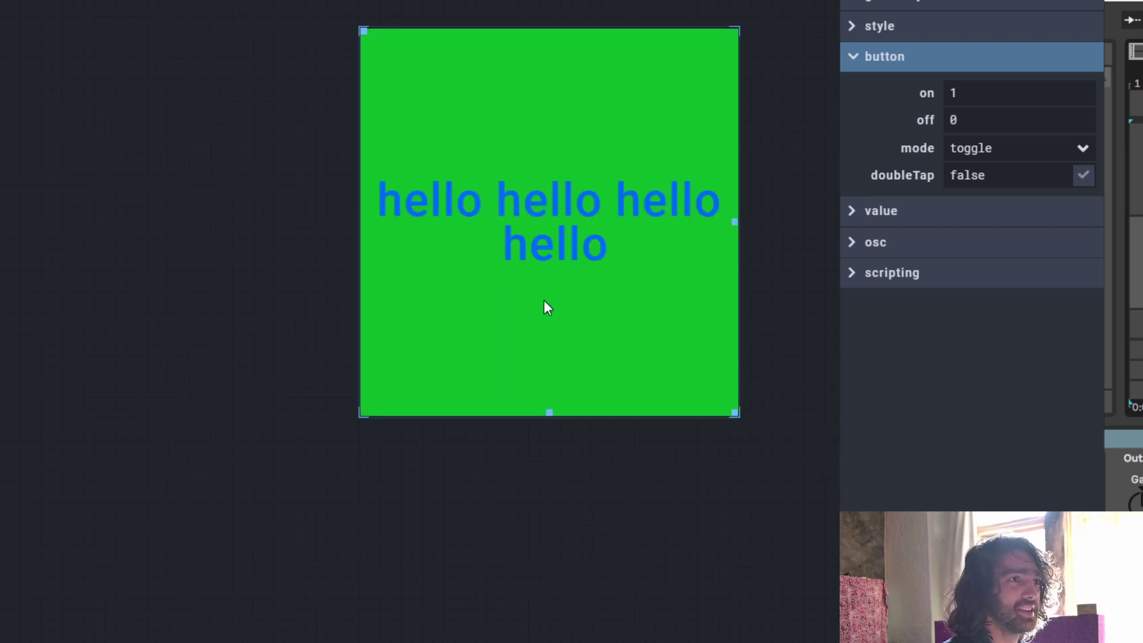
left_click(545, 302)
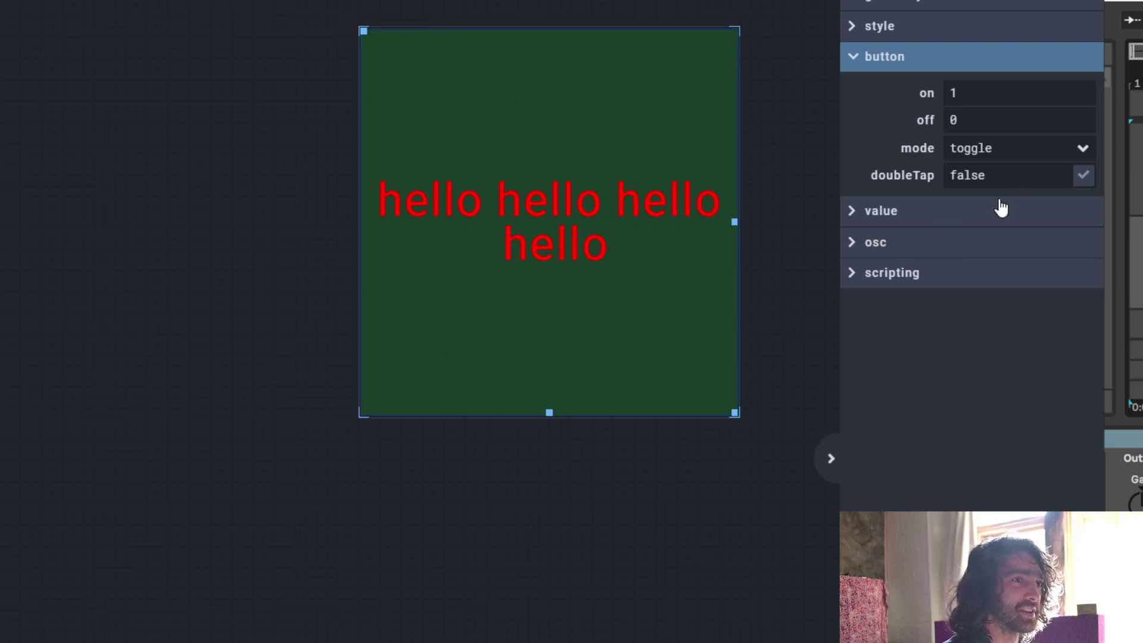
Change the button's mode to push and test how it reacts to being pressed.
left_click(1071, 150)
left_click(1053, 184)
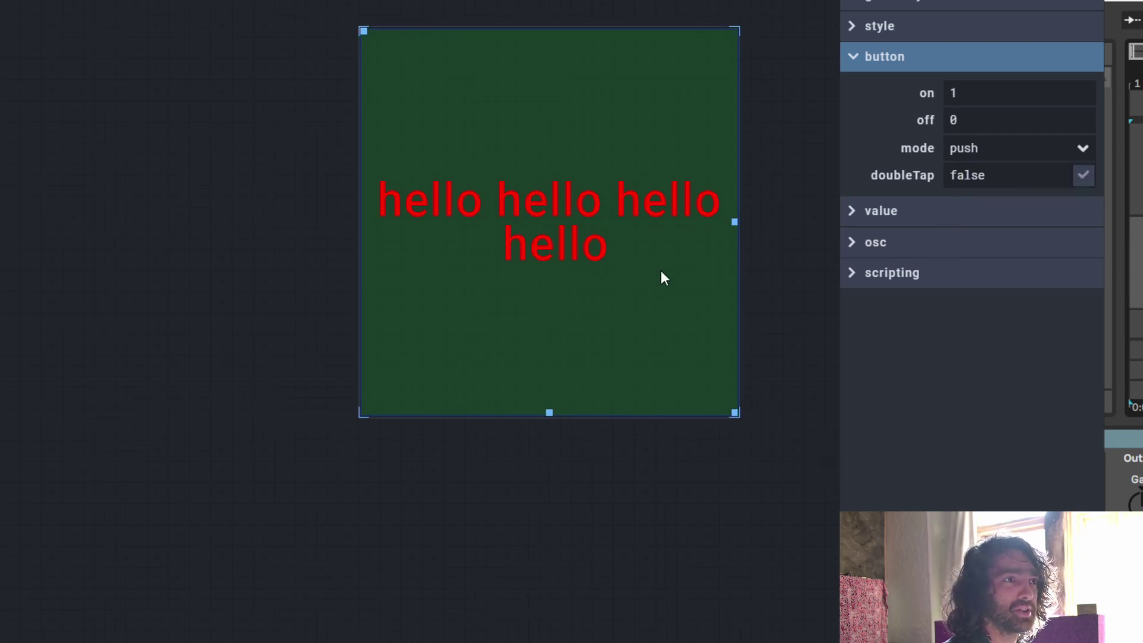
left_click(605, 275)
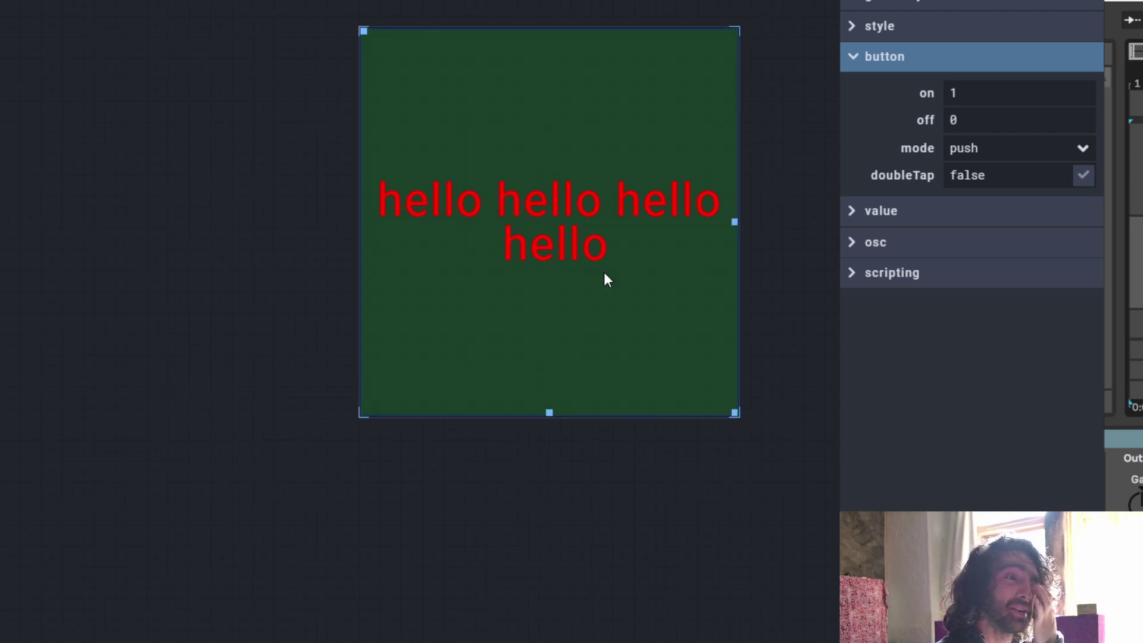
left_click(604, 275)
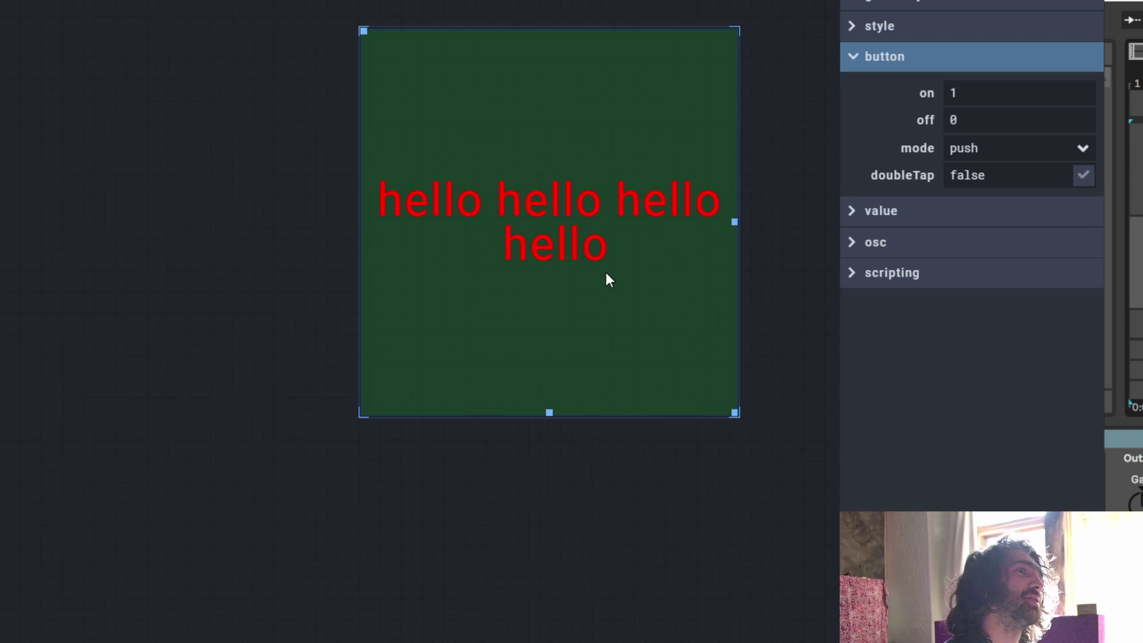
left_click(607, 276)
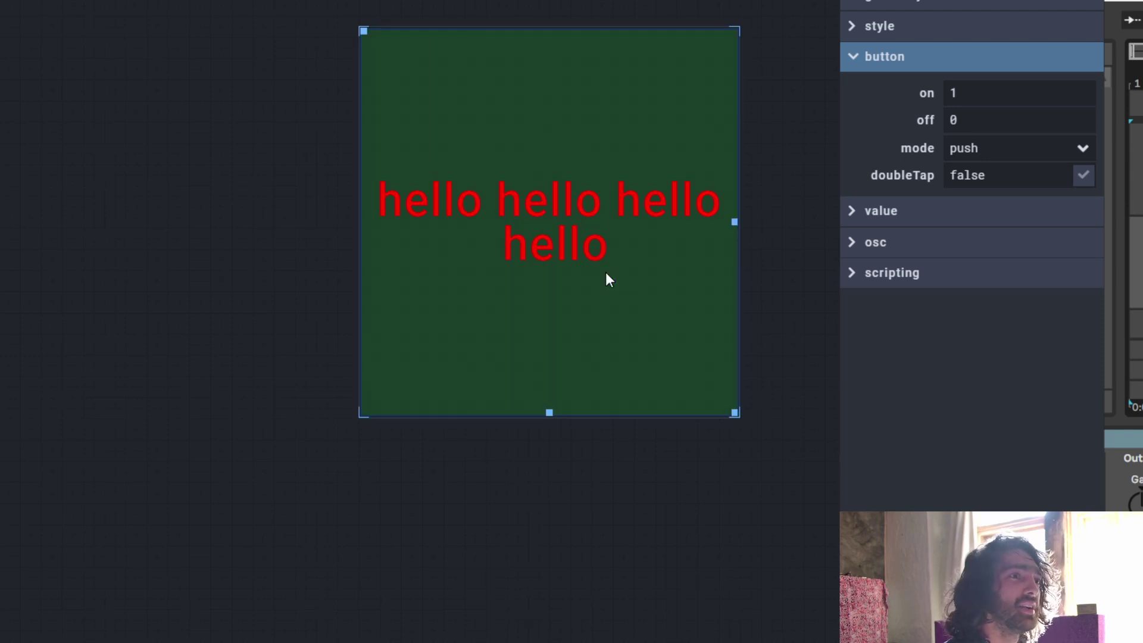
Change the button's mode to tap and test its response several times.
left_click(1083, 148)
left_click(1027, 202)
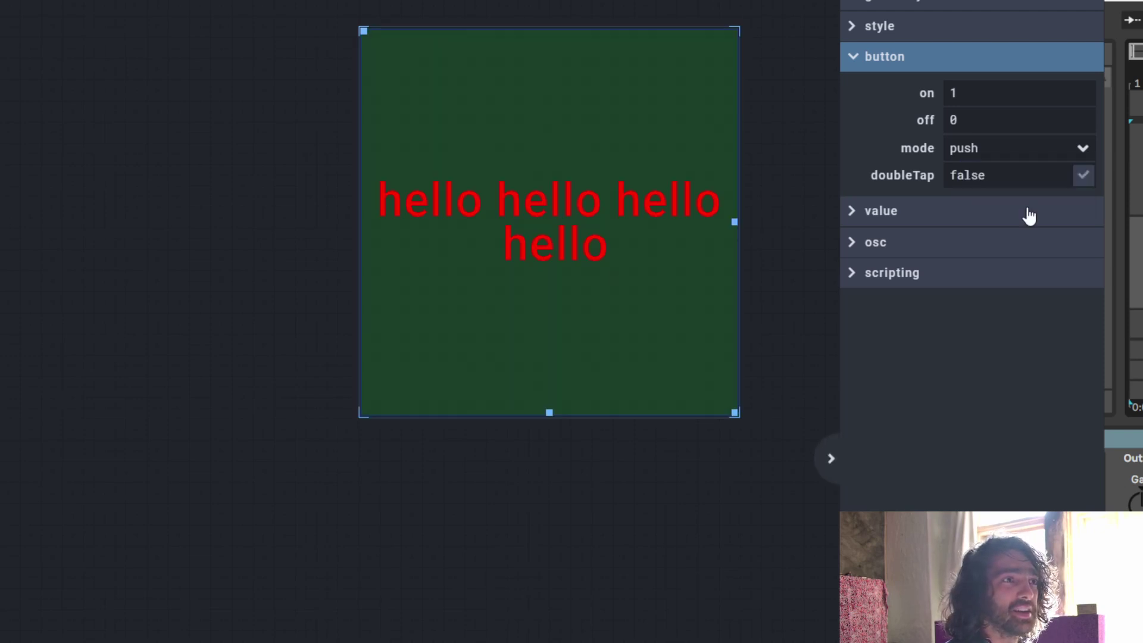
left_click(549, 244)
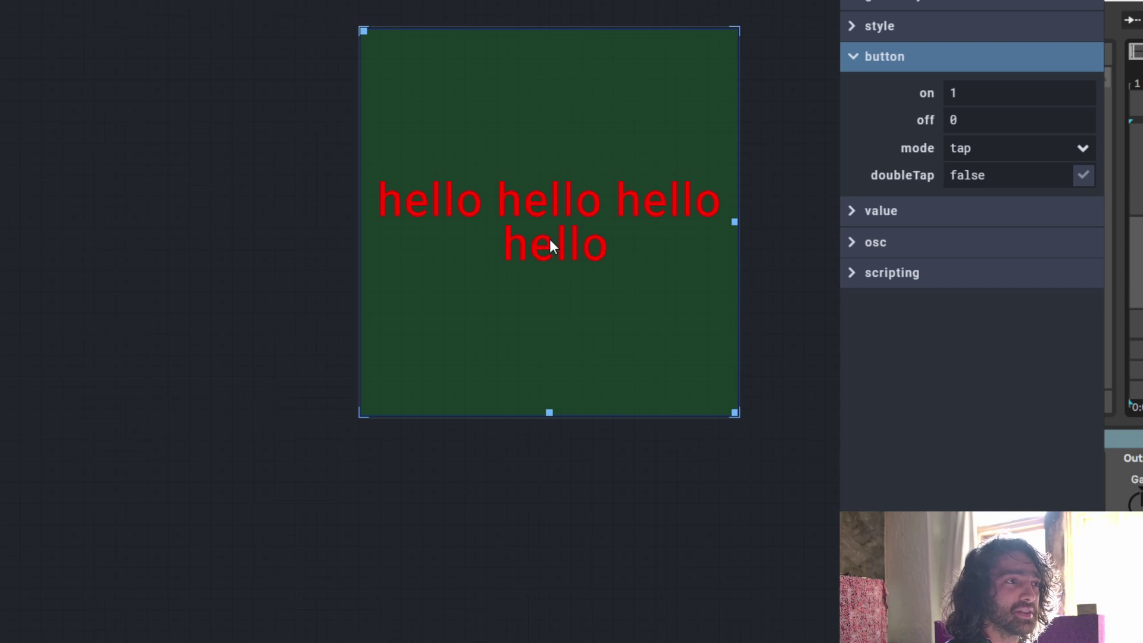
left_click(550, 241)
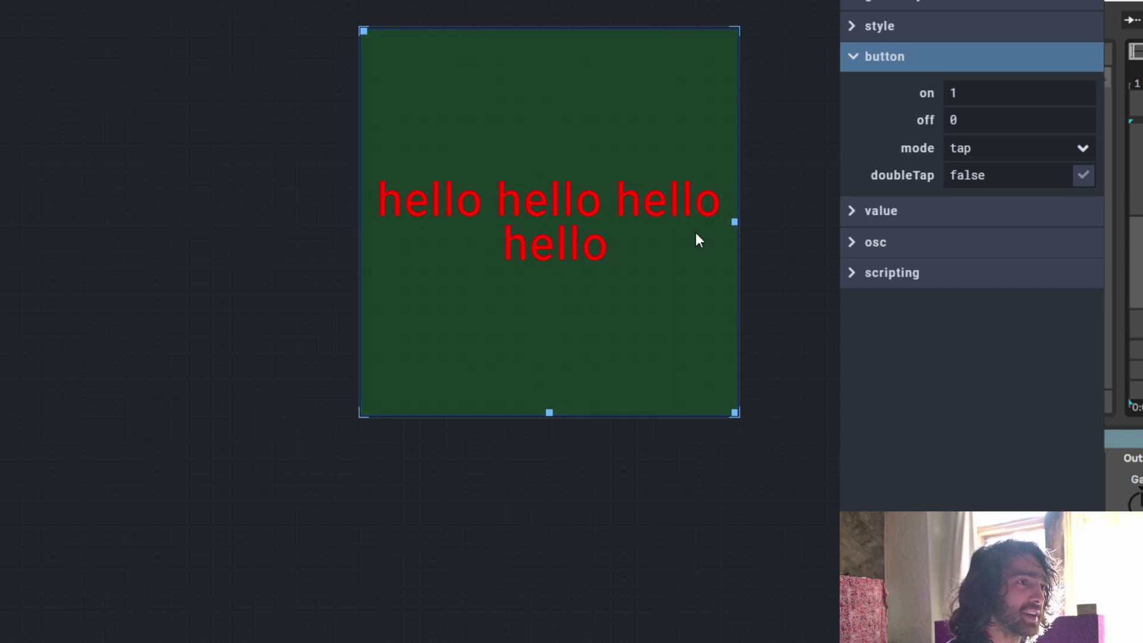
left_click(631, 290)
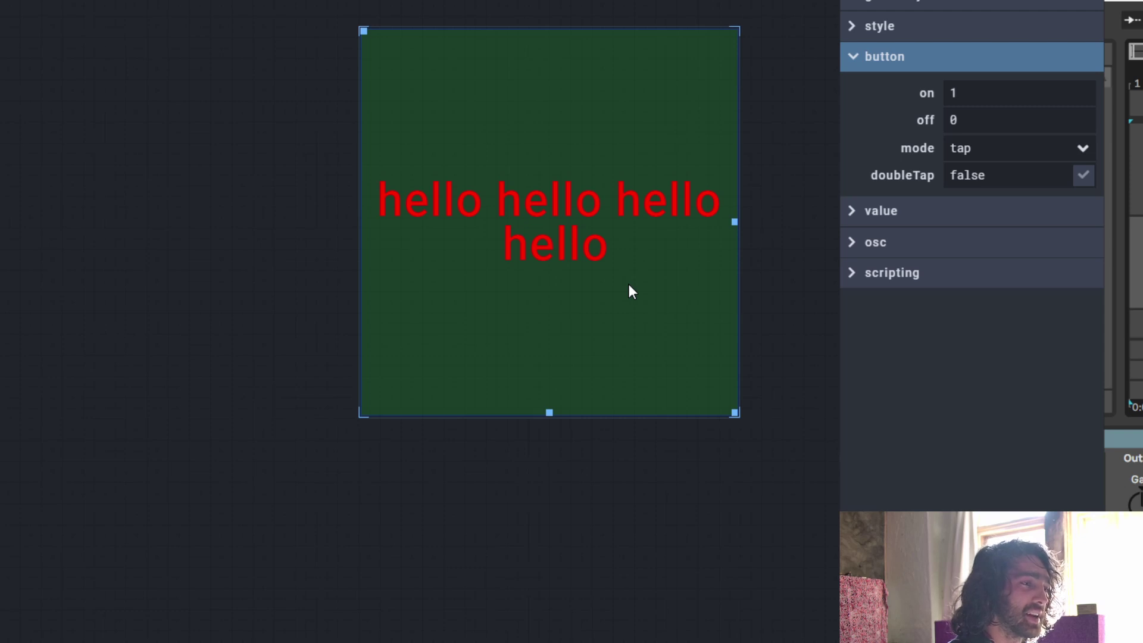
left_click(631, 291)
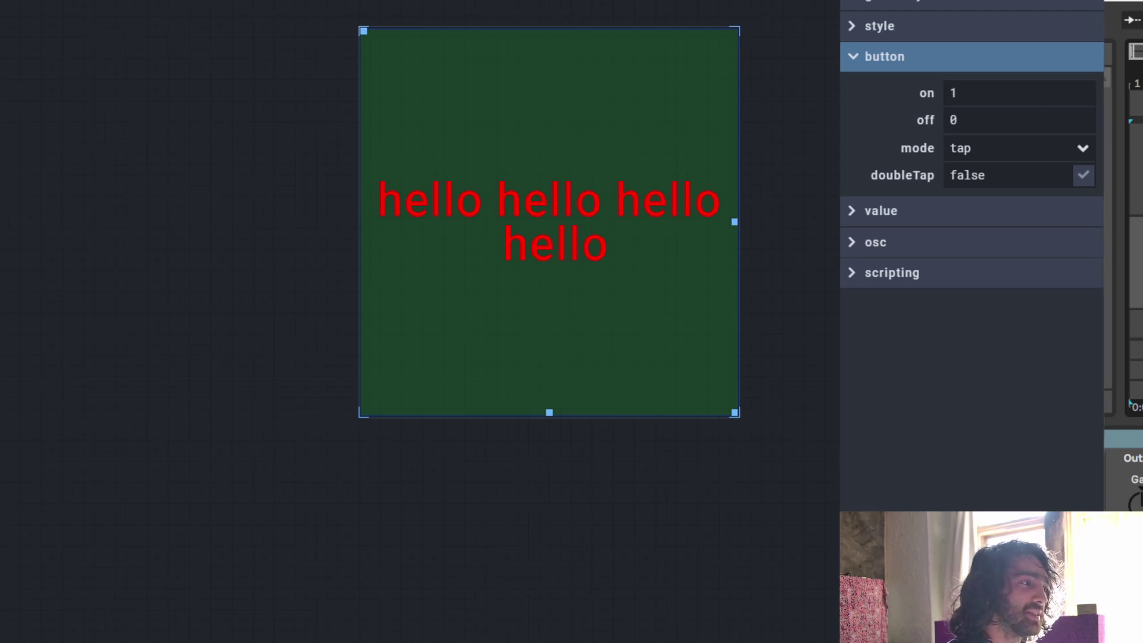
left_click(551, 323)
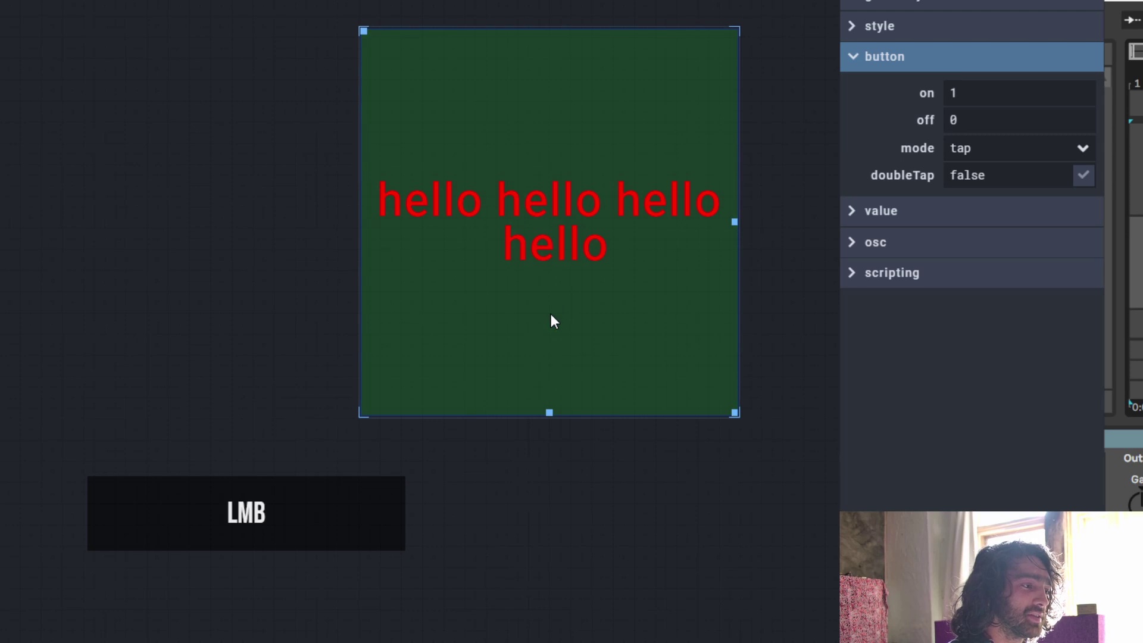
left_click(290, 500)
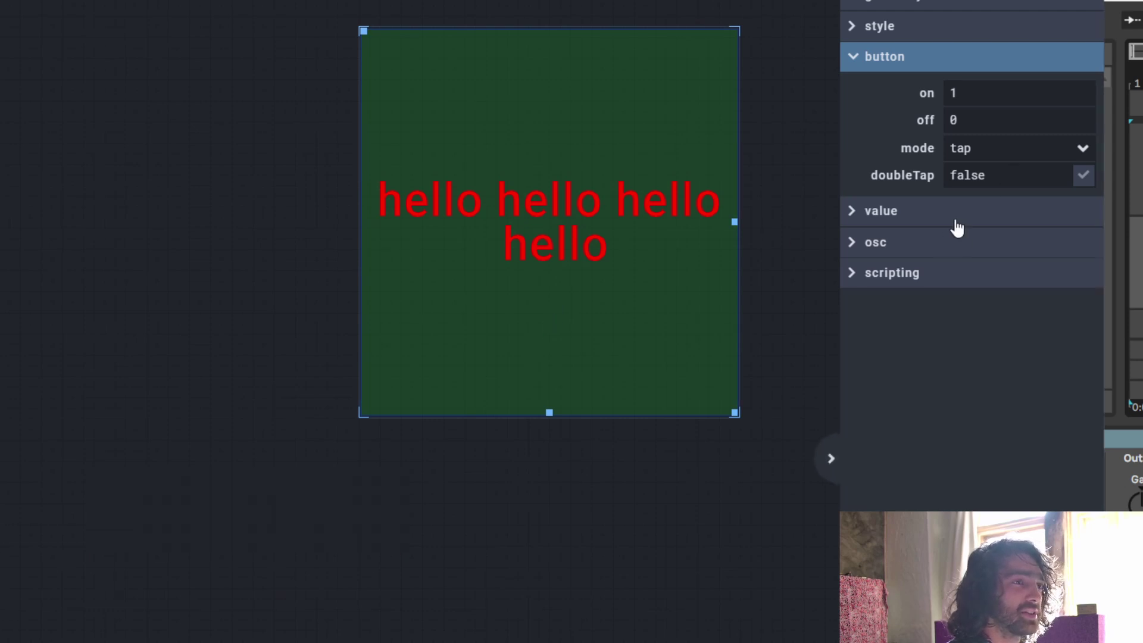
Enable the button's doubleTap option briefly and disable it again.
left_click(1085, 178)
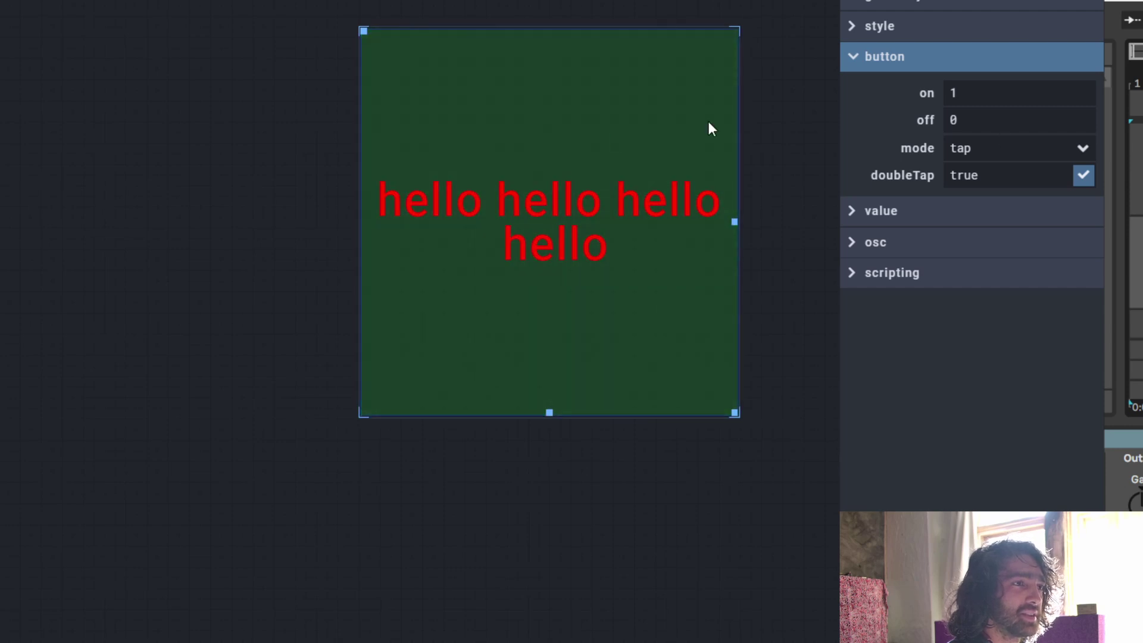
left_click(1084, 176)
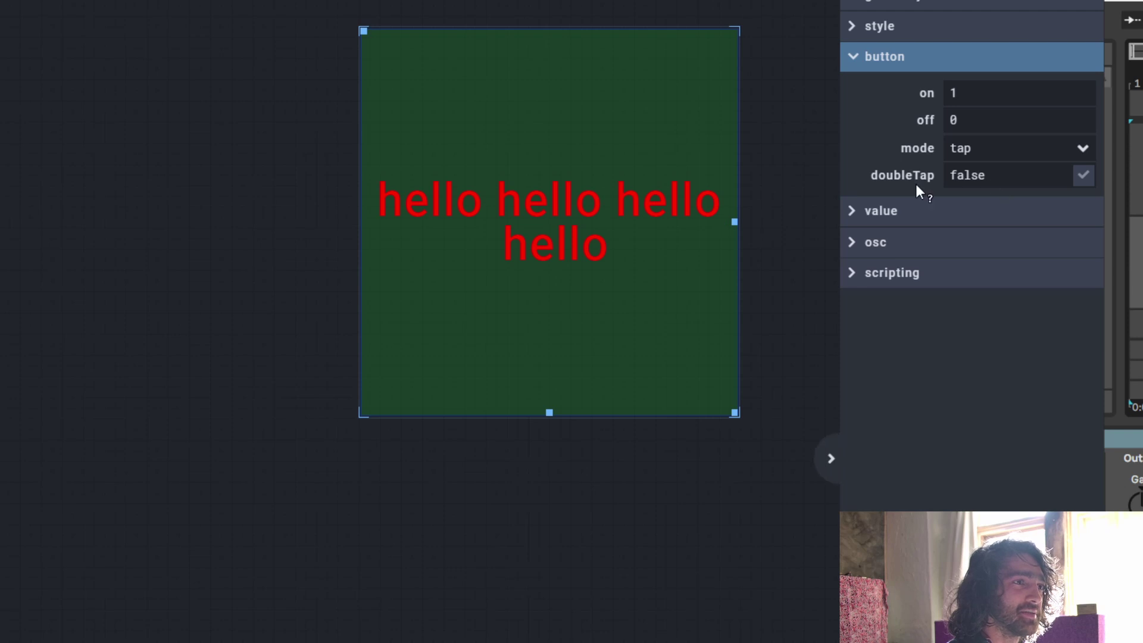
left_click(875, 178)
left_click(185, 378)
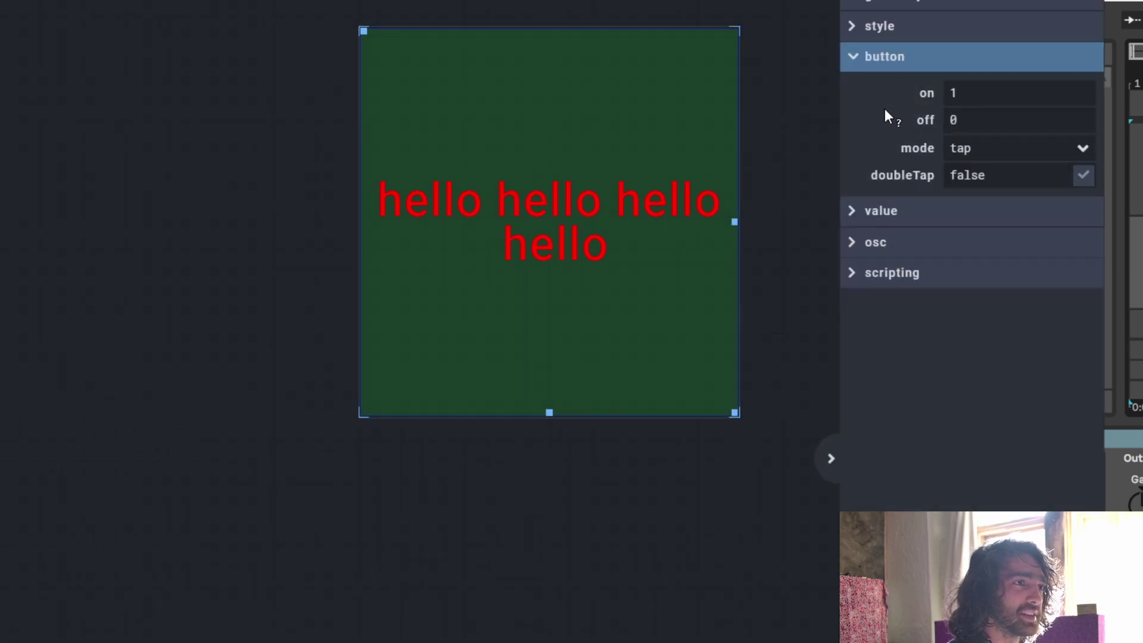
Examine the button's value, default and linkId properties.
left_click(852, 67)
left_click(855, 86)
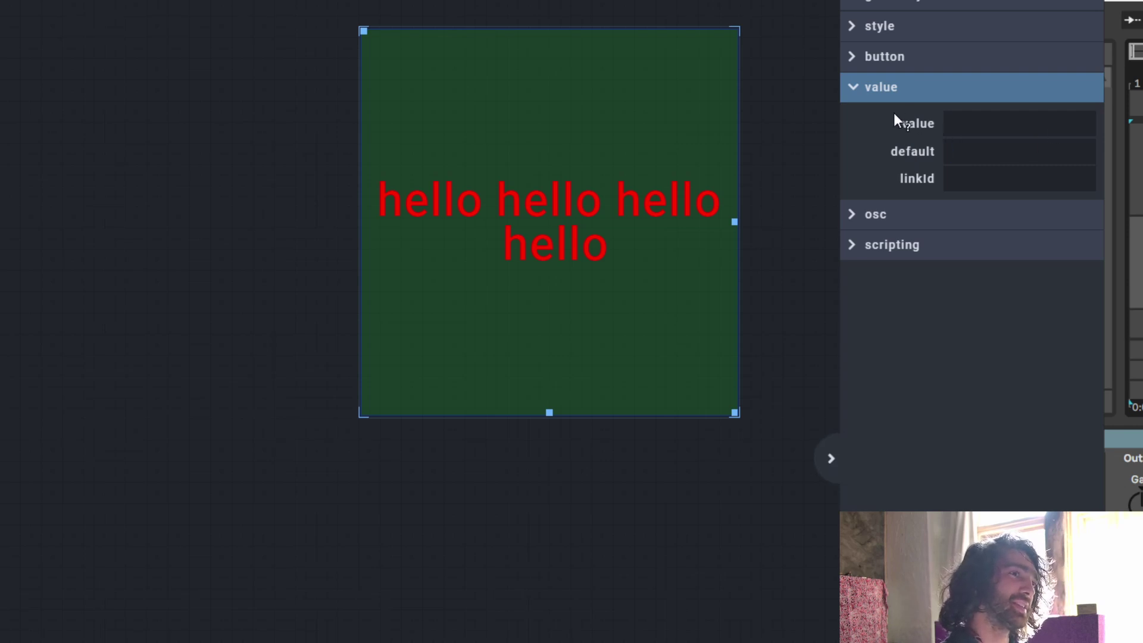
left_click(859, 96)
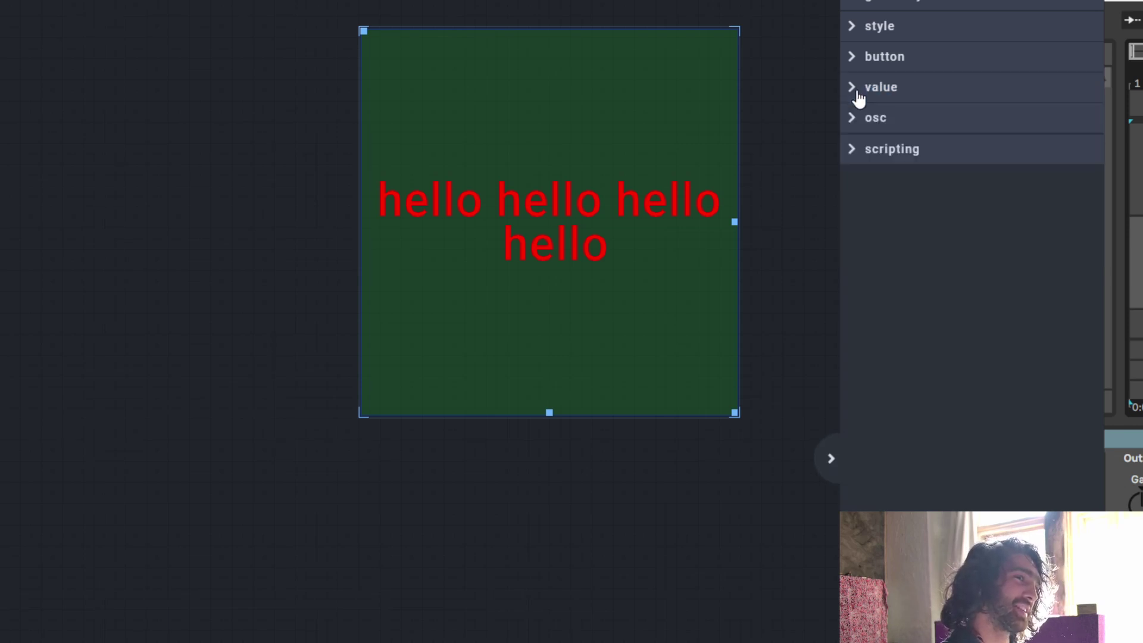
left_click(861, 99)
left_click(971, 122)
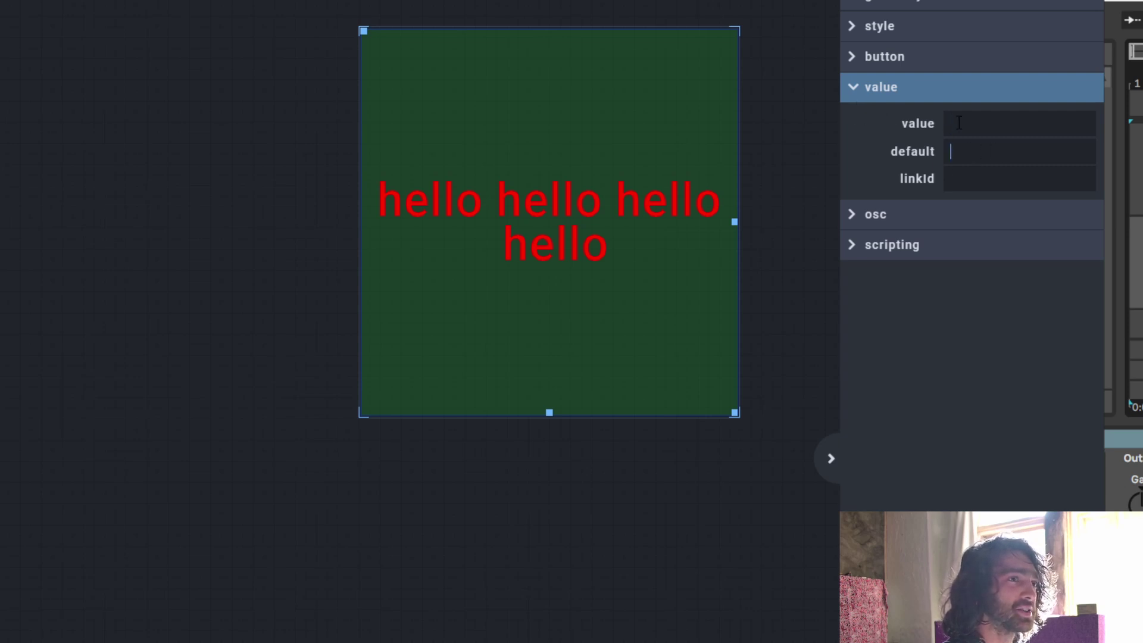
Set the OSC address of the hello button to /notes.
left_click(855, 92)
left_click(855, 121)
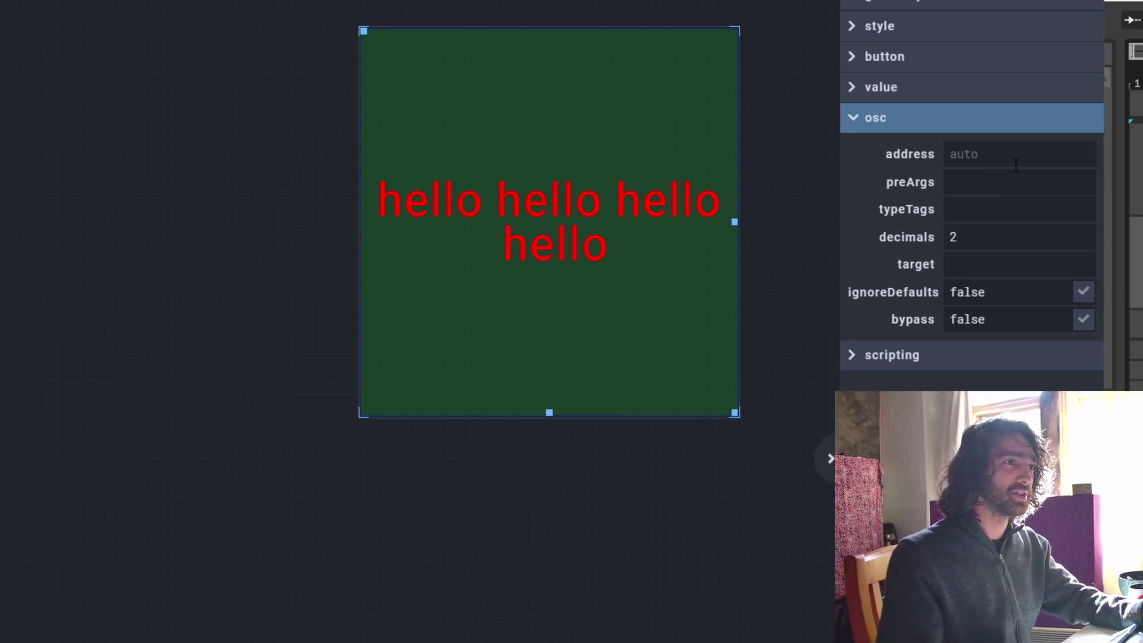
left_click(985, 154)
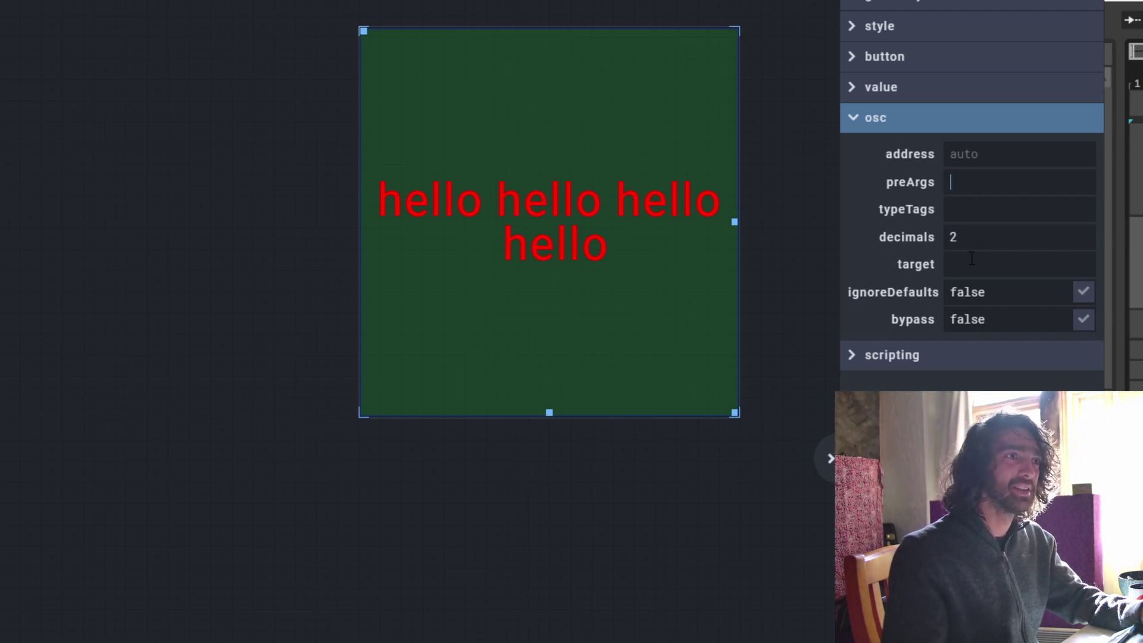
left_click(968, 155)
left_click(967, 182)
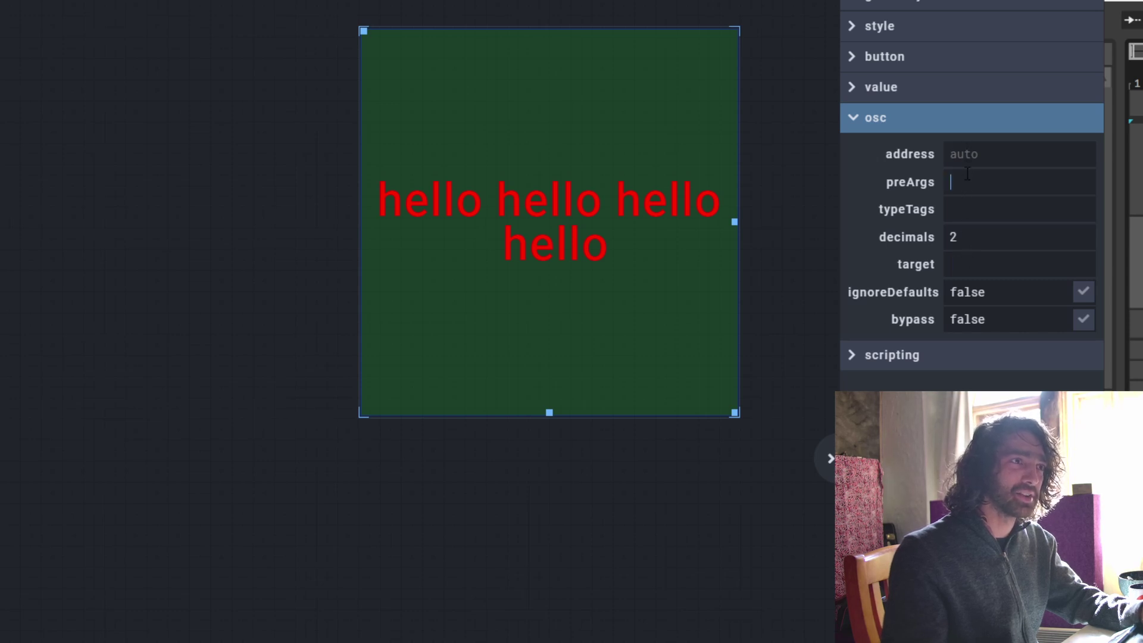
left_click(975, 254)
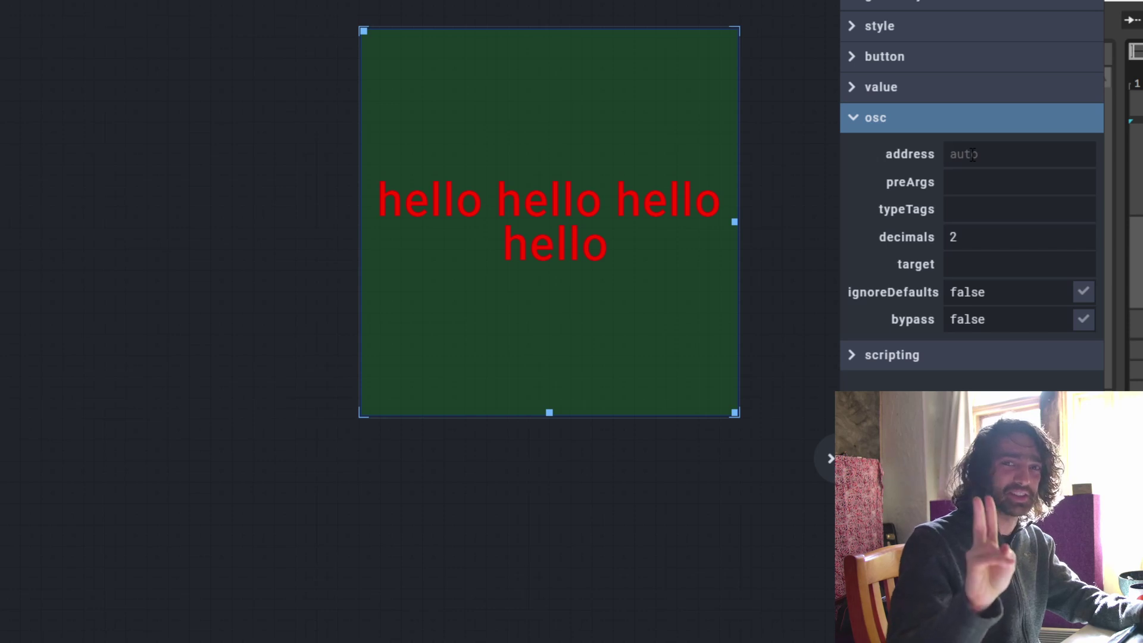
left_click(972, 155)
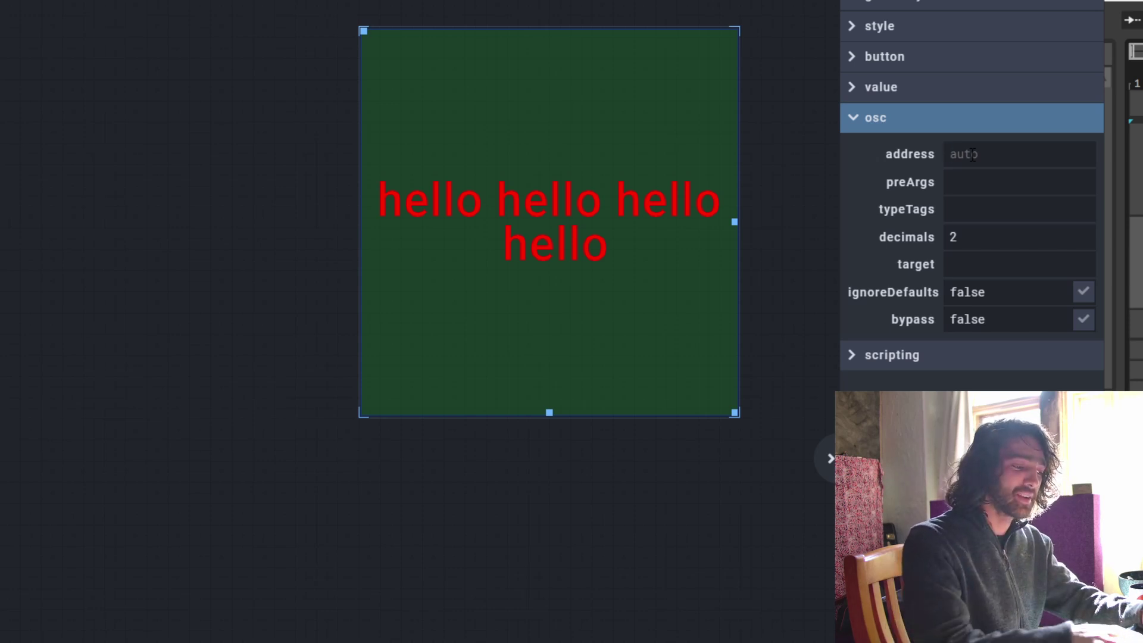
type("/notes")
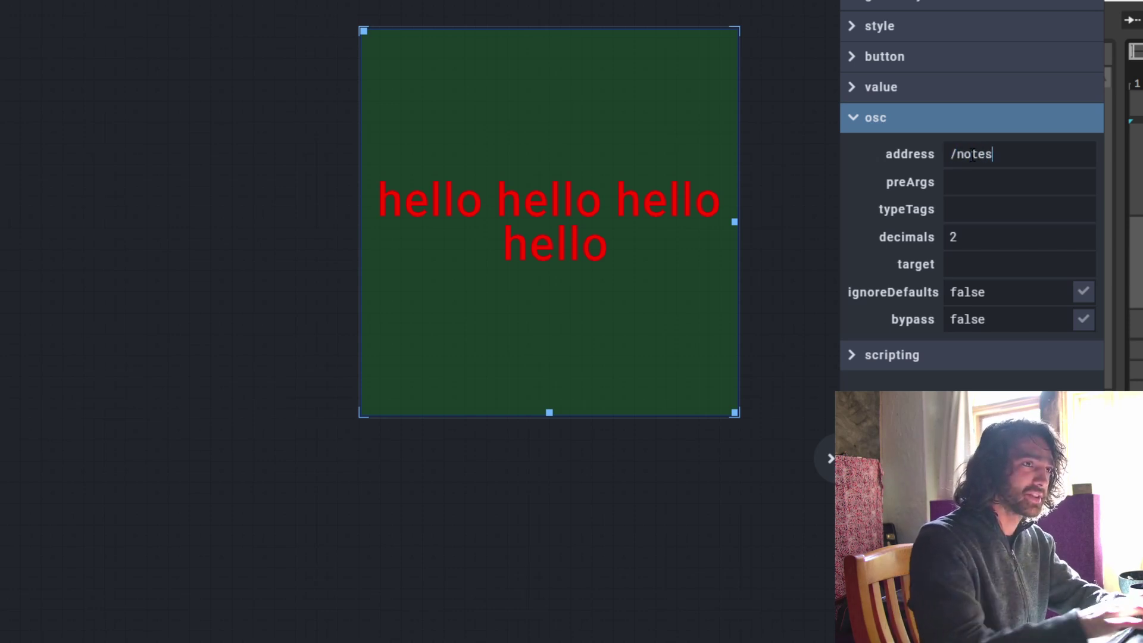
Shorten the hello button's OSC address to /note, and replace it with /control.
key("BackSpace")
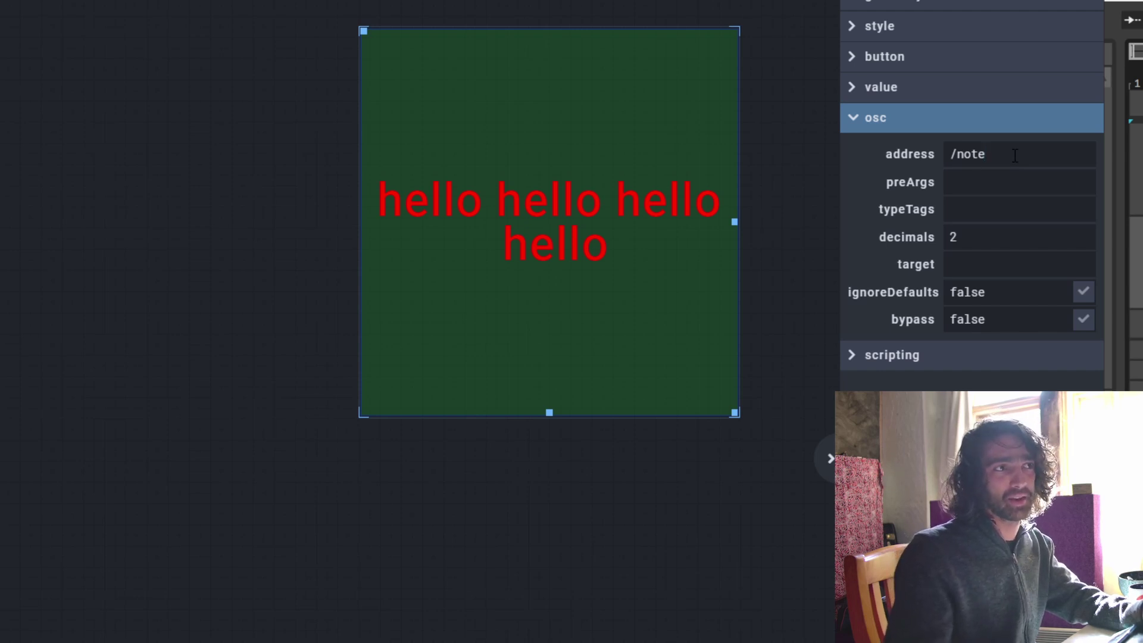
key("shift+Left")
key("shift+Left")
key("shift+Left")
key("shift+Left")
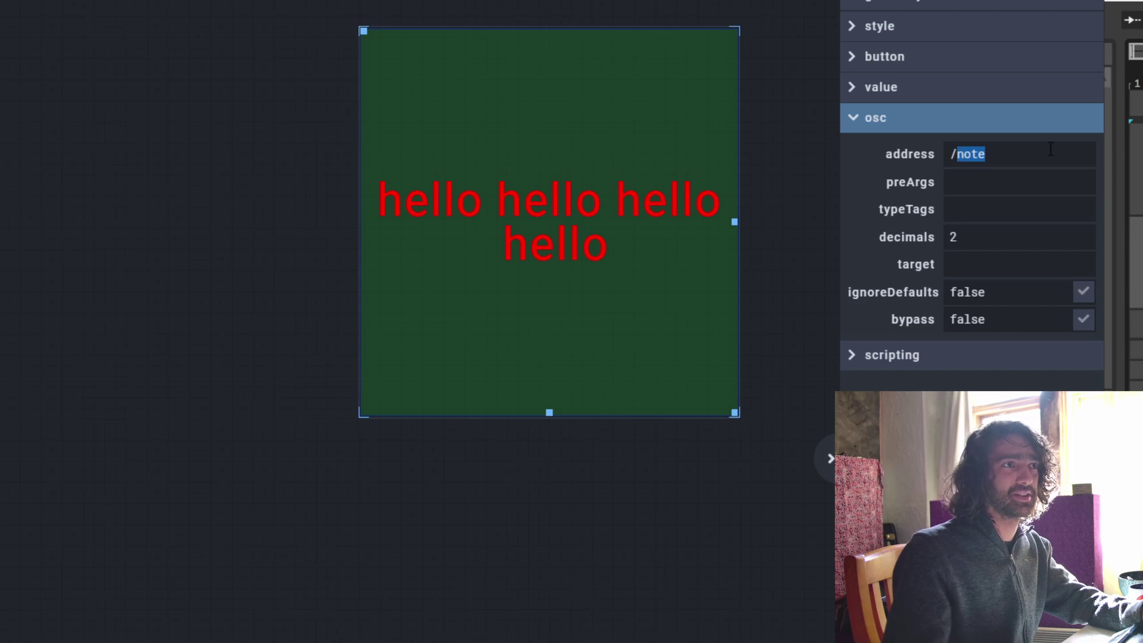
type("co")
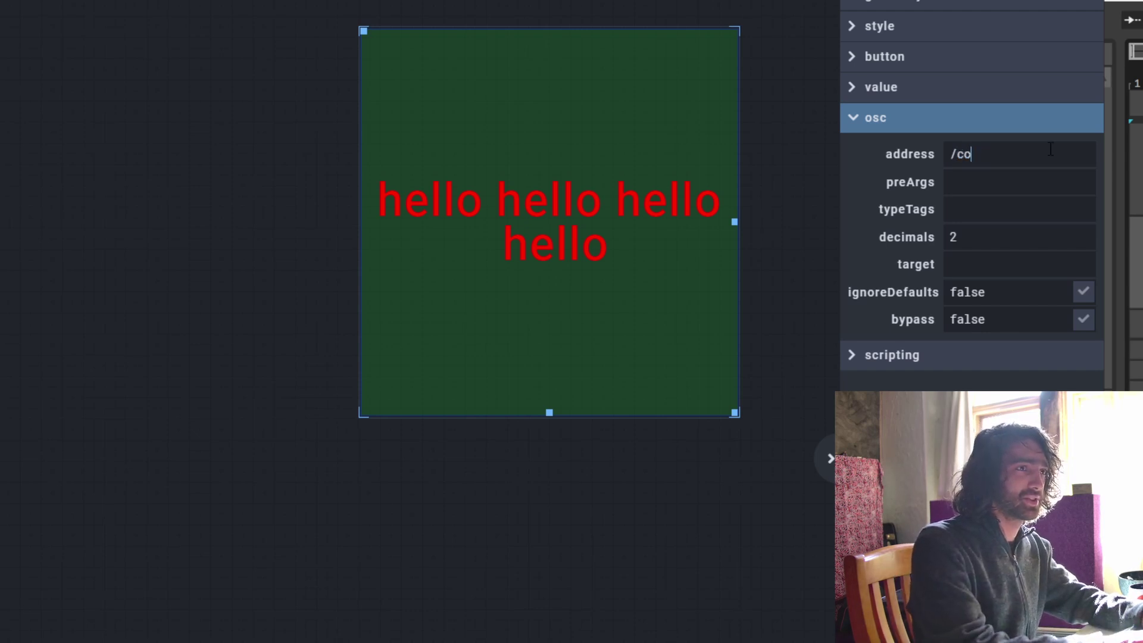
type("ntrol")
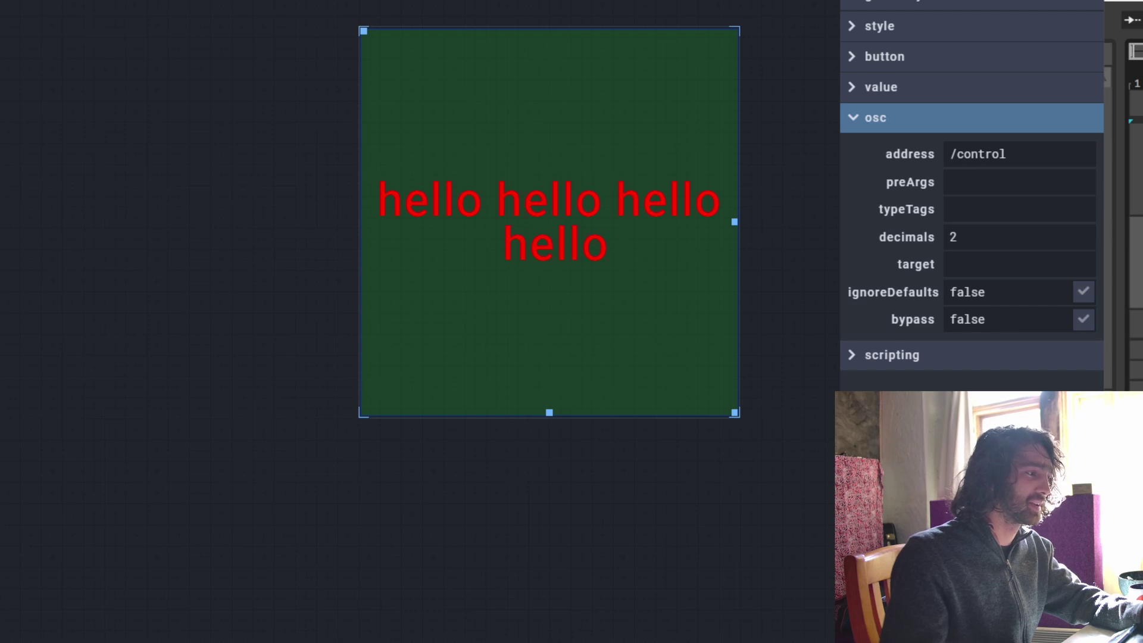
Switch to the browser's Open Stage Control MIDI messages documentation and read the push button example for /note.
left_click_drag(309, 1, 744, 4)
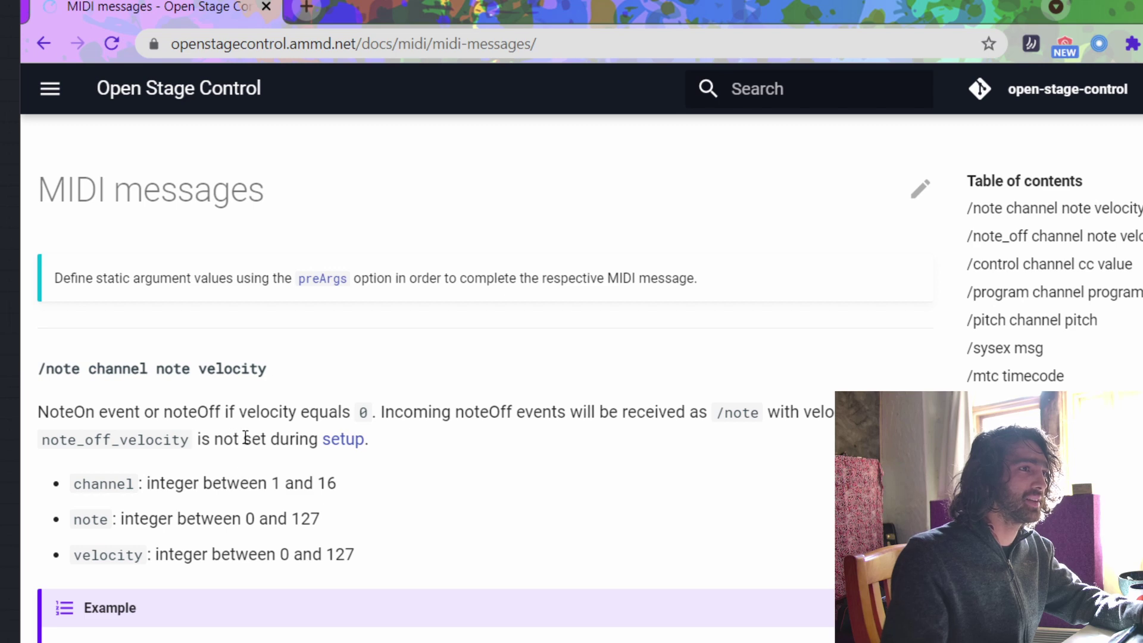
scroll(245, 438, "down", 5)
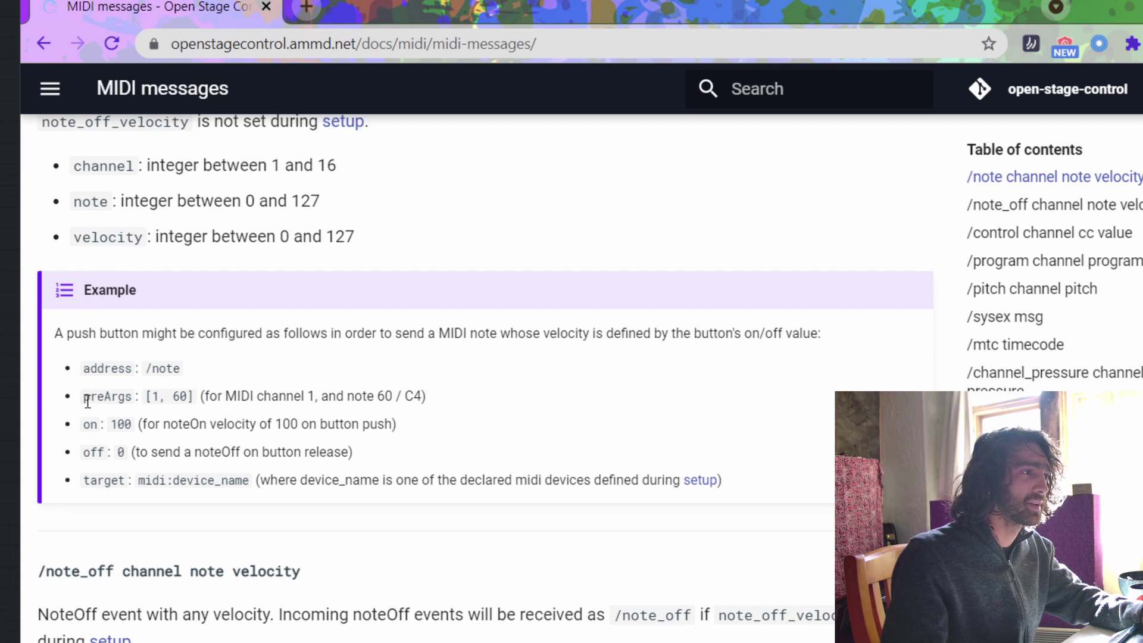
left_click_drag(84, 396, 384, 404)
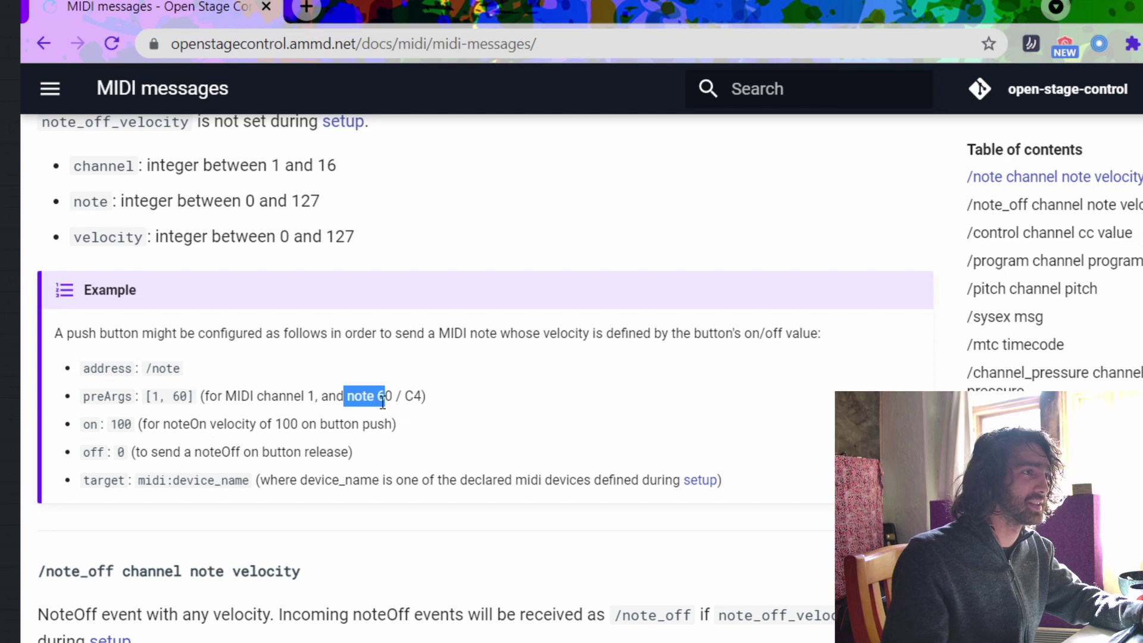
scroll(328, 412, "down", 2)
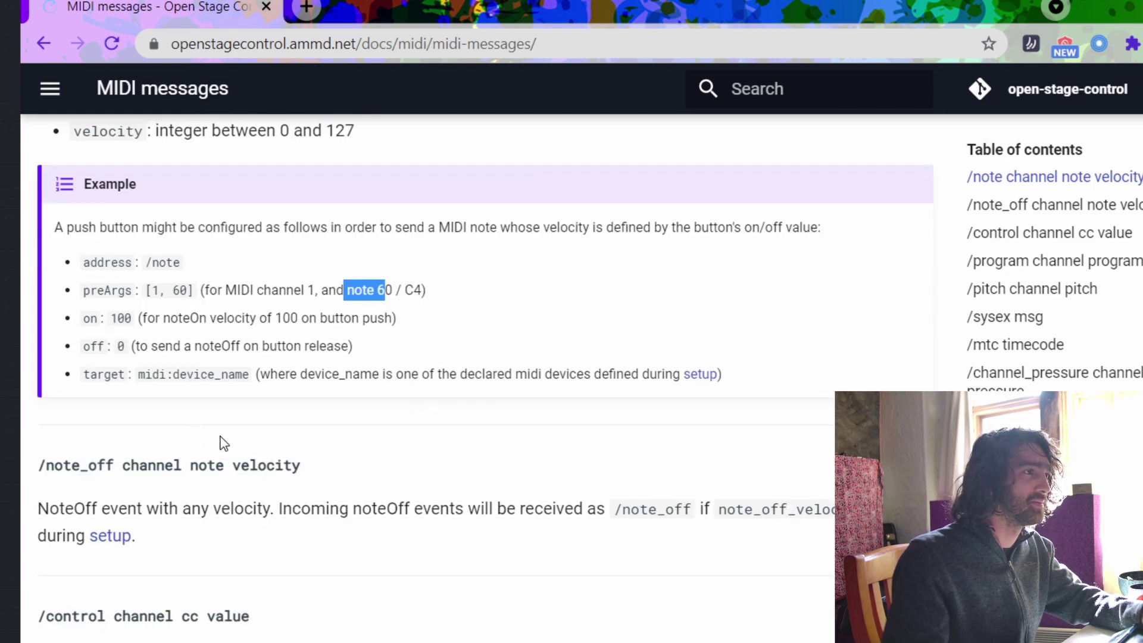
Examine the /control section of the documentation, including its arguments and the fader configuration example.
scroll(220, 442, "down", 4)
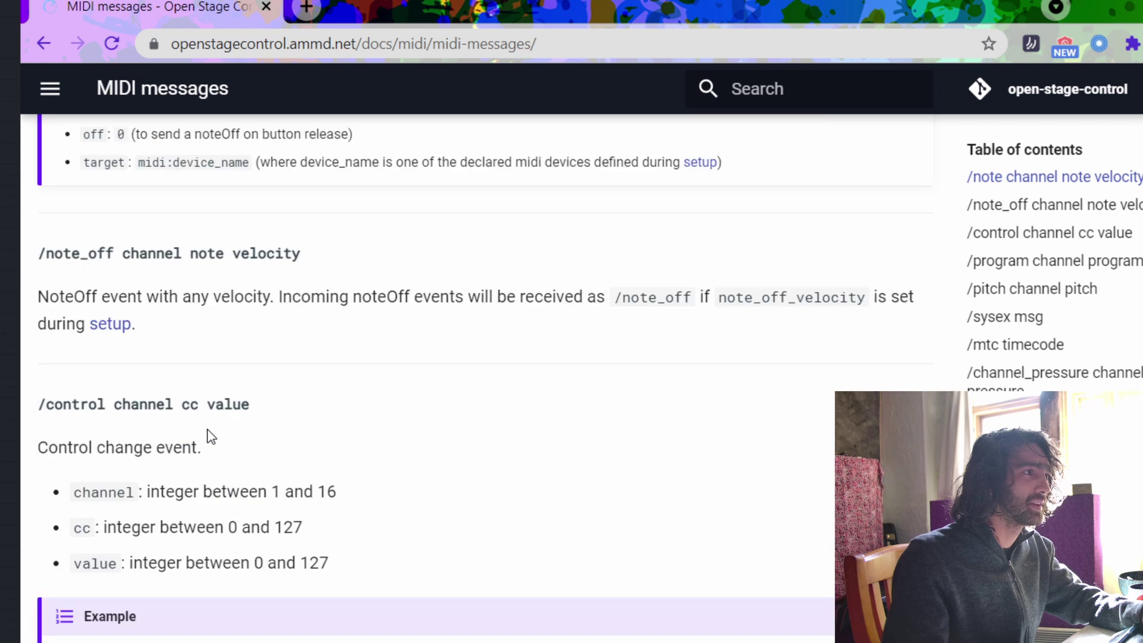
left_click_drag(38, 405, 115, 421)
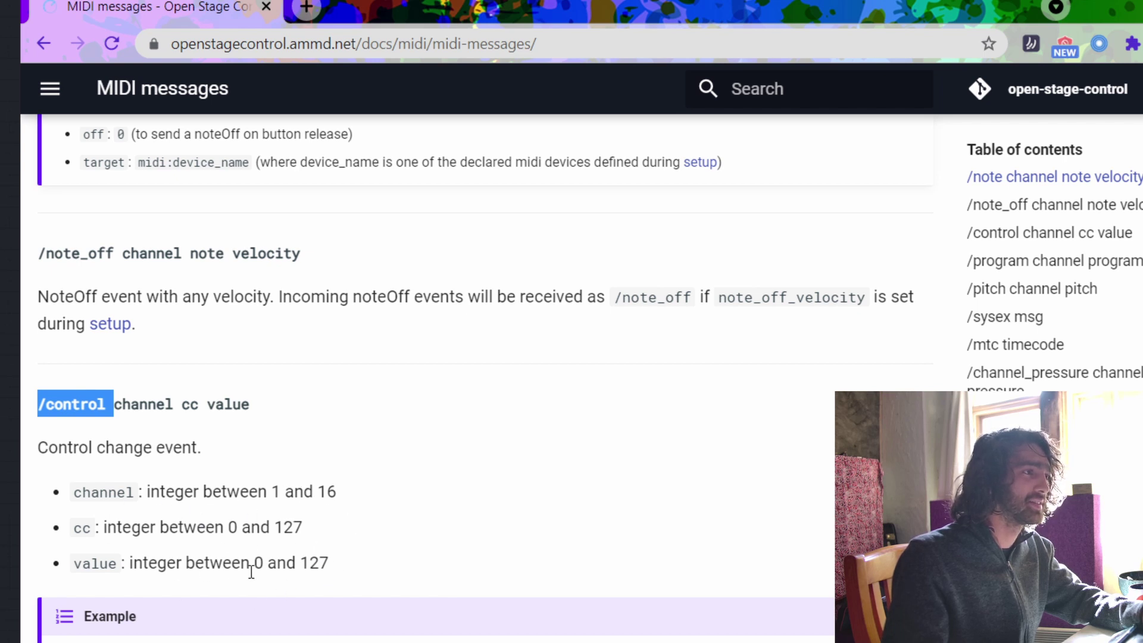
scroll(158, 514, "down", 2)
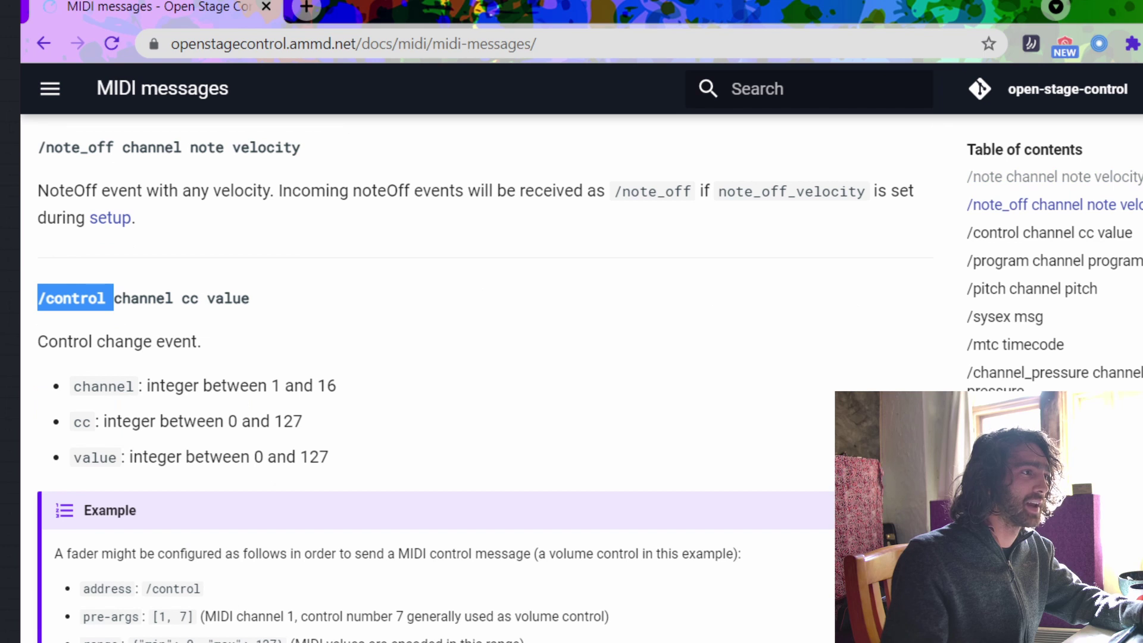
left_click_drag(529, 640, 100, 588)
left_click(237, 639)
left_click_drag(529, 640, 66, 589)
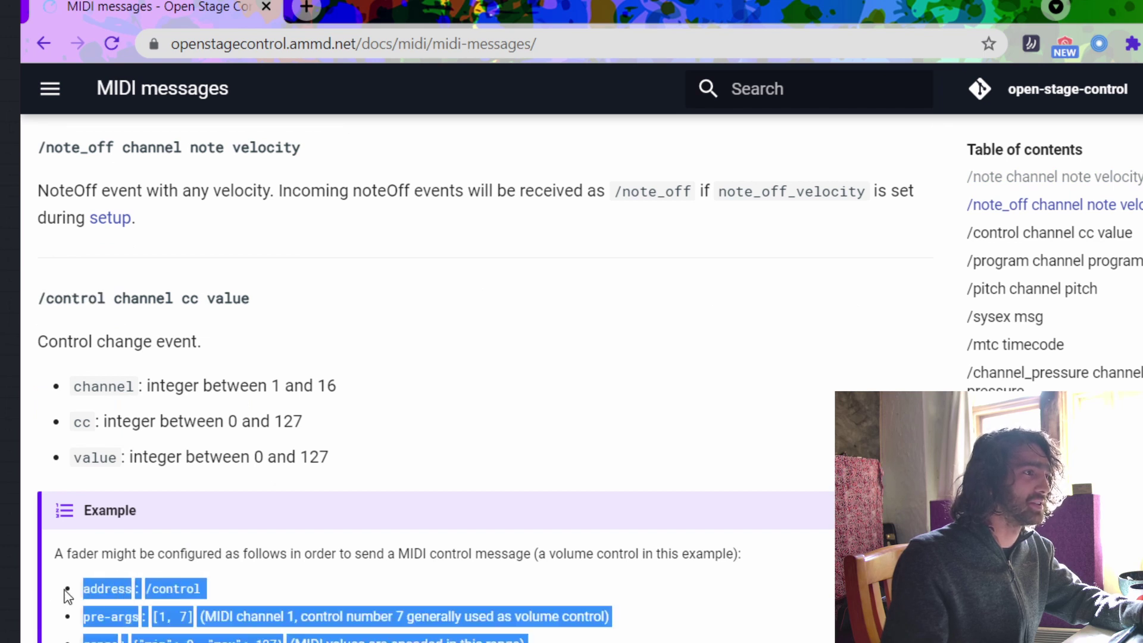
left_click(66, 590)
left_click_drag(529, 640, 39, 581)
left_click(277, 635)
Review the /note section again and browse the remaining MIDI message types on the documentation page.
scroll(337, 604, "up", 10)
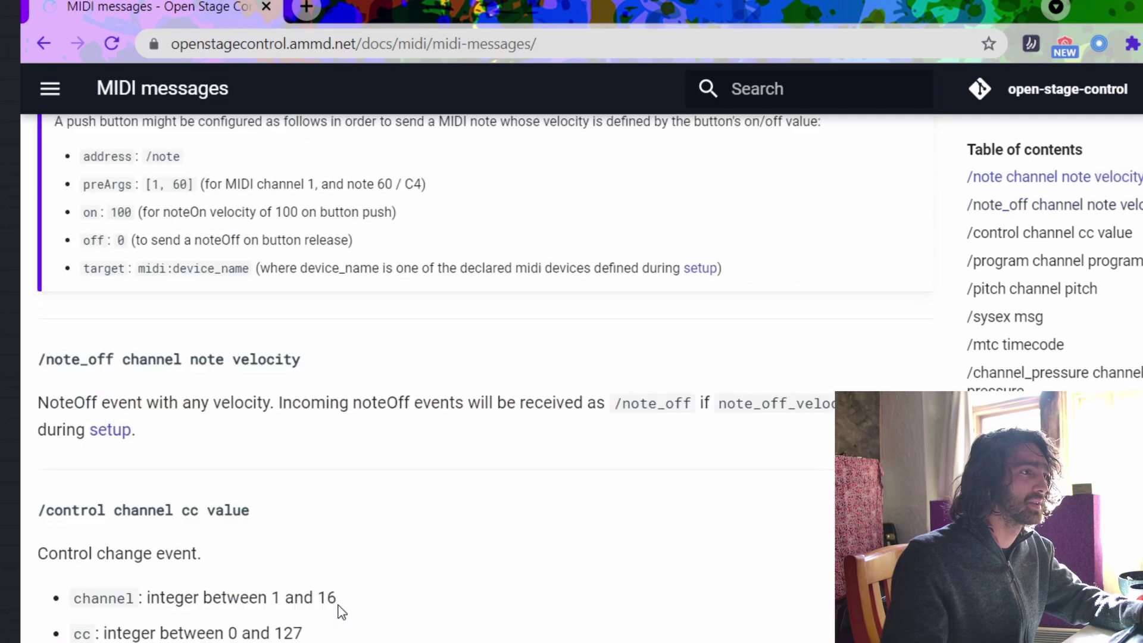
left_click_drag(311, 584, 256, 530)
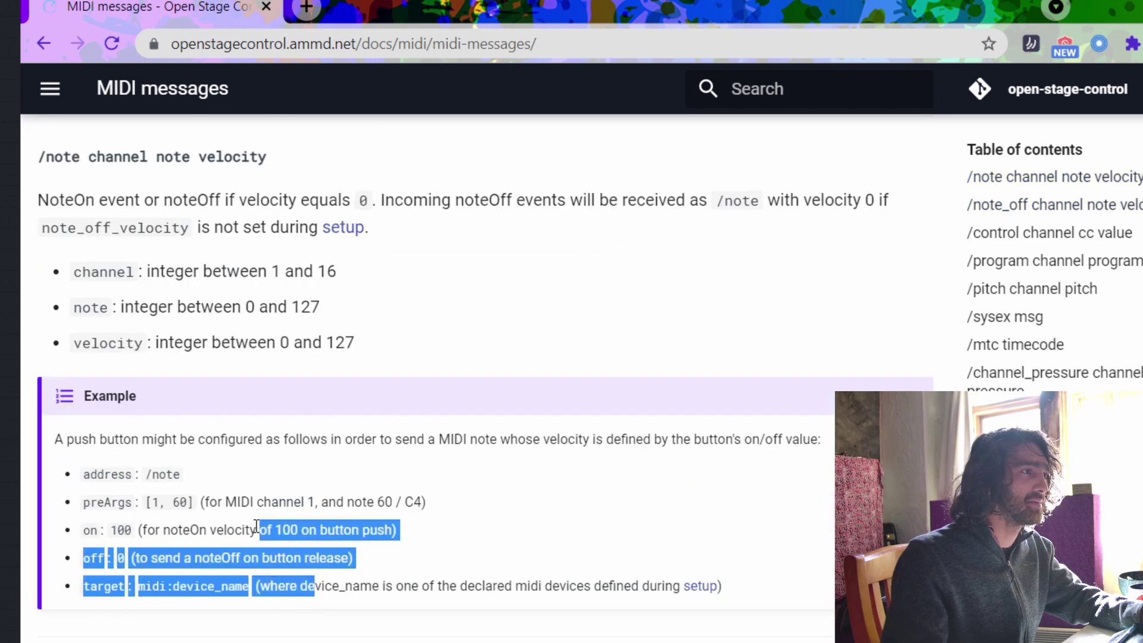
scroll(256, 530, "up", 3)
left_click_drag(38, 370, 158, 378)
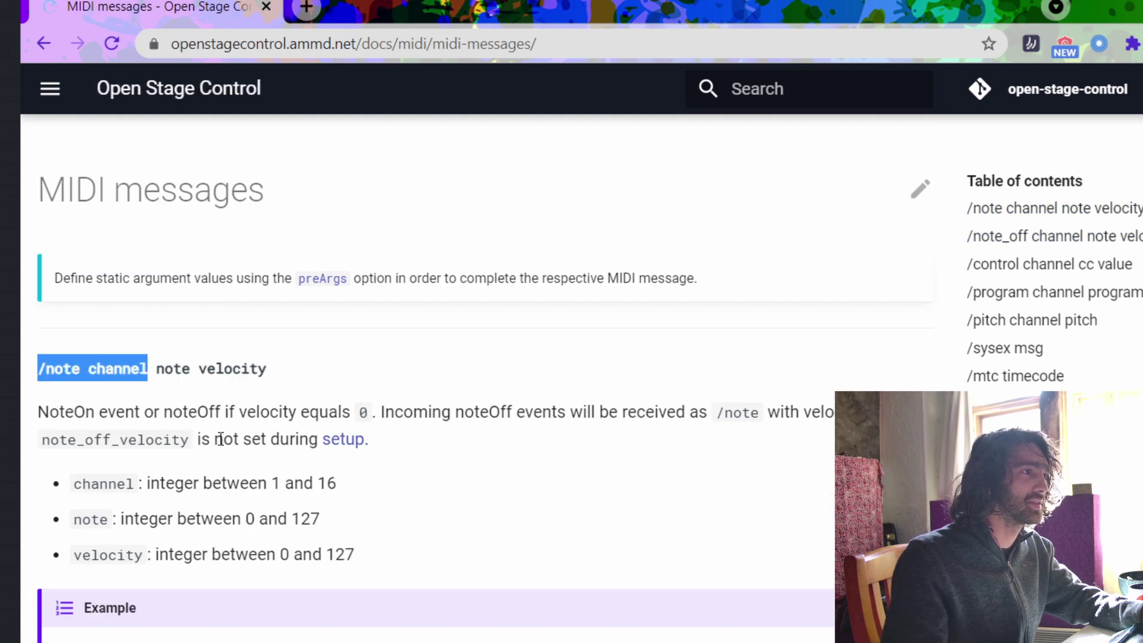
scroll(293, 467, "down", 2)
scroll(237, 467, "up", 2)
scroll(276, 462, "down", 9)
scroll(320, 497, "down", 20)
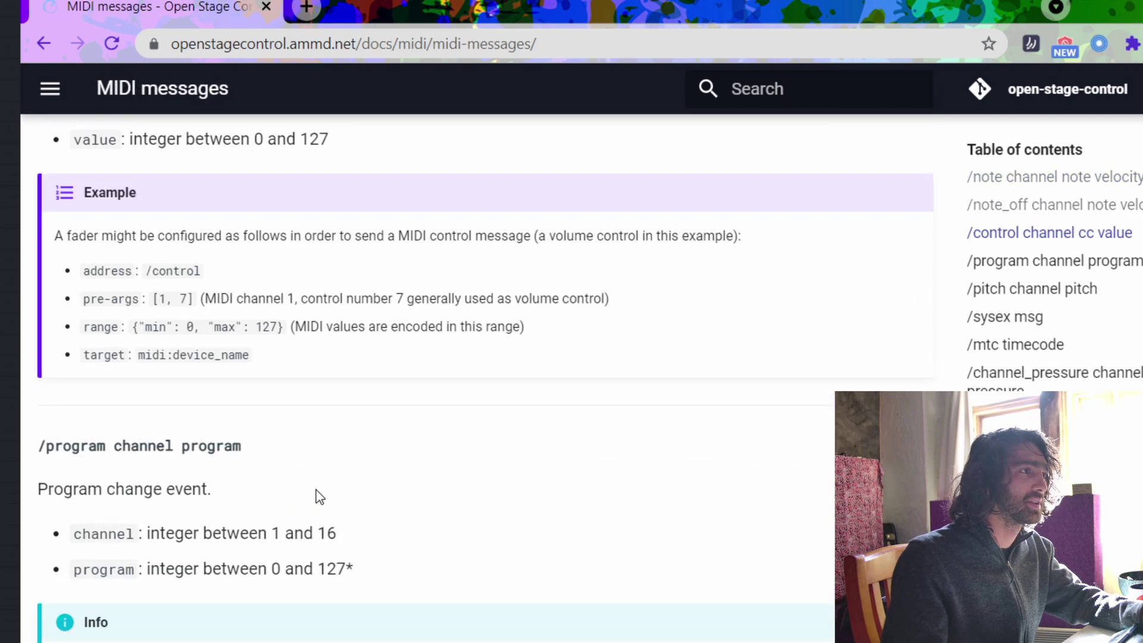
scroll(320, 497, "down", 4)
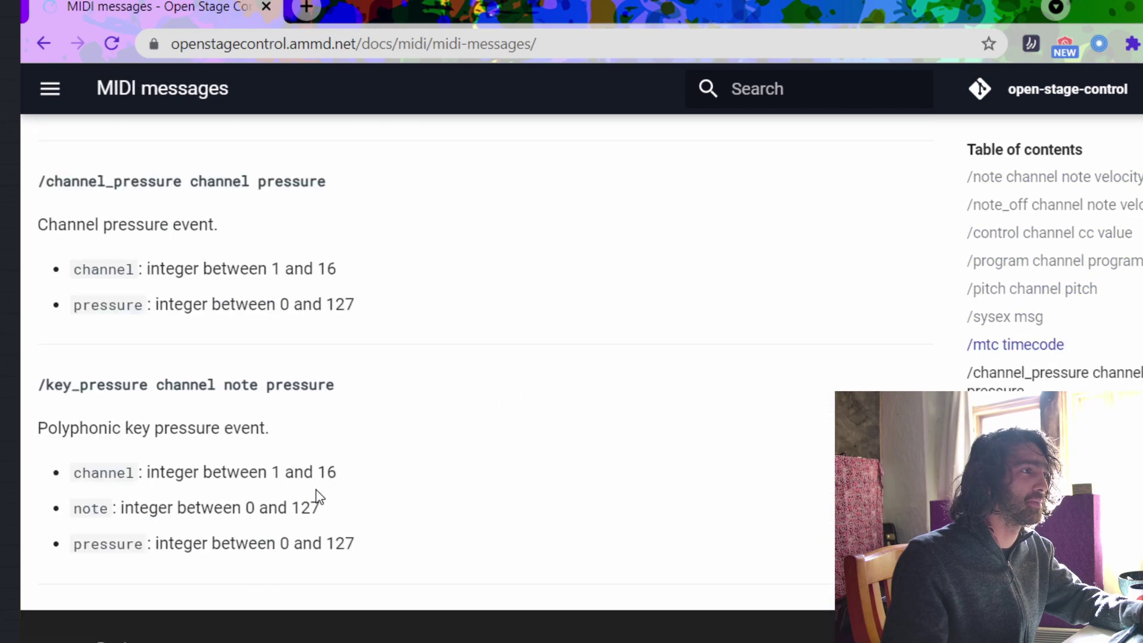
scroll(318, 497, "up", 20)
scroll(316, 488, "down", 5)
scroll(307, 495, "down", 5)
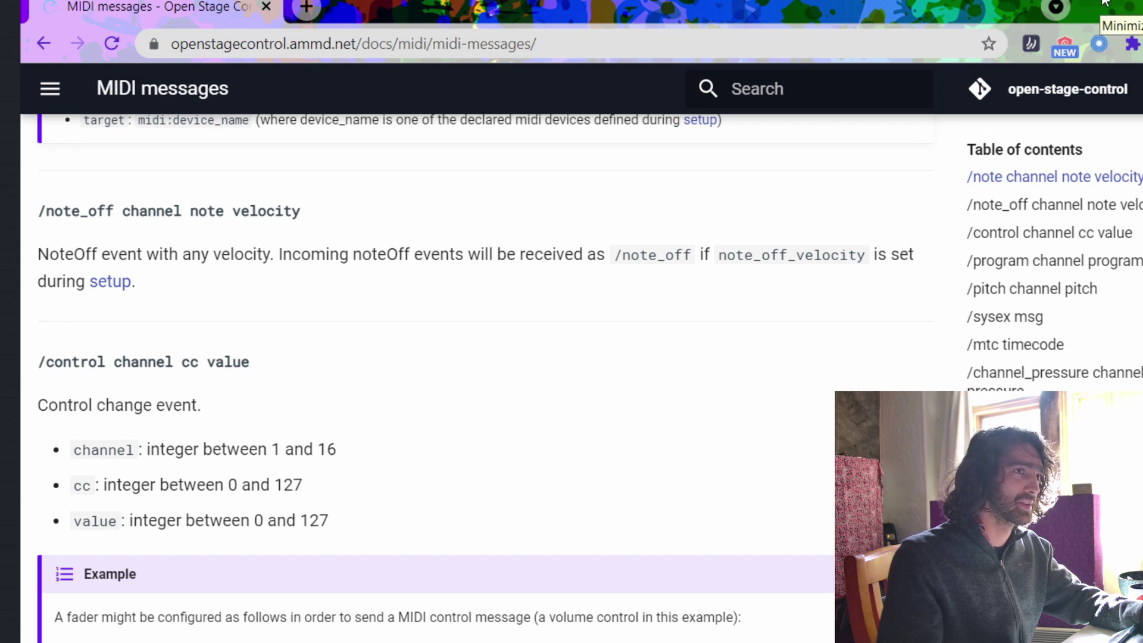
Switch back to Open Stage Control and set the button's OSC preArgs to [1,10].
key("alt+Tab")
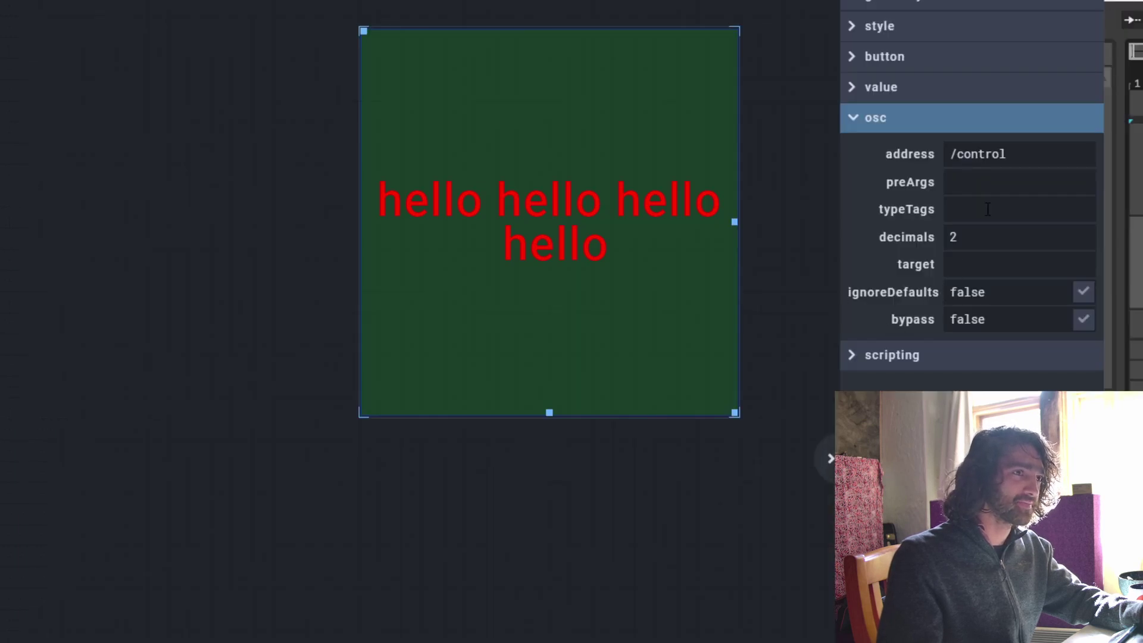
left_click_drag(1015, 155, 964, 155)
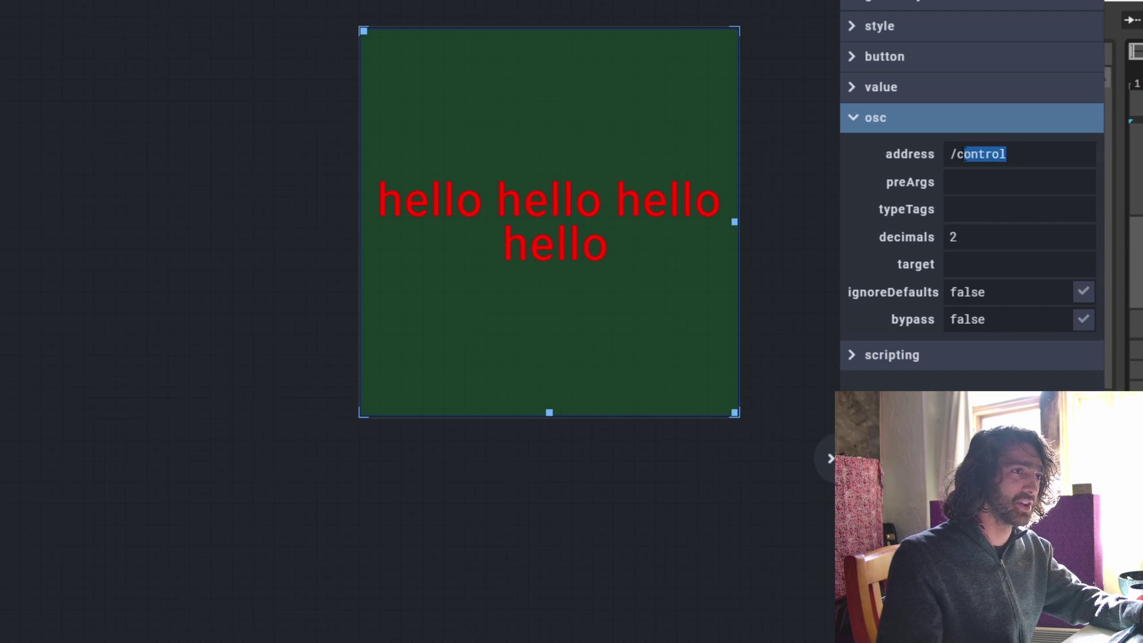
left_click(987, 177)
type("[")
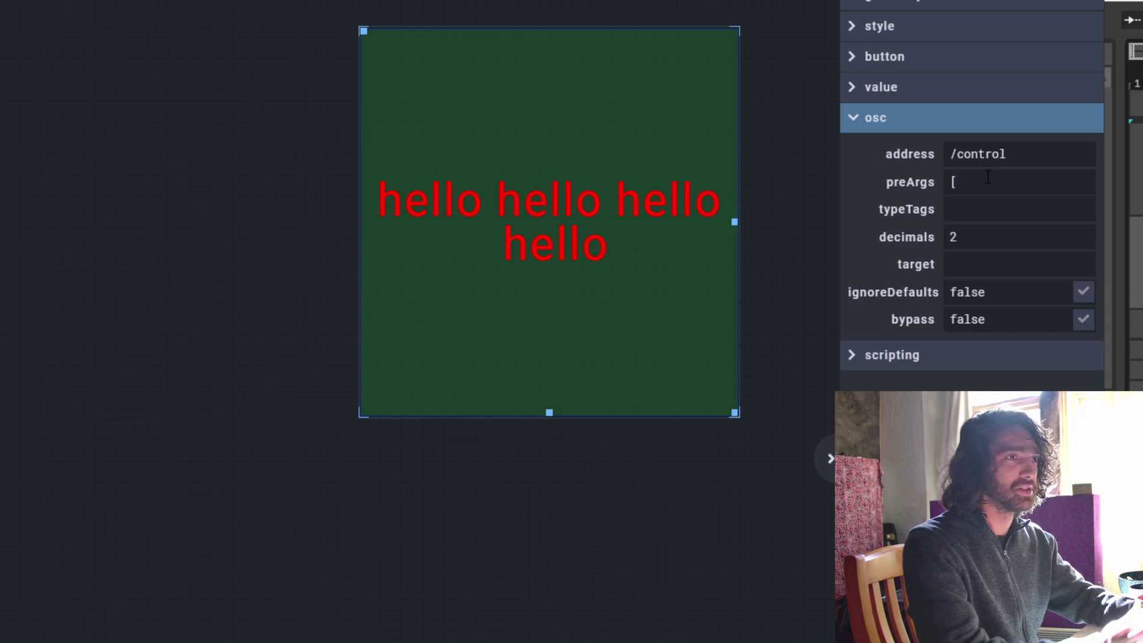
type("1")
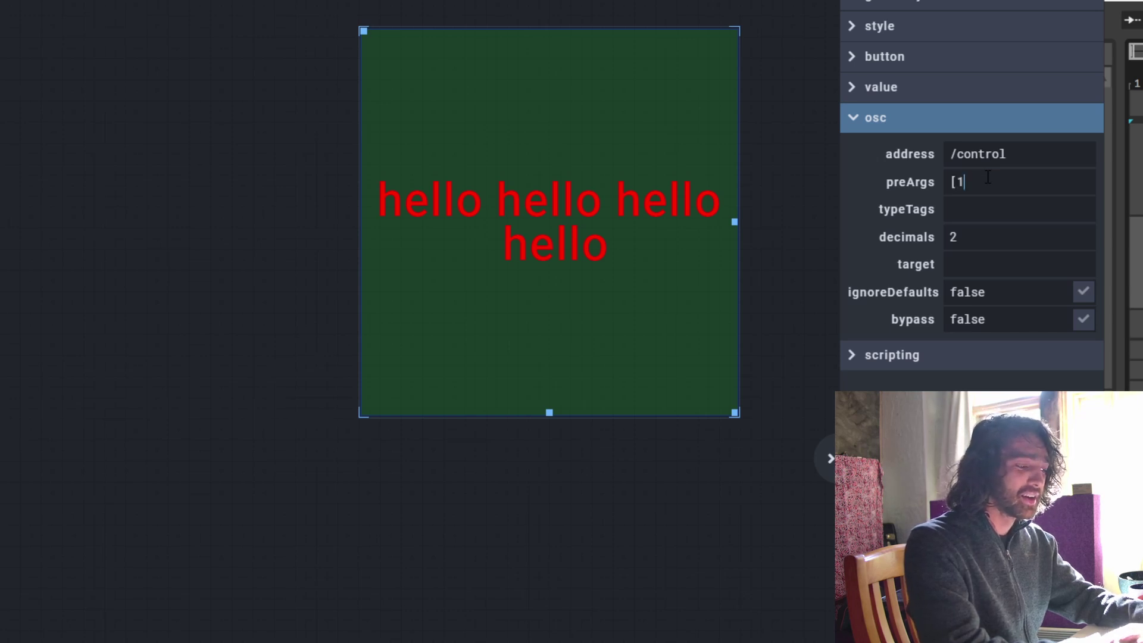
type(",")
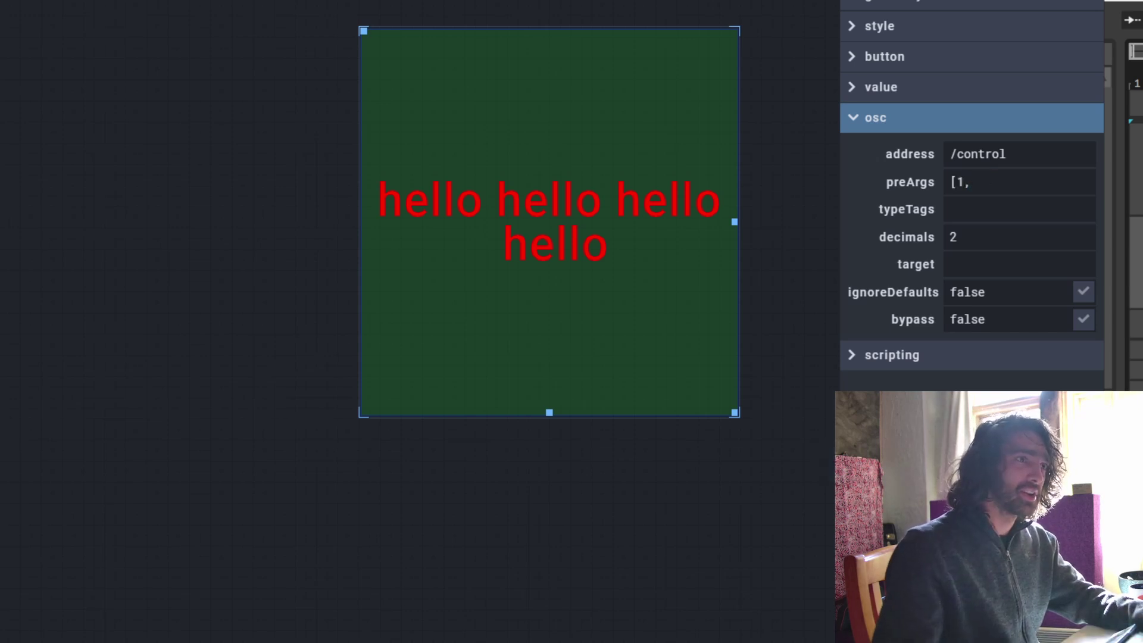
left_click_drag(1008, 154, 951, 155)
left_click(987, 184)
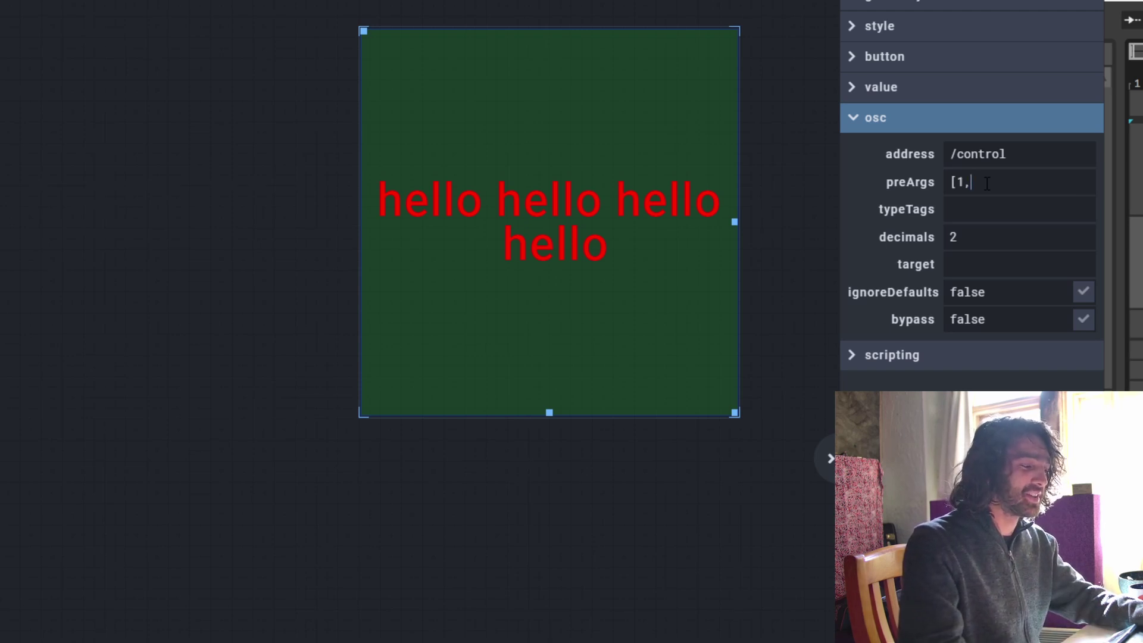
type("10")
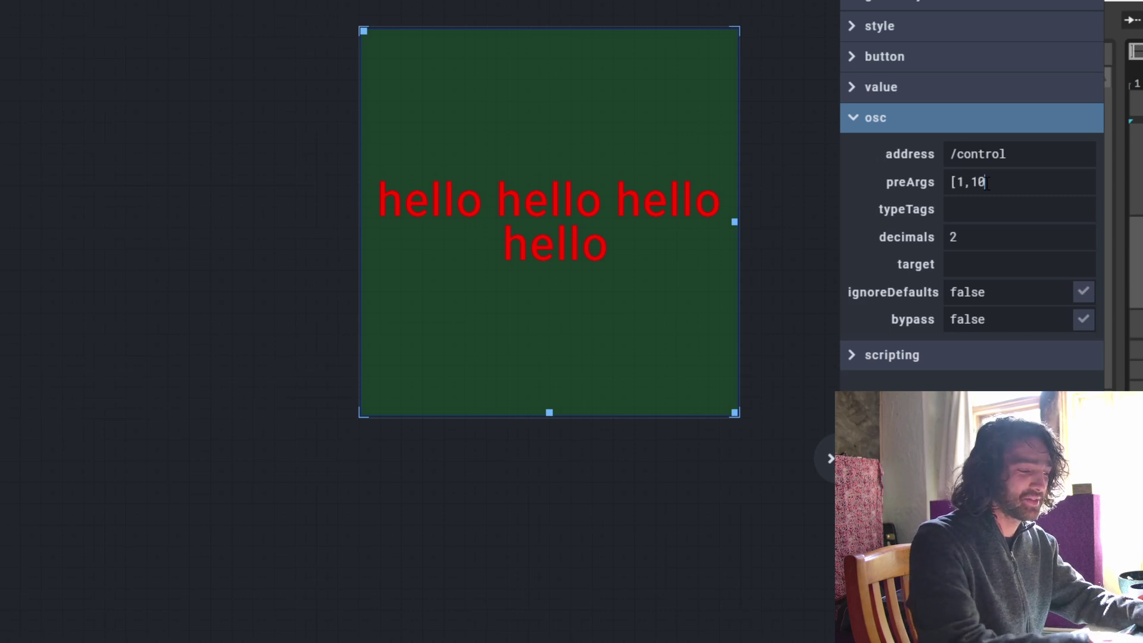
type("]")
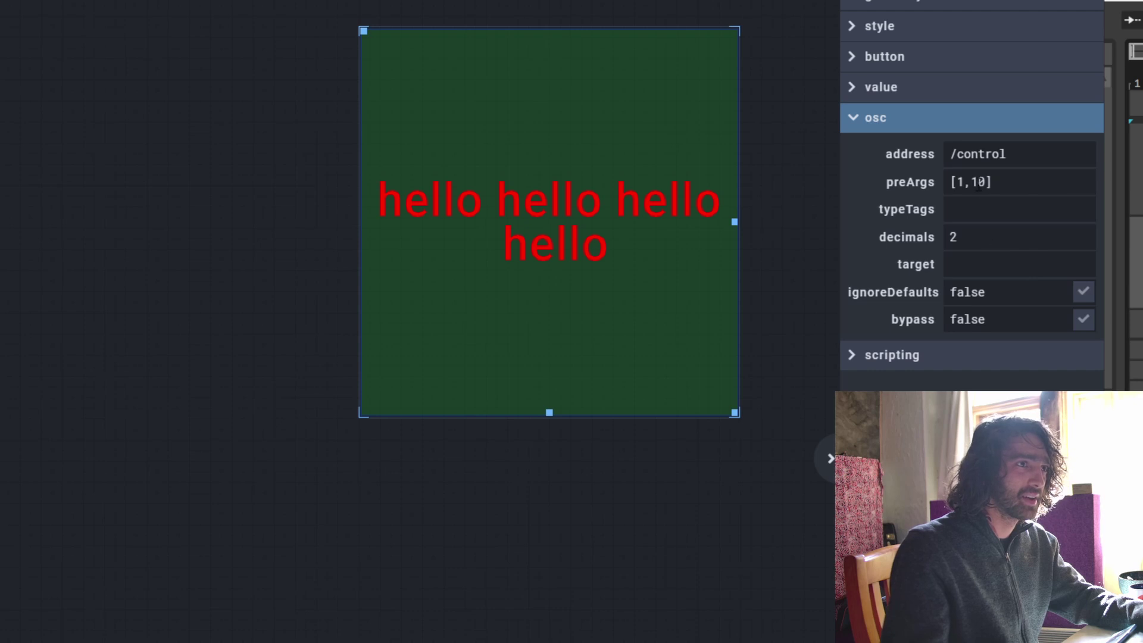
Change the second value in the button's preArgs to 60, giving [1,60], and review both arguments.
key("Left")
key("Left")
key("shift+Left")
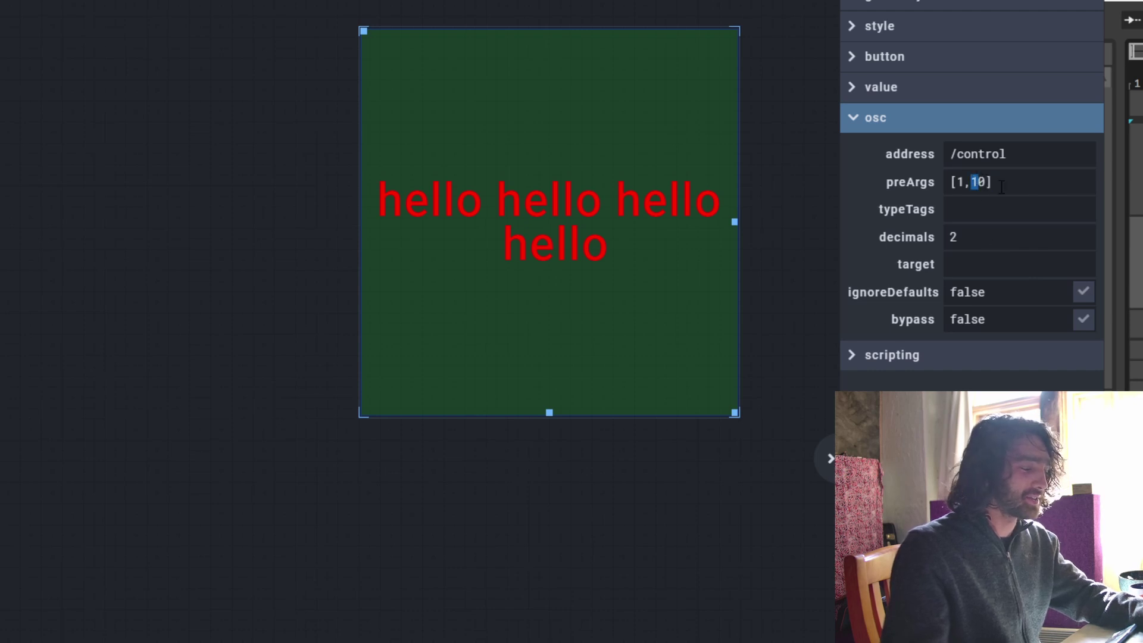
type("6")
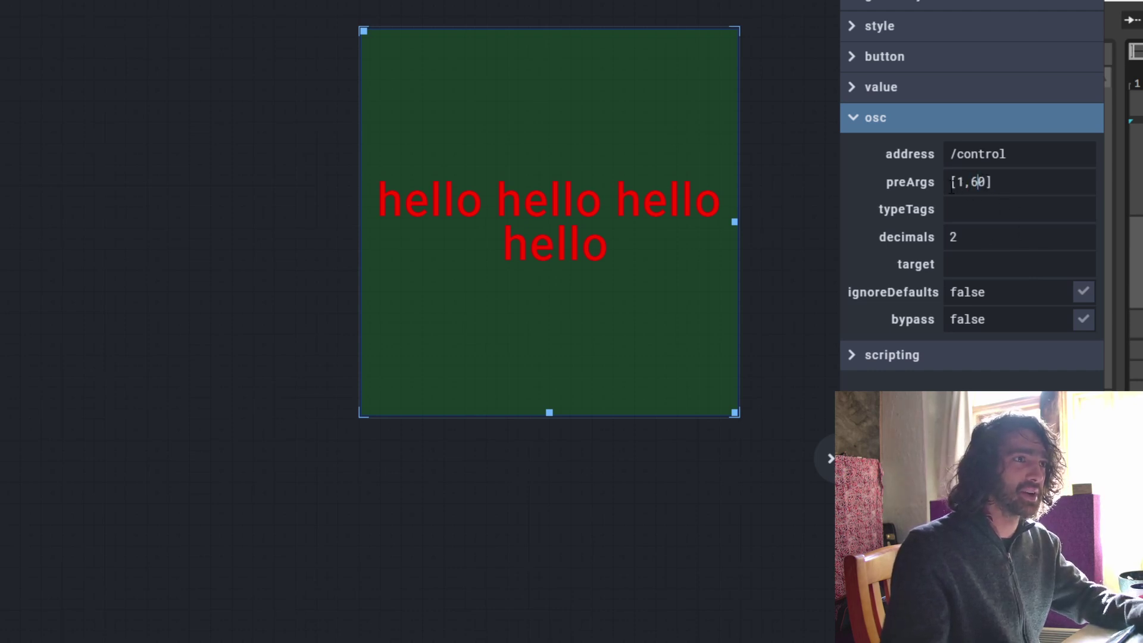
left_click_drag(951, 182, 992, 188)
left_click(986, 186)
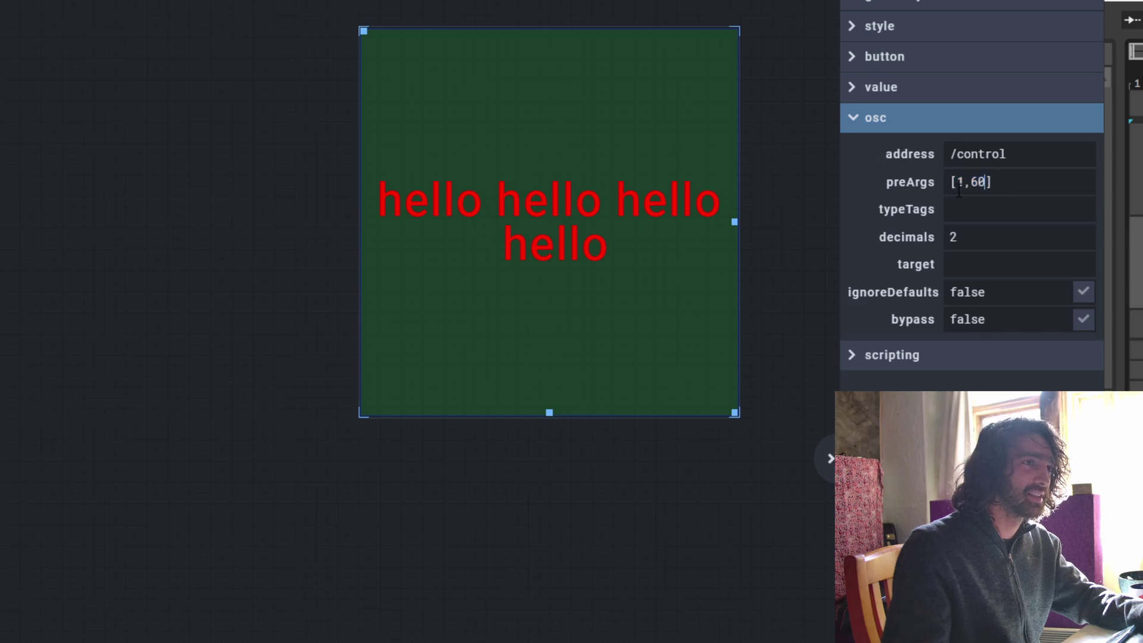
double_click(960, 183)
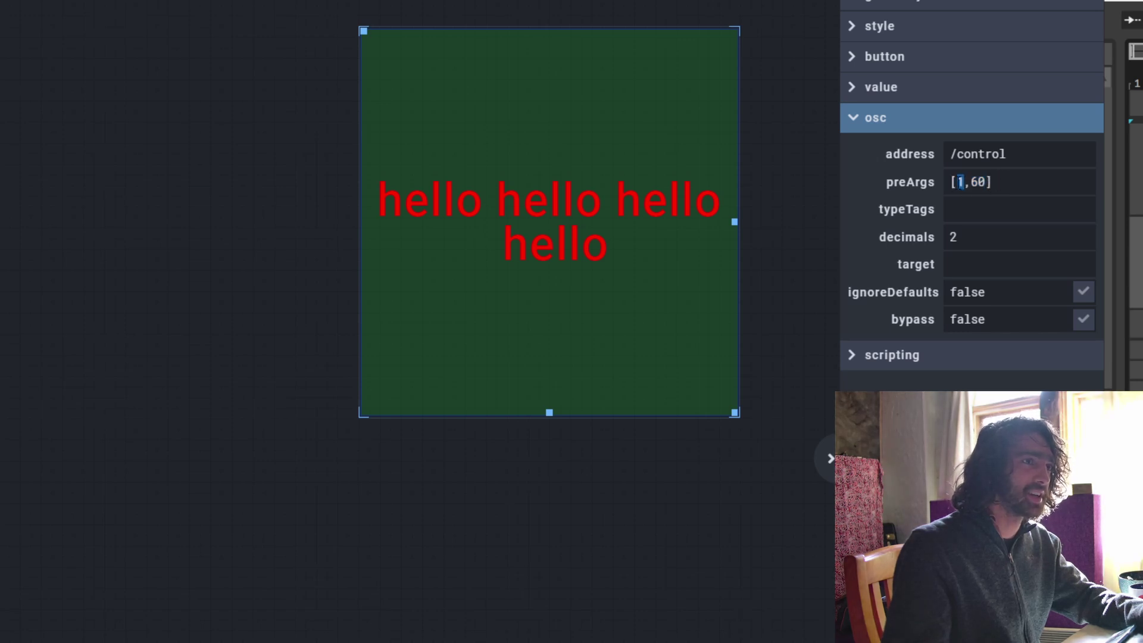
double_click(978, 182)
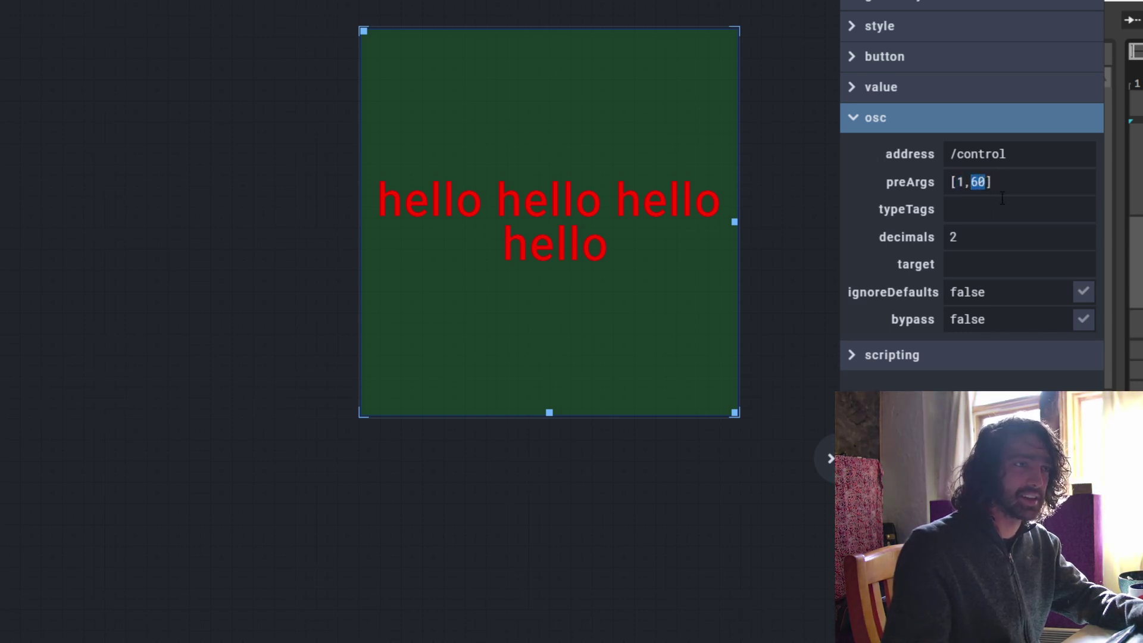
Set the button's OSC address to /note and check the channel and note values in its preArgs.
left_click_drag(1007, 153, 961, 155)
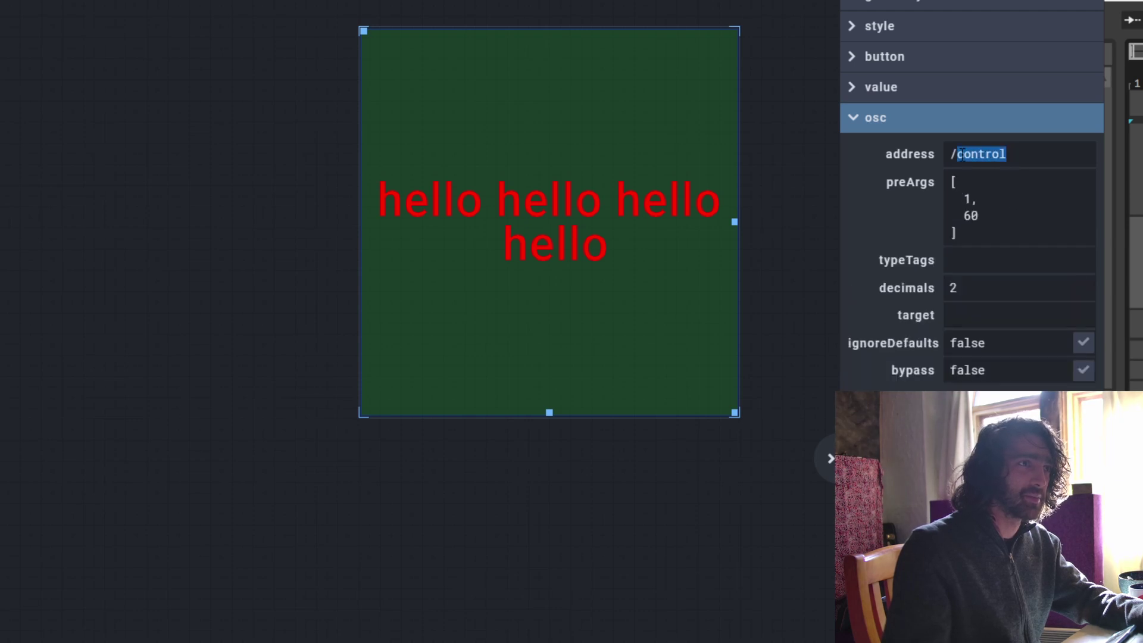
type("note")
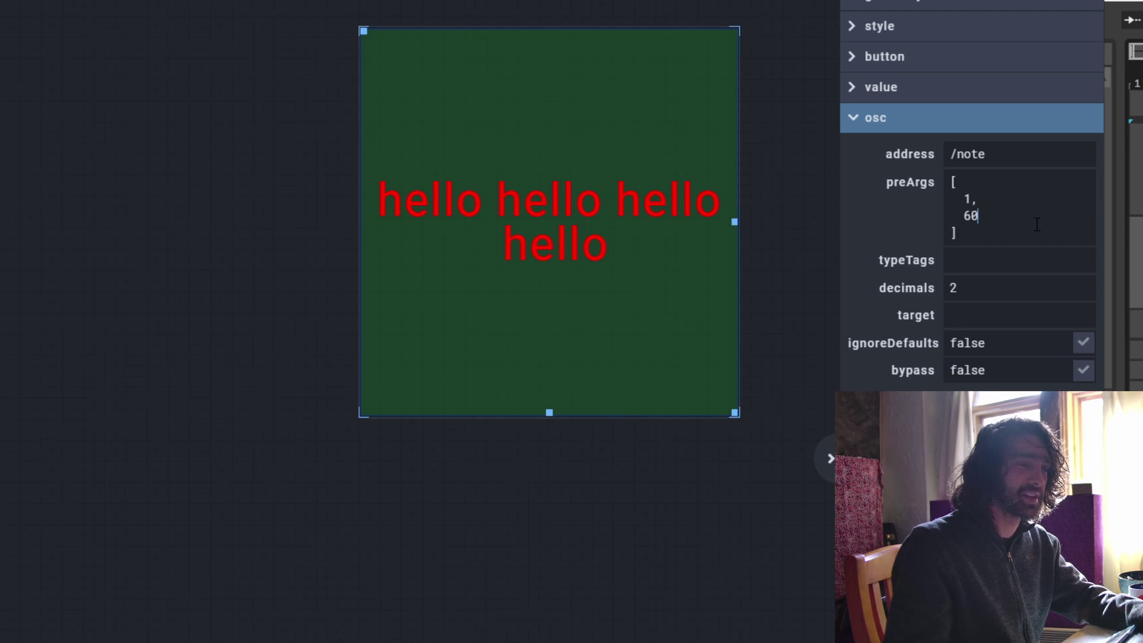
double_click(969, 199)
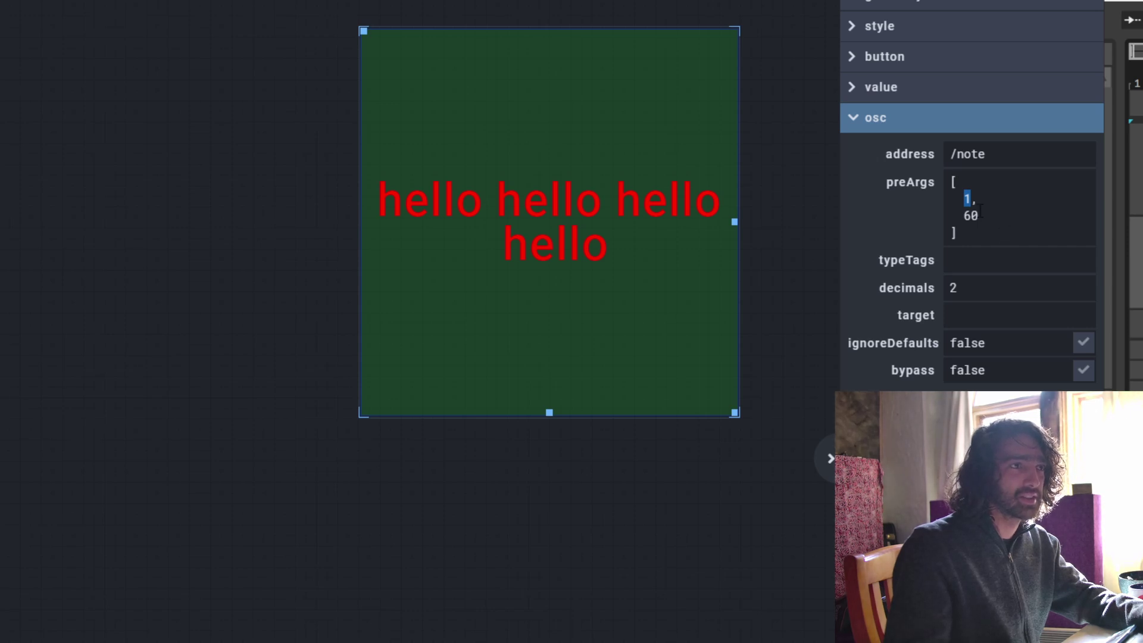
left_click_drag(983, 219, 963, 222)
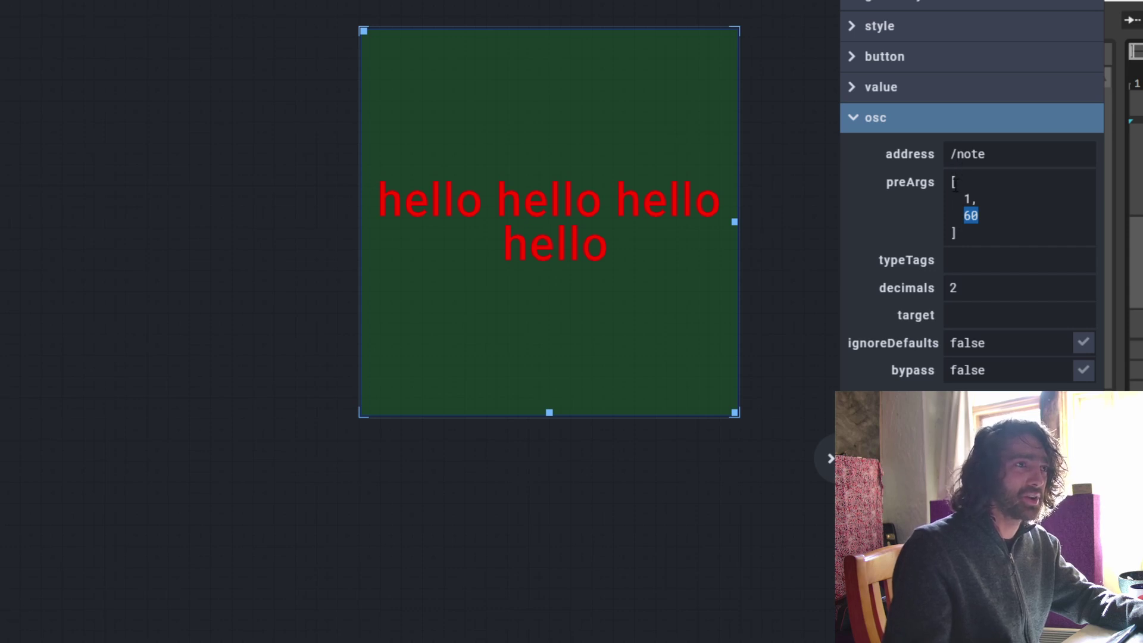
Check the loopback port names in loopMIDI and set the button's OSC target to midi:Abletron.
left_click(972, 311)
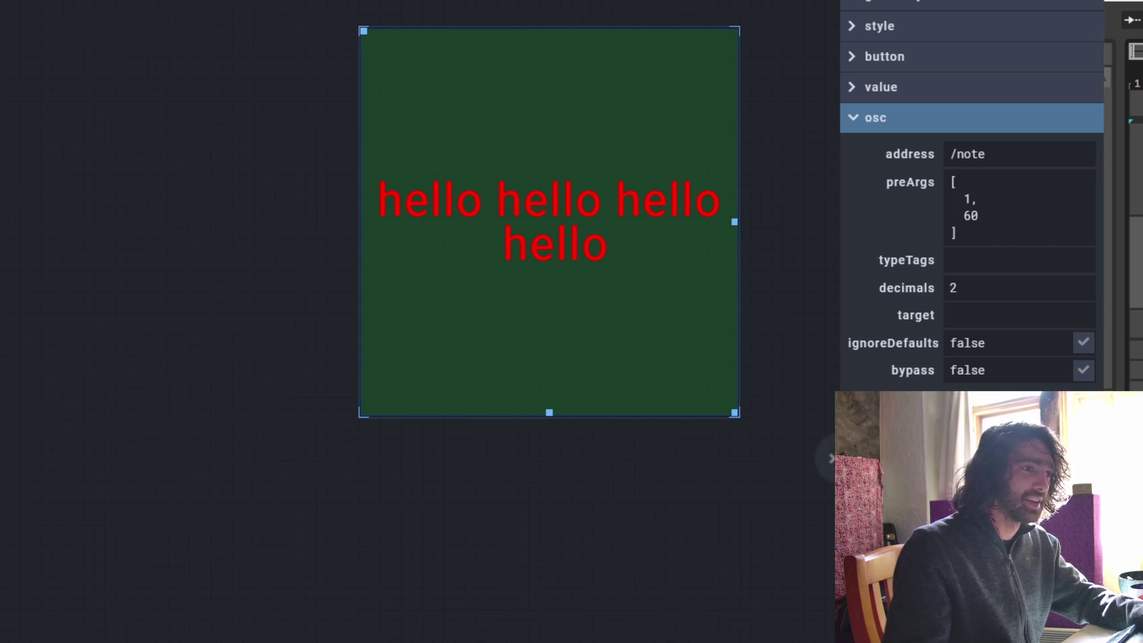
left_click_drag(776, 487, 271, 116)
left_click(184, 234)
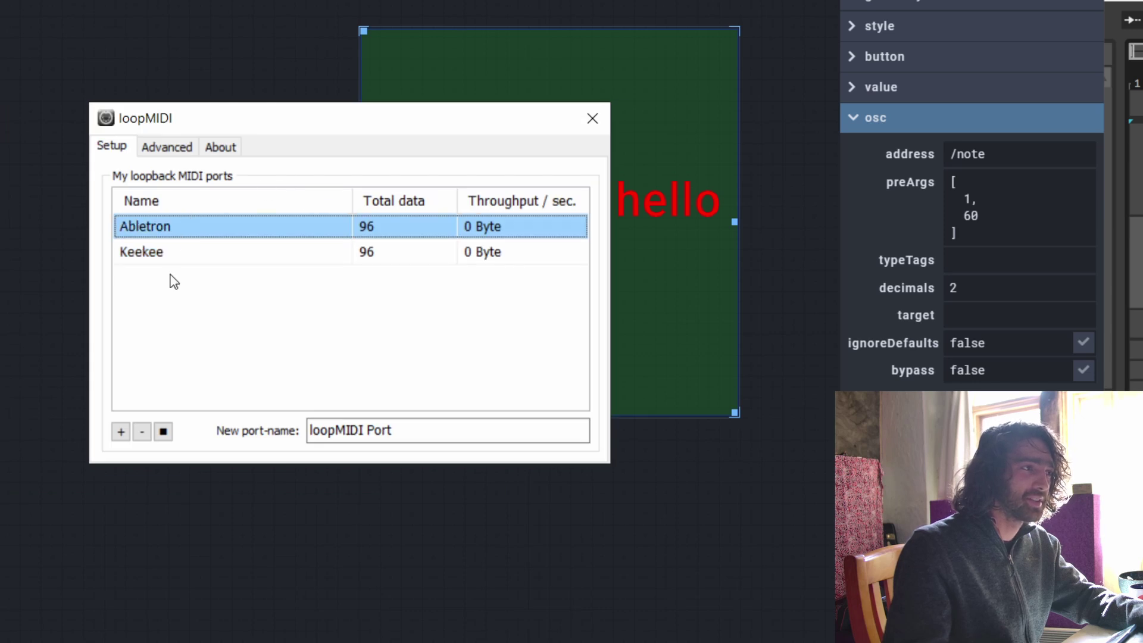
left_click(174, 252)
left_click(182, 227)
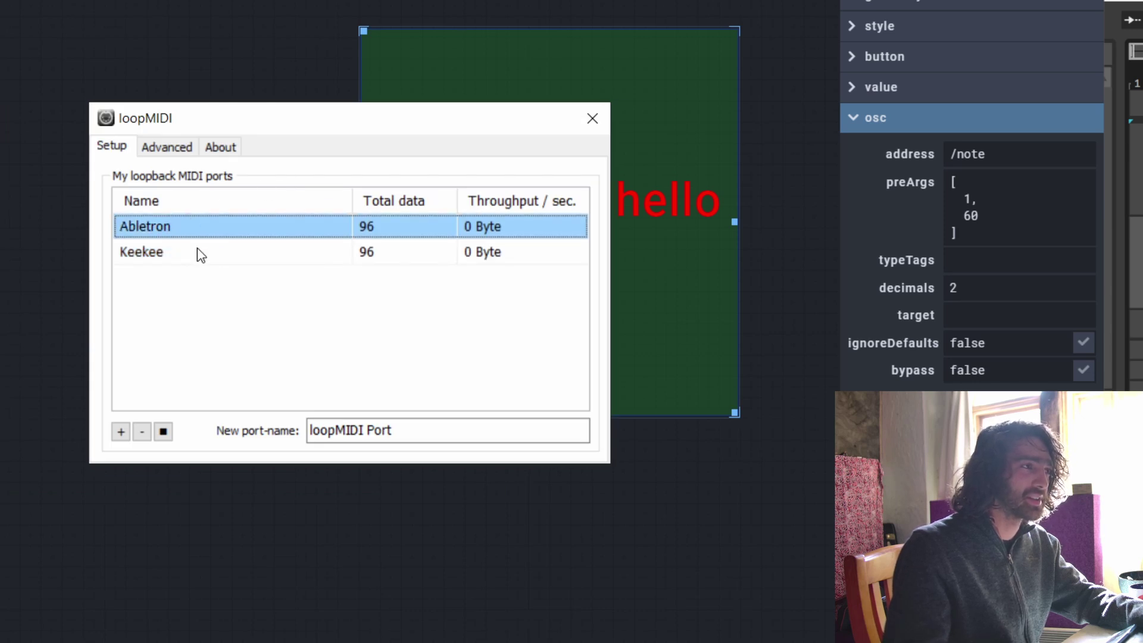
left_click(177, 256)
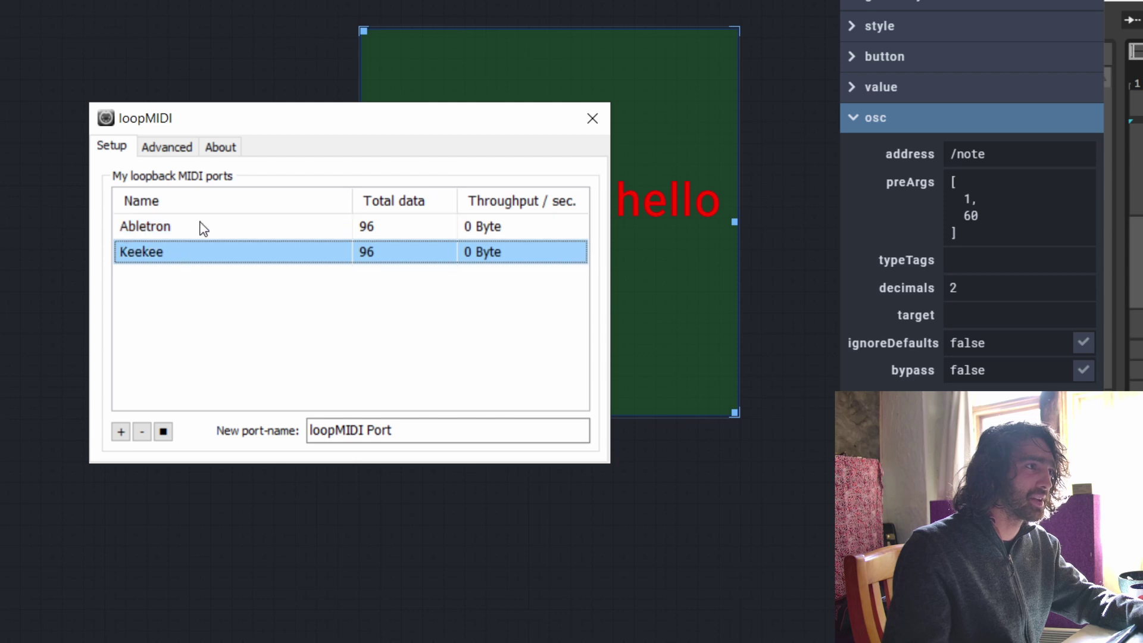
left_click(974, 321)
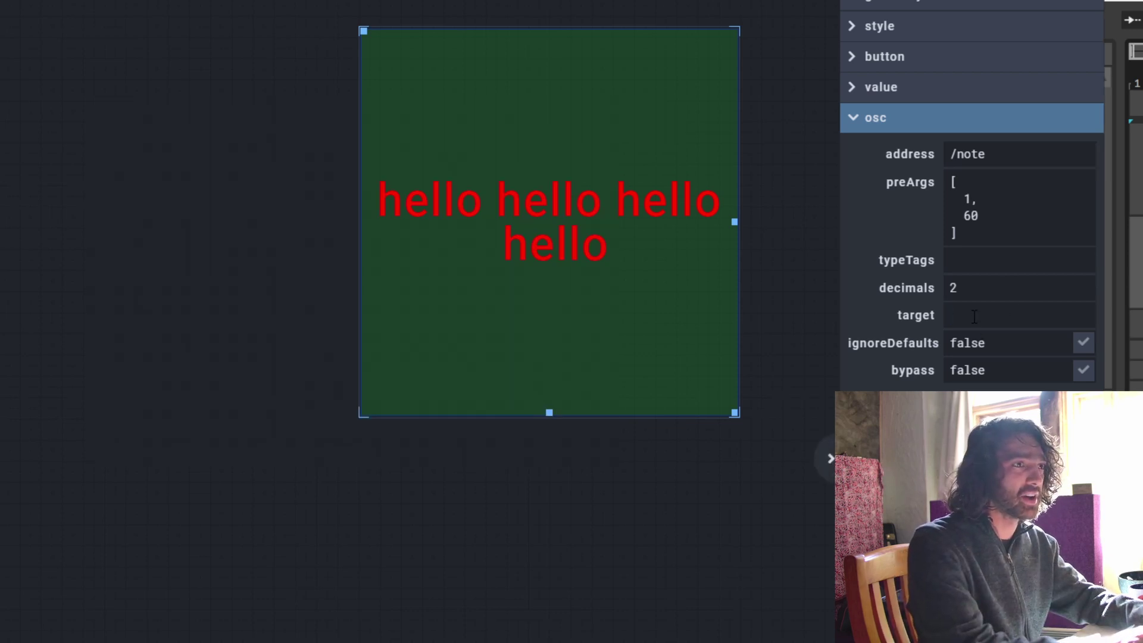
type("midi")
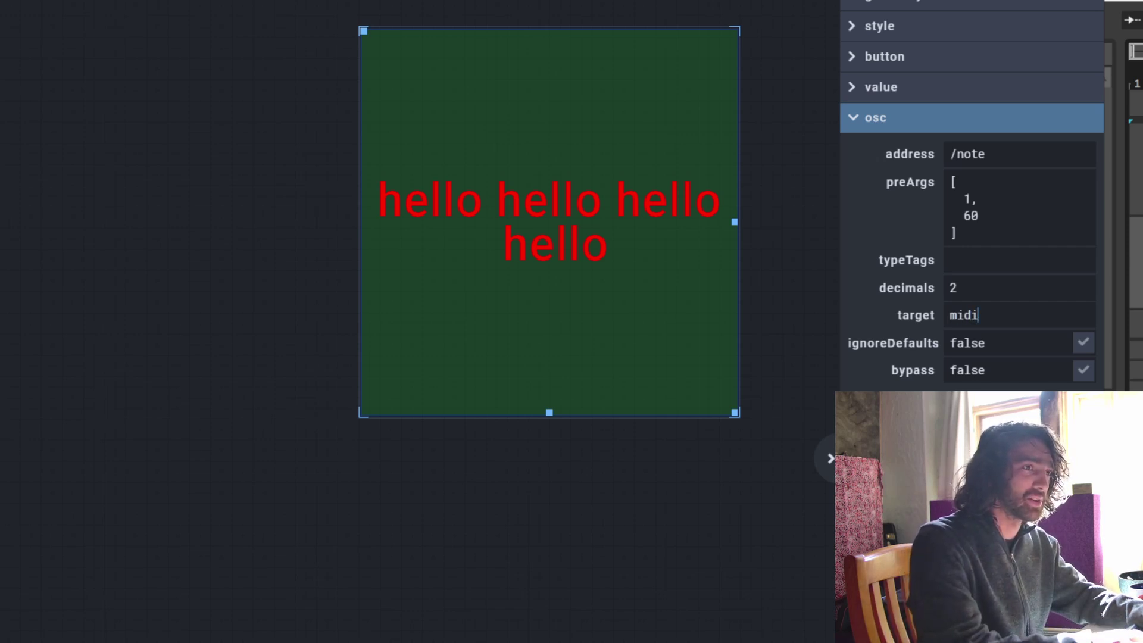
type(":")
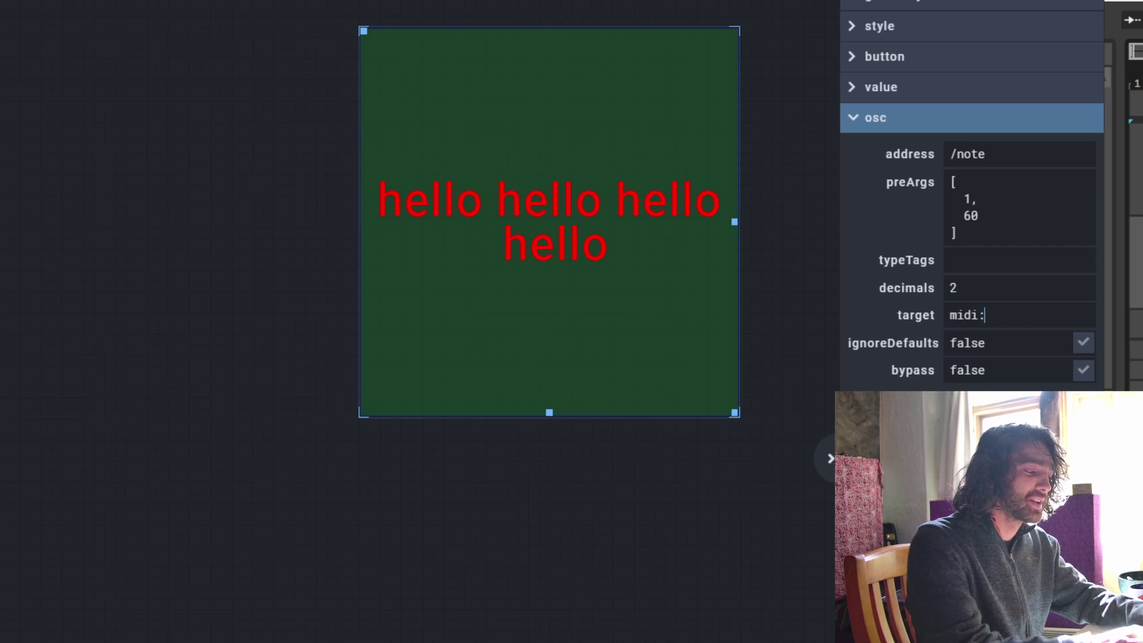
type("Abletron")
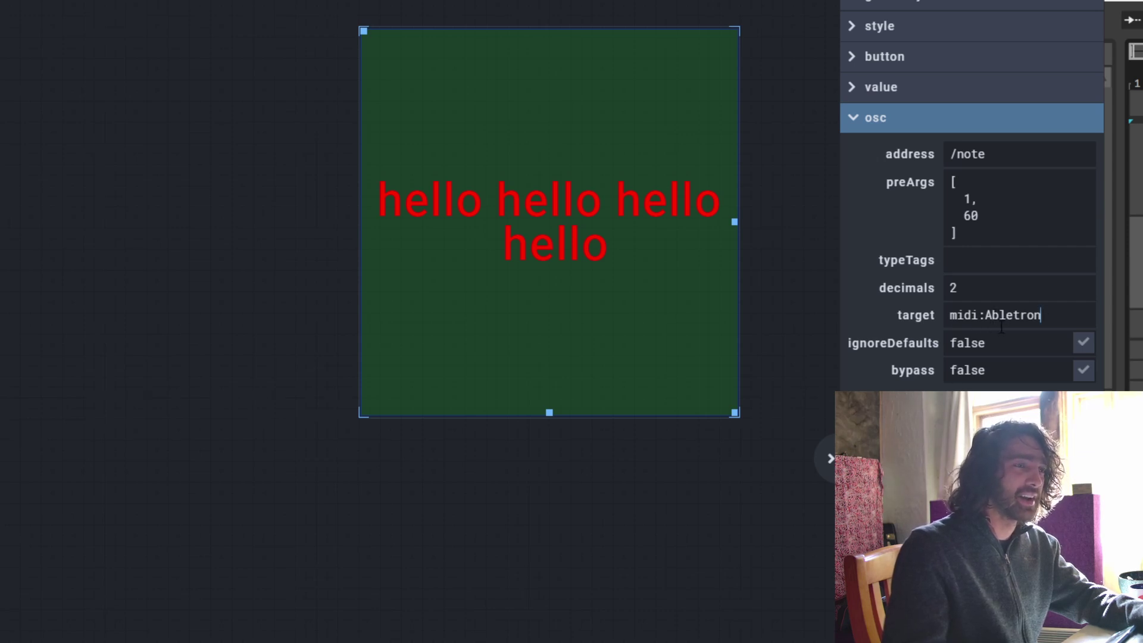
Select the DigiHeart track in Ableton Live, place its window beside Open Stage Control, and trigger the button to check for incoming MIDI.
left_click(609, 270)
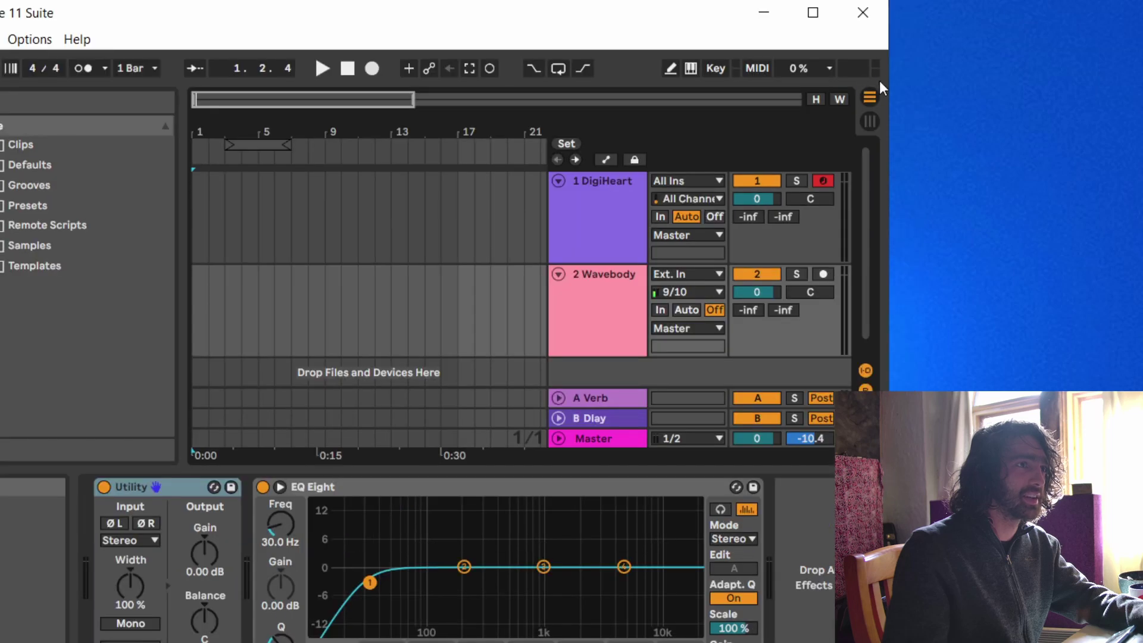
key("alt+Tab")
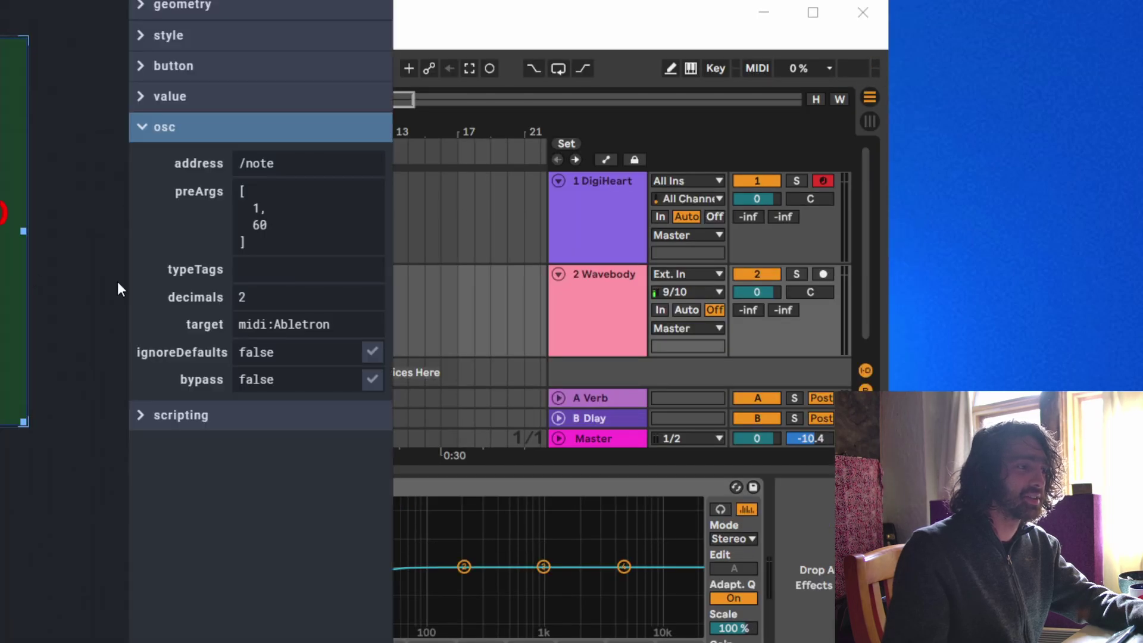
left_click(602, 193)
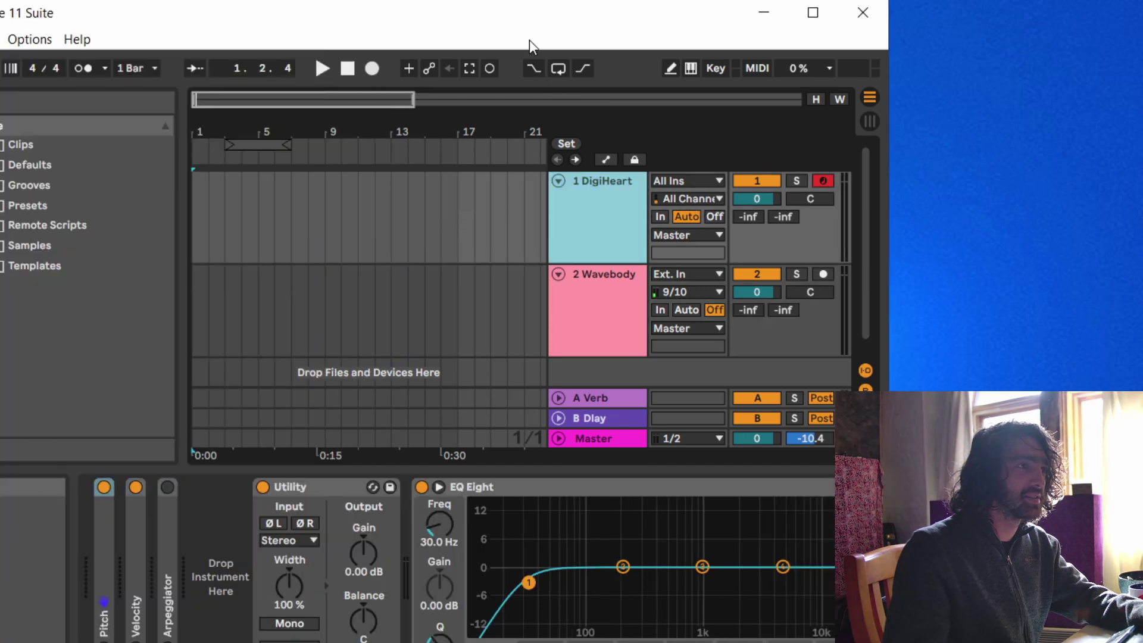
double_click(530, 40)
key("alt+Tab")
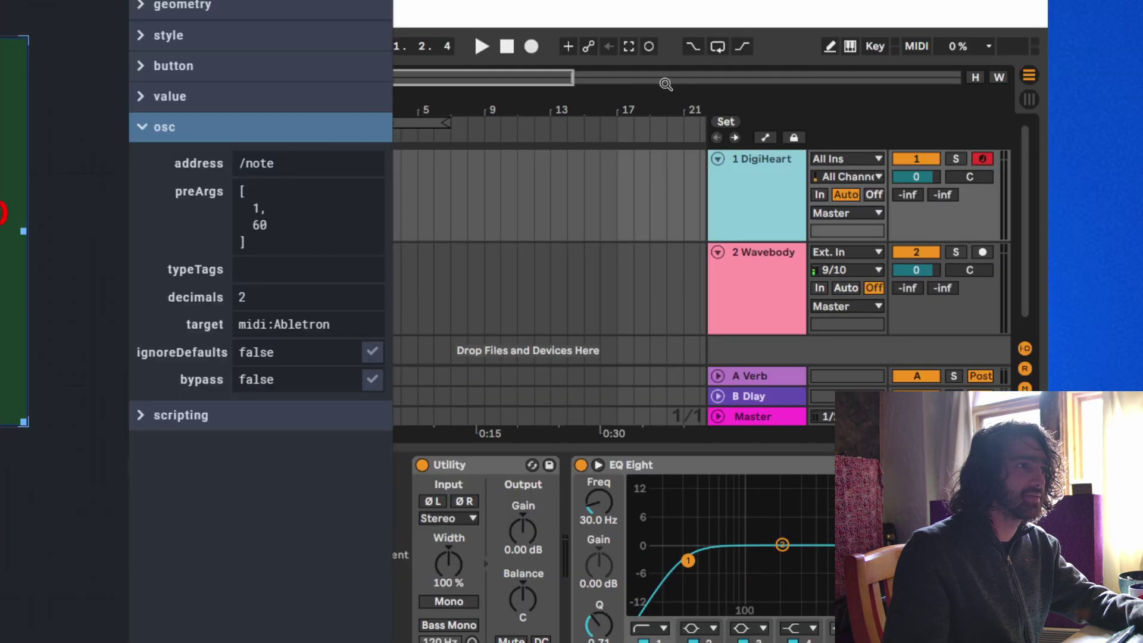
key("alt+Tab")
key("alt+Tab")
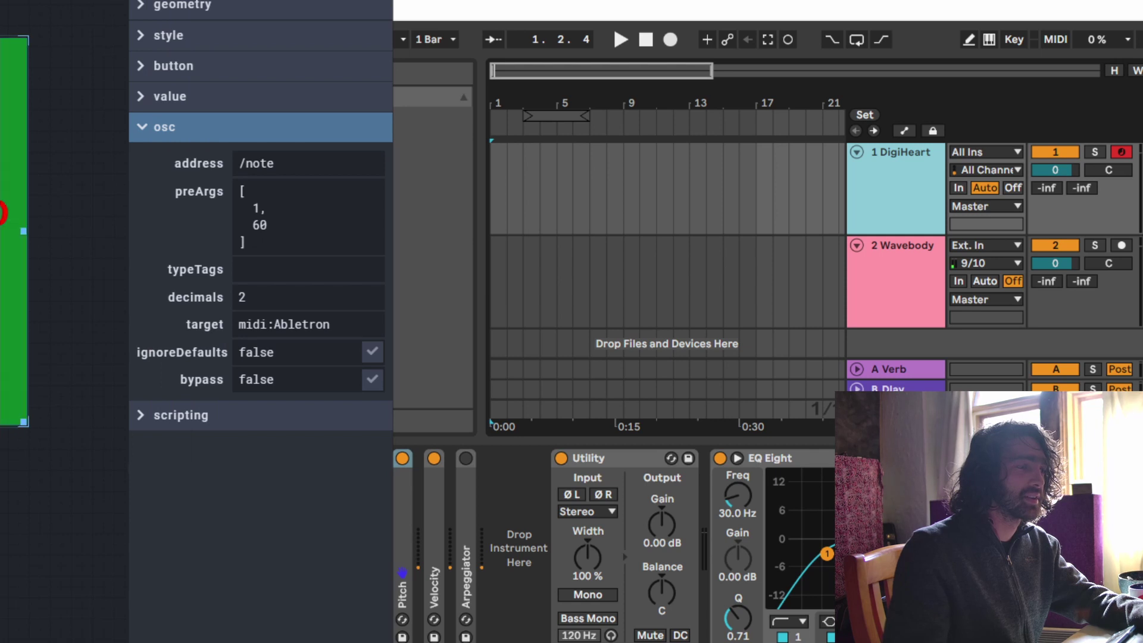
key("alt+Tab")
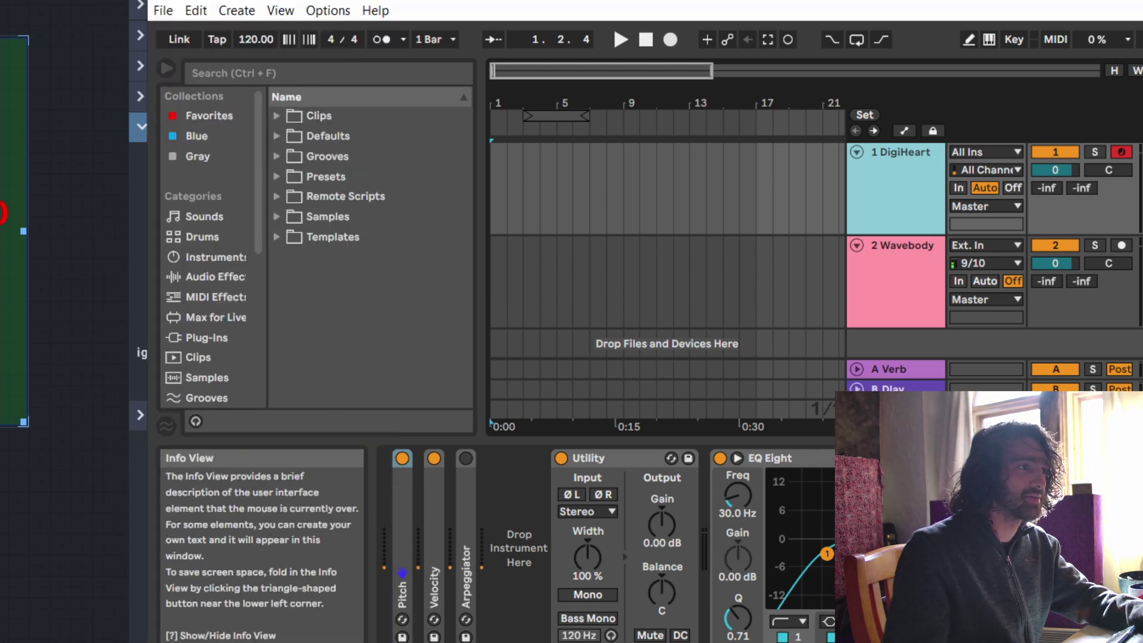
key("alt+Tab")
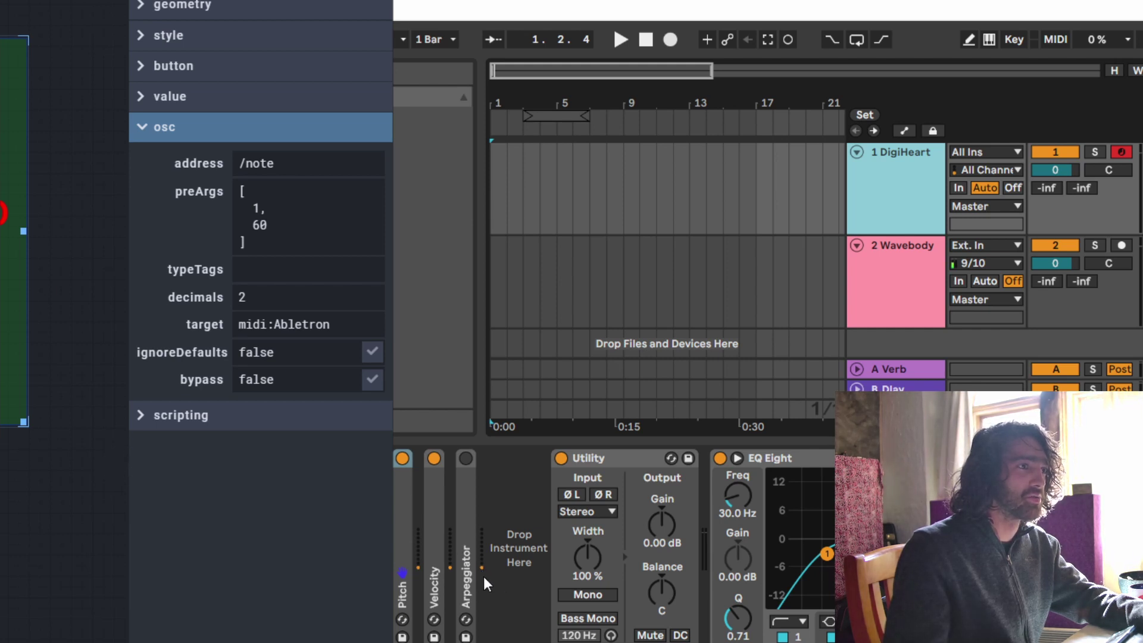
Set the button's on value to 127 and trigger it repeatedly to test the MIDI note on the DigiHeart track.
left_click(141, 96)
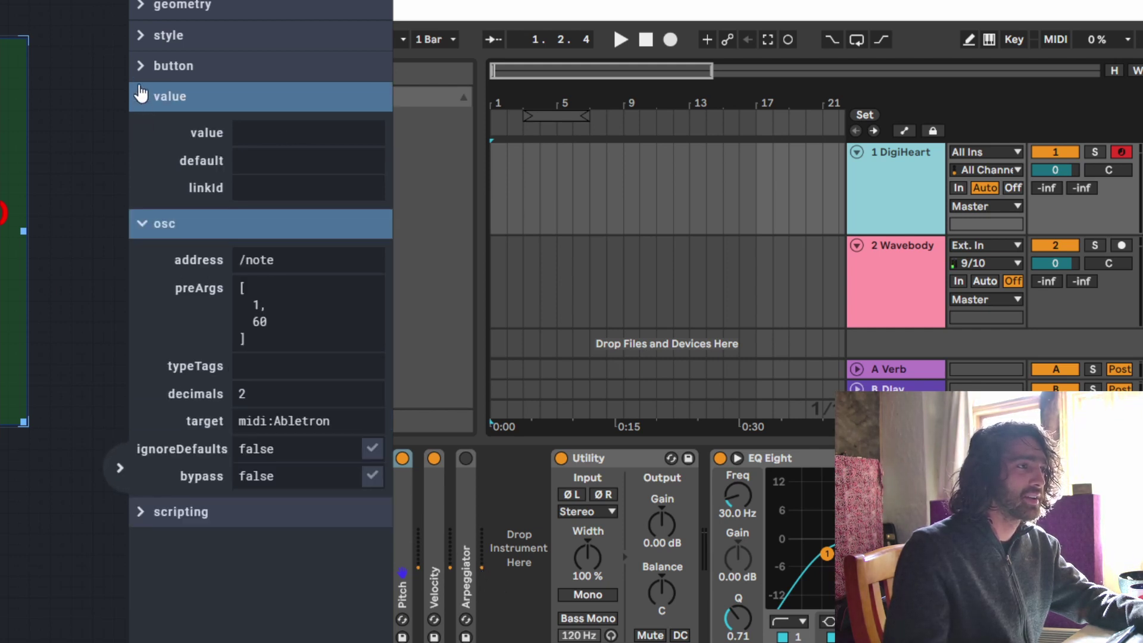
left_click(141, 96)
left_click(142, 67)
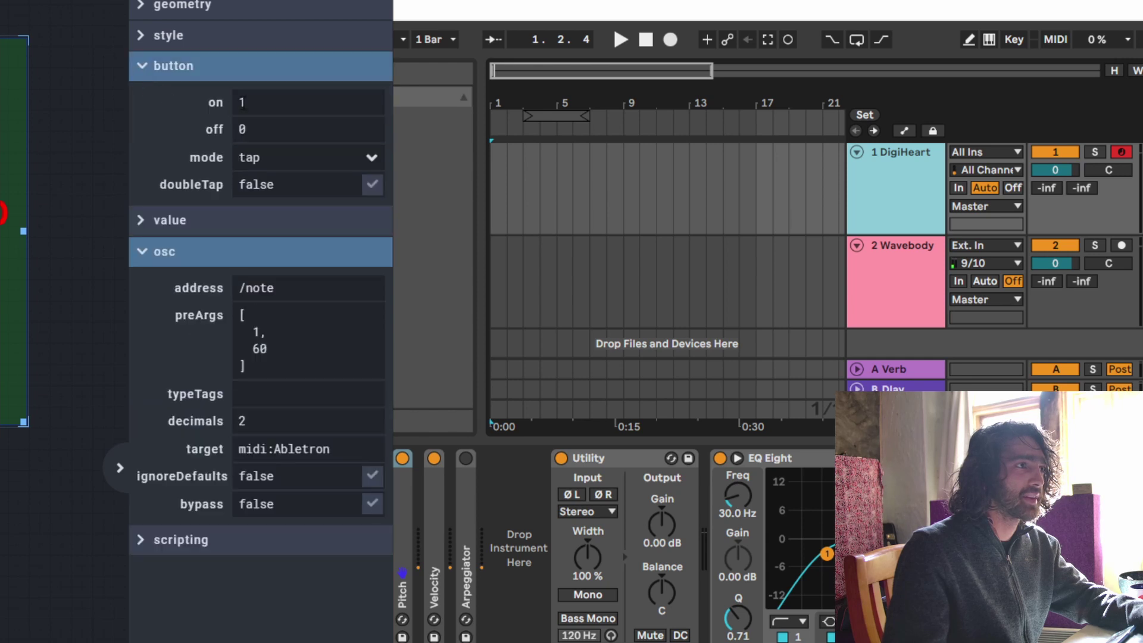
left_click(264, 104)
type("27")
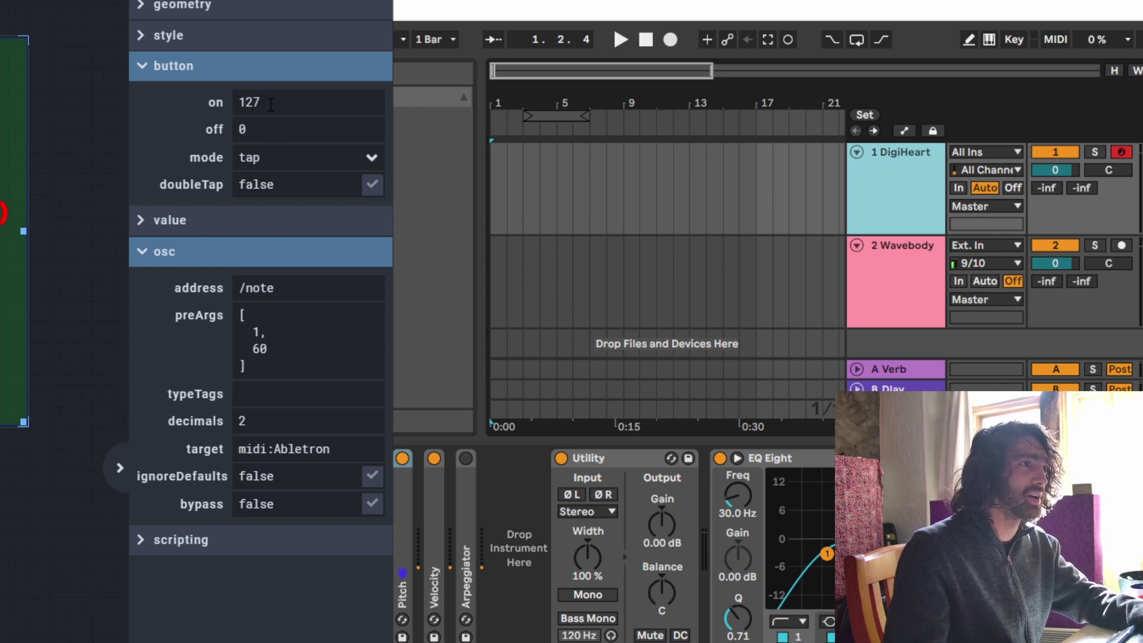
left_click(6, 387)
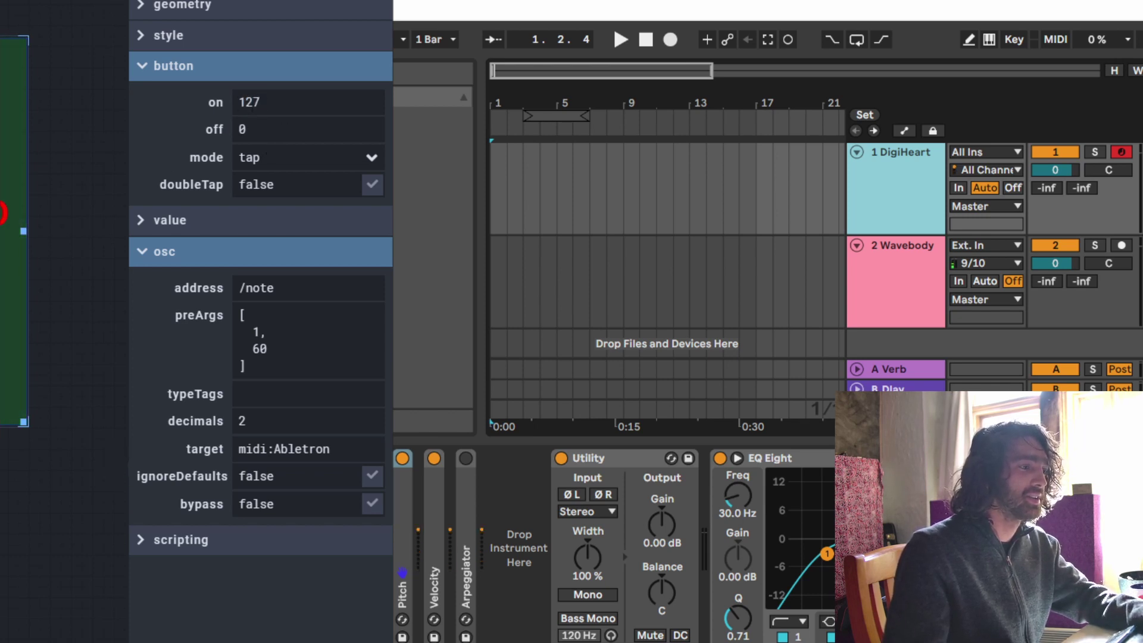
left_click(6, 387)
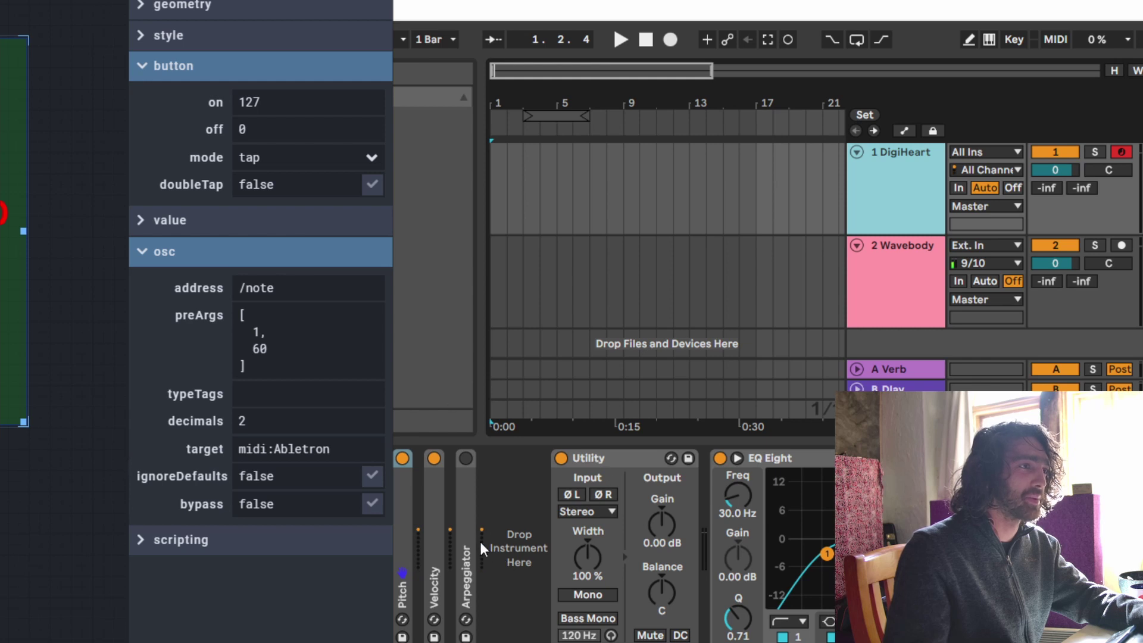
left_click(11, 292)
left_click(12, 292)
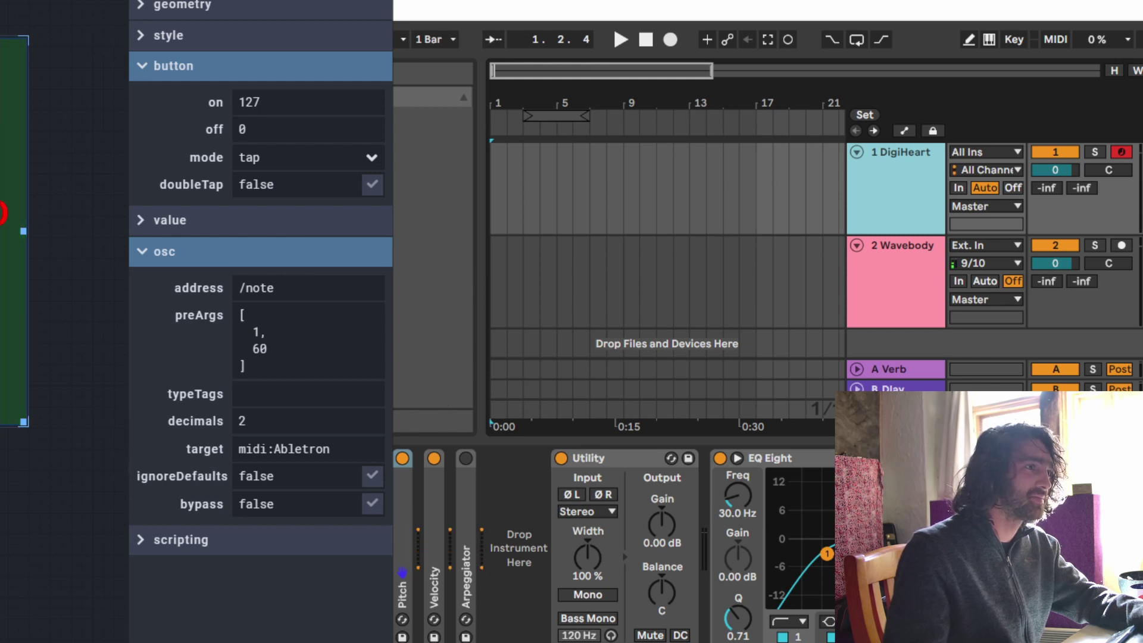
Reduce the button's on value to 1 for comparison, and restore it to 127.
left_click_drag(259, 104, 245, 103)
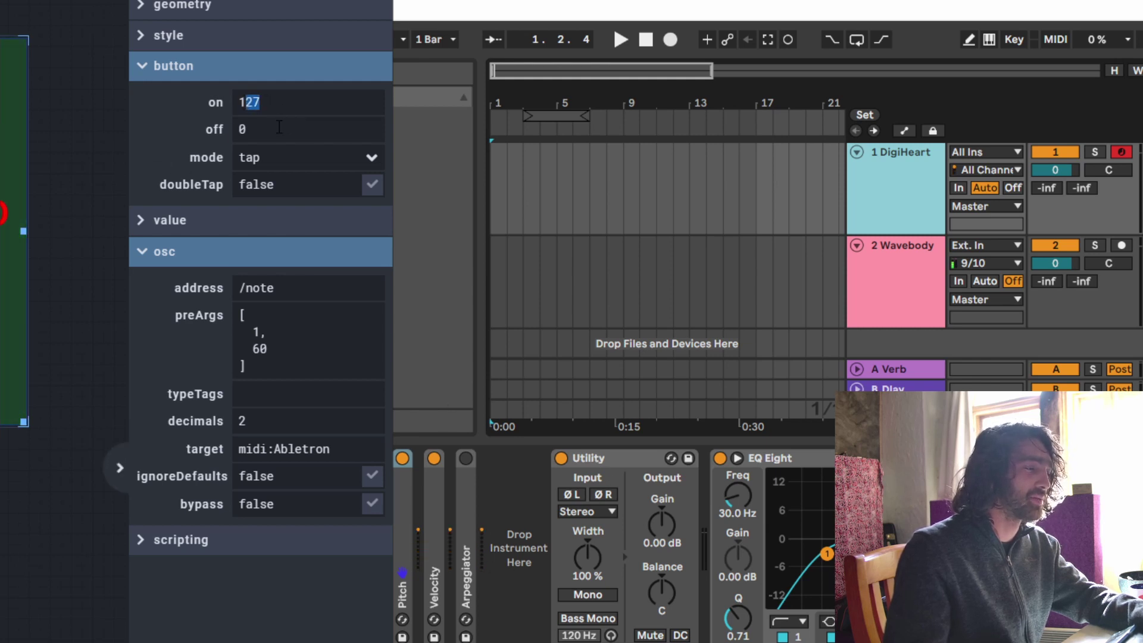
key("BackSpace")
key("BackSpace")
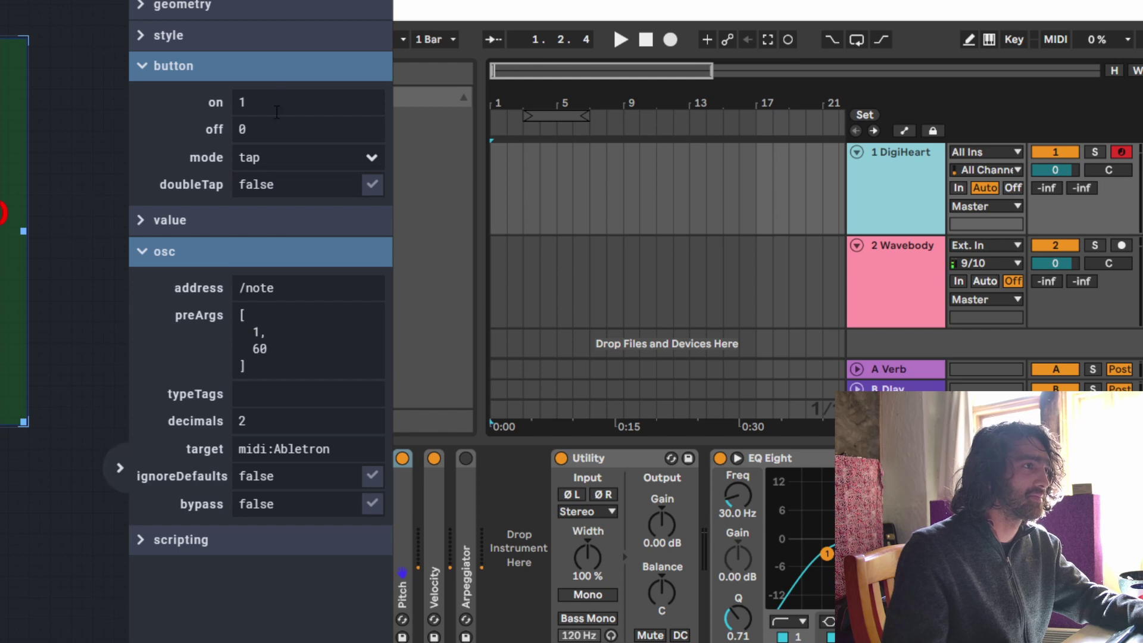
type("27")
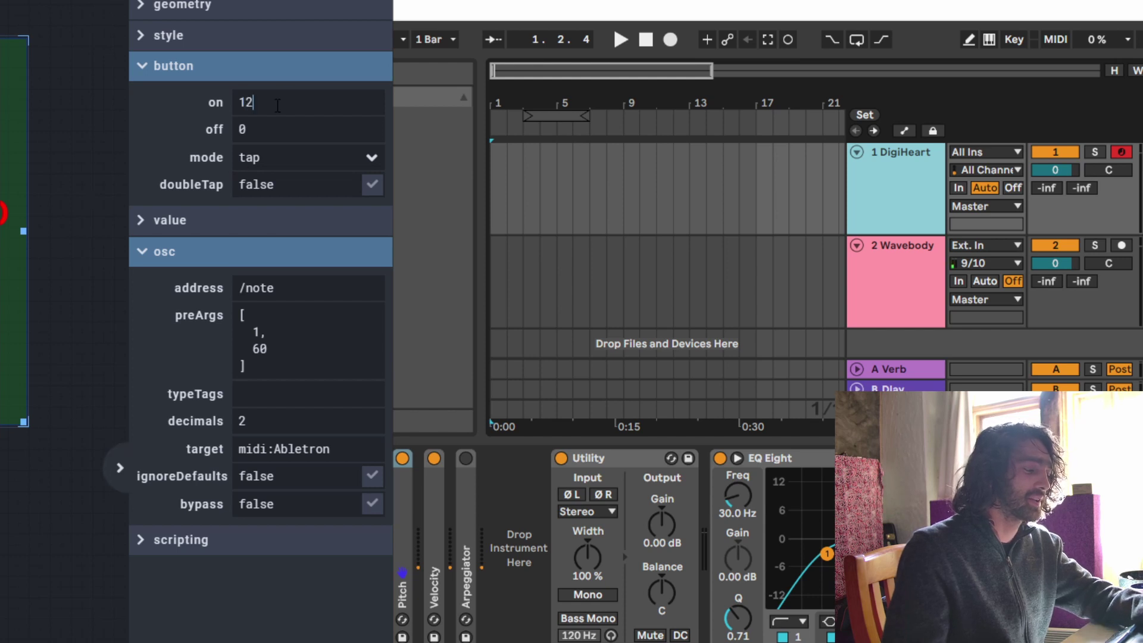
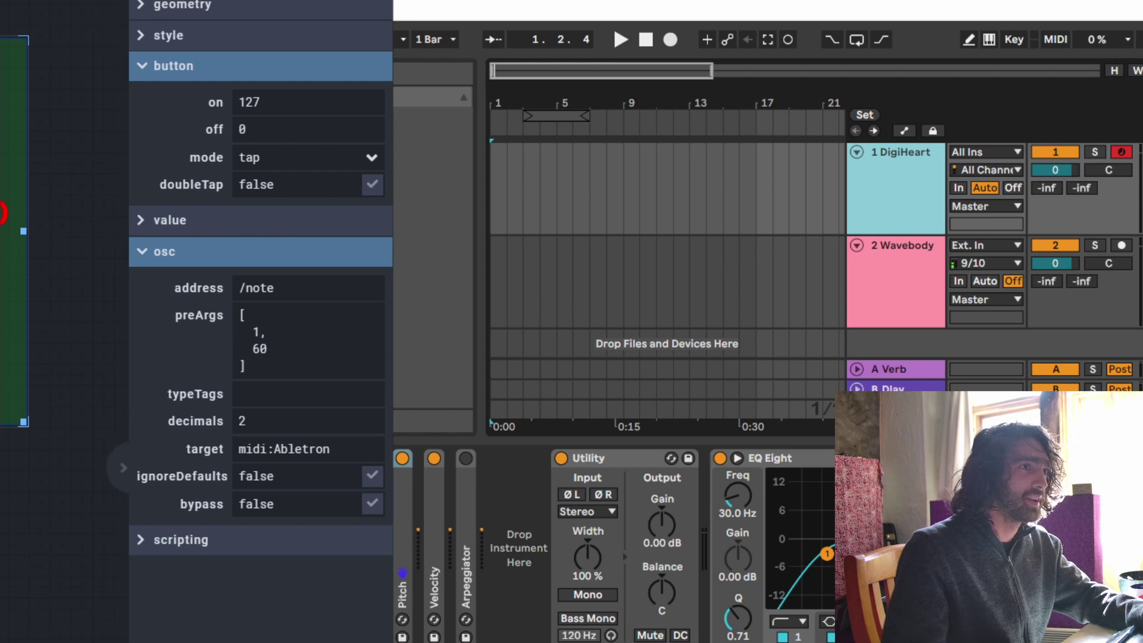
Enter MIDI mapping mode in Ableton Live, map the DigiHeart track activator to the Open Stage Control button, and review the new mapping.
left_click(1052, 40)
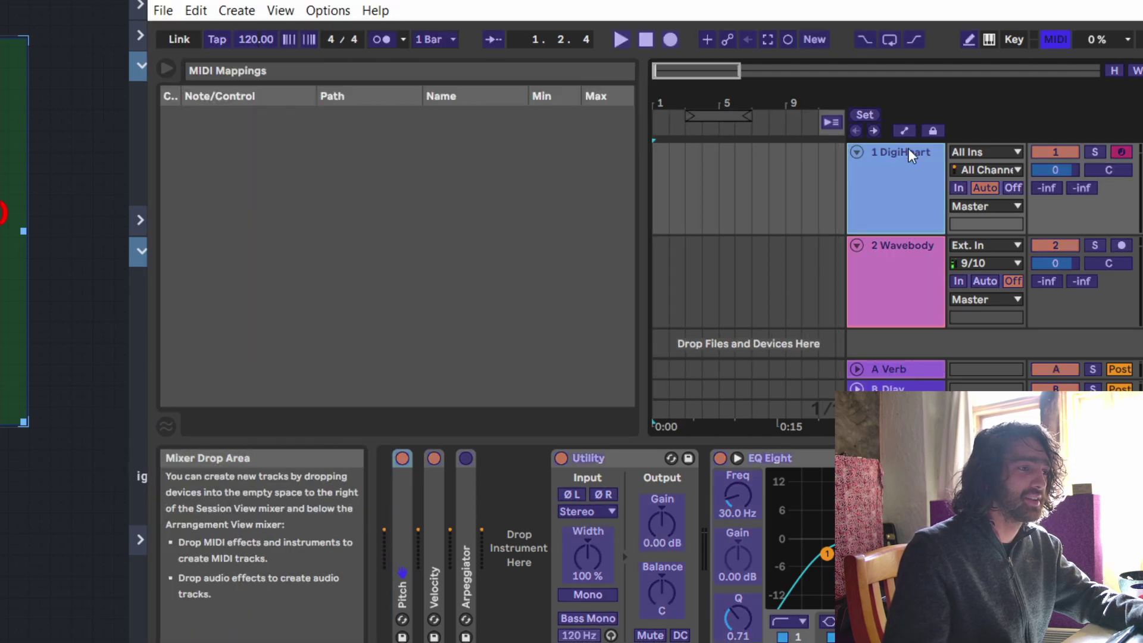
left_click(1053, 170)
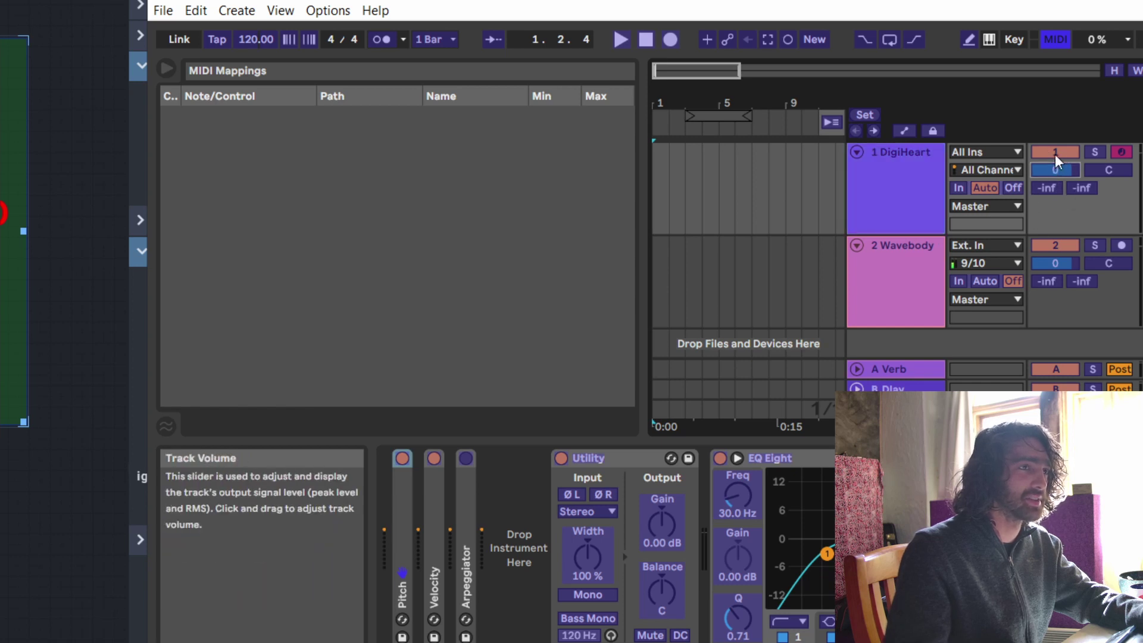
left_click(1056, 156)
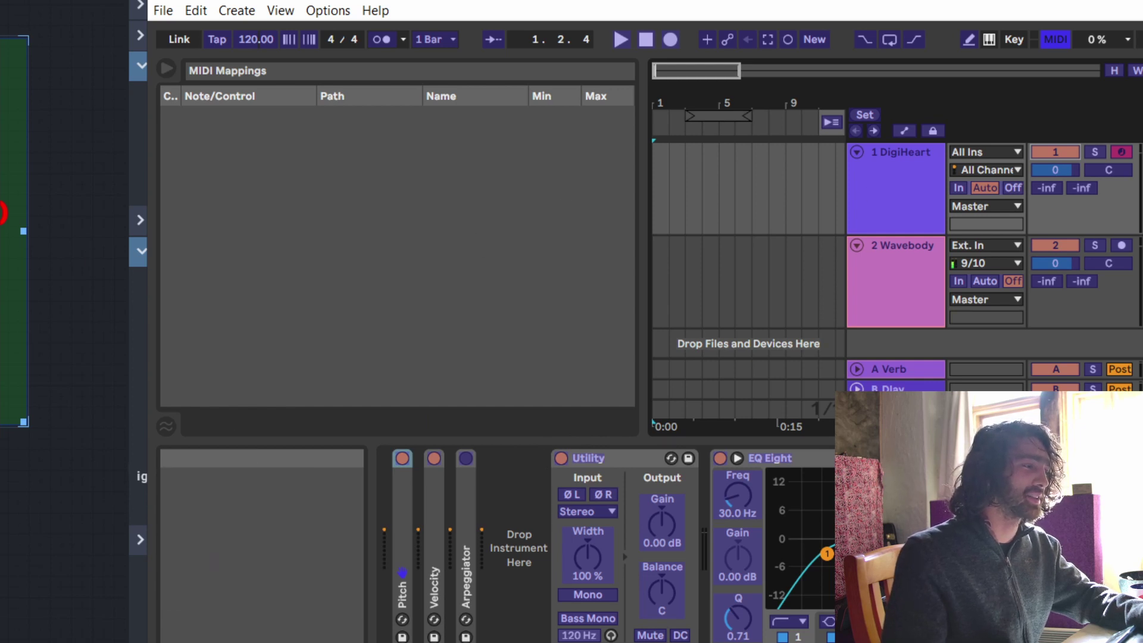
key("alt+Tab")
left_click_drag(479, 32, 594, 34)
key("alt+Tab")
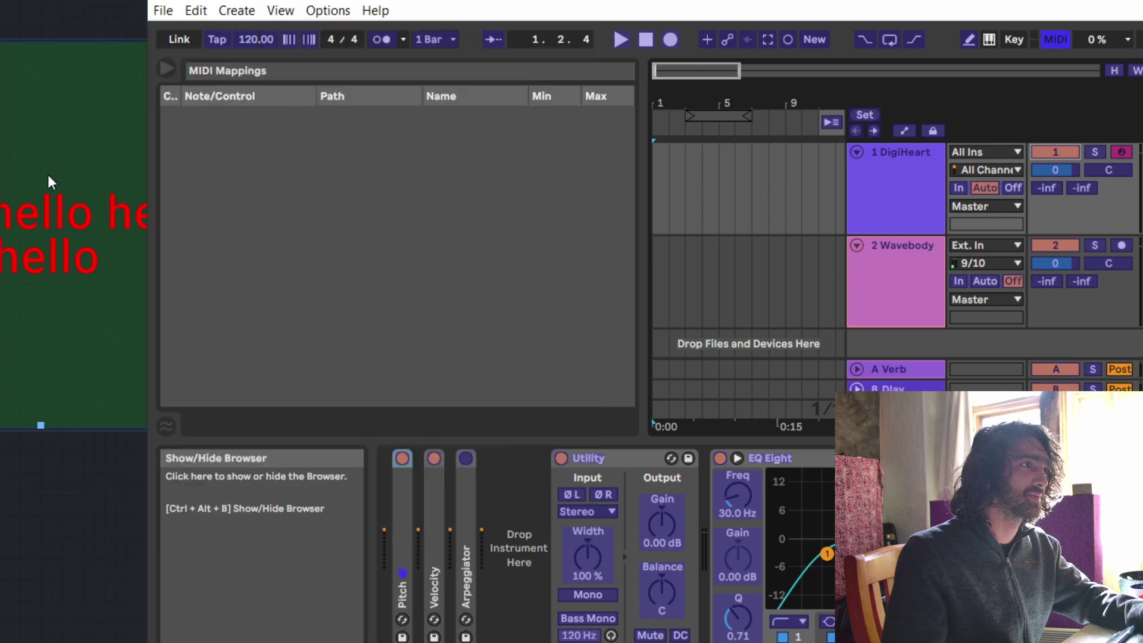
left_click(48, 181)
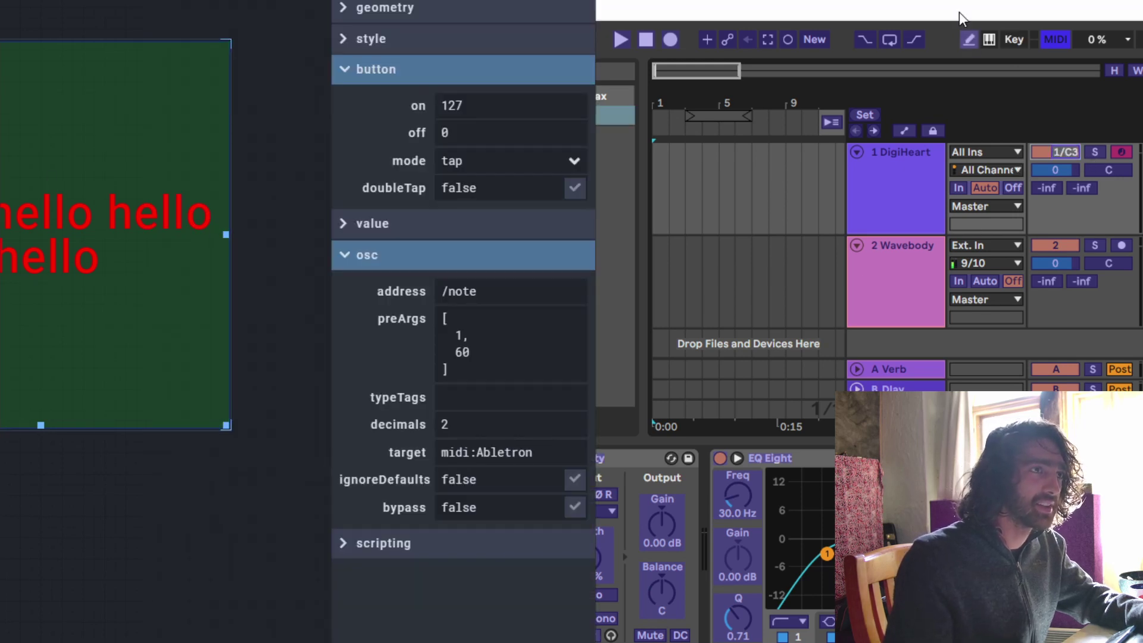
left_click(891, 8)
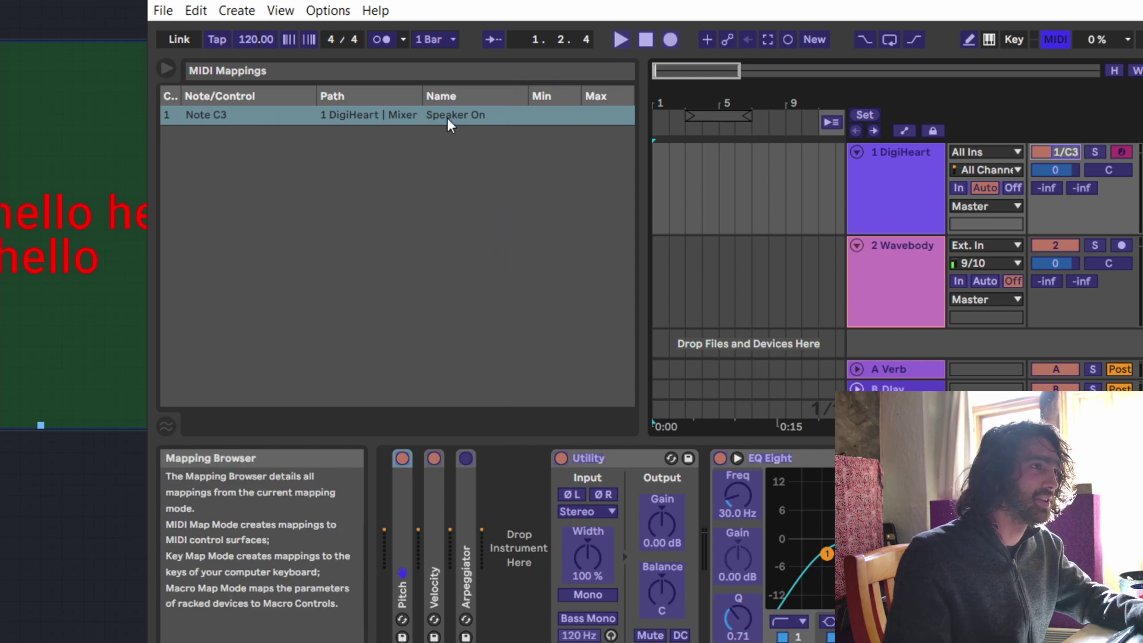
Switch to Open Stage Control, set the button's OSC address to /control, and trigger it to remap the DigiHeart track activator.
left_click(4, 533)
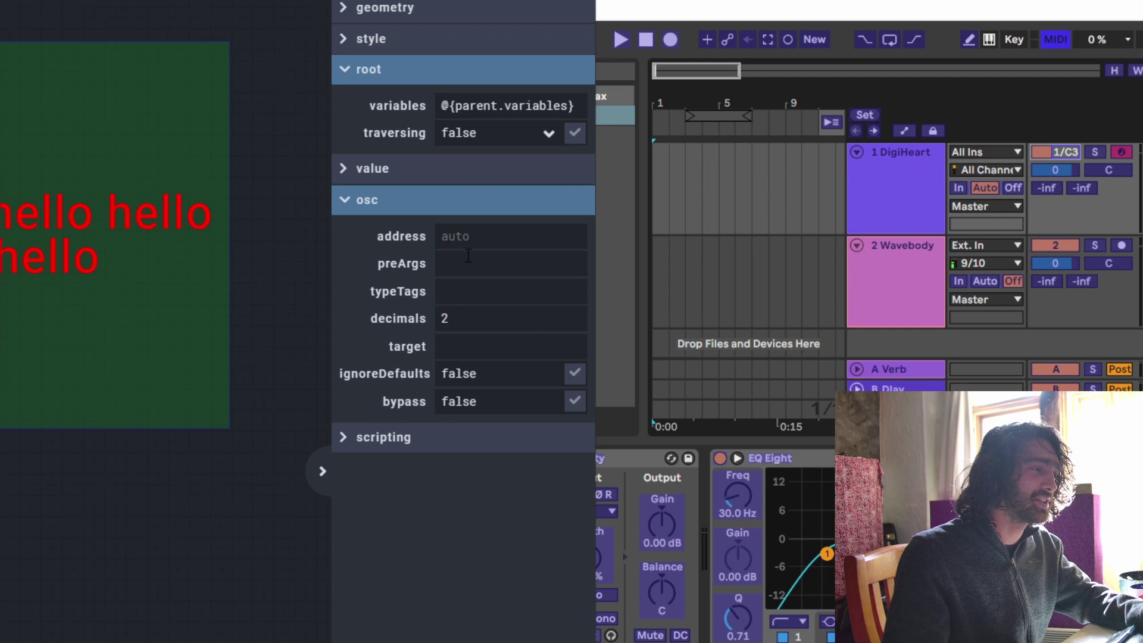
left_click(215, 275)
double_click(450, 288)
type("contrpol")
key("BackSpace")
key("BackSpace")
key("BackSpace")
type("ol")
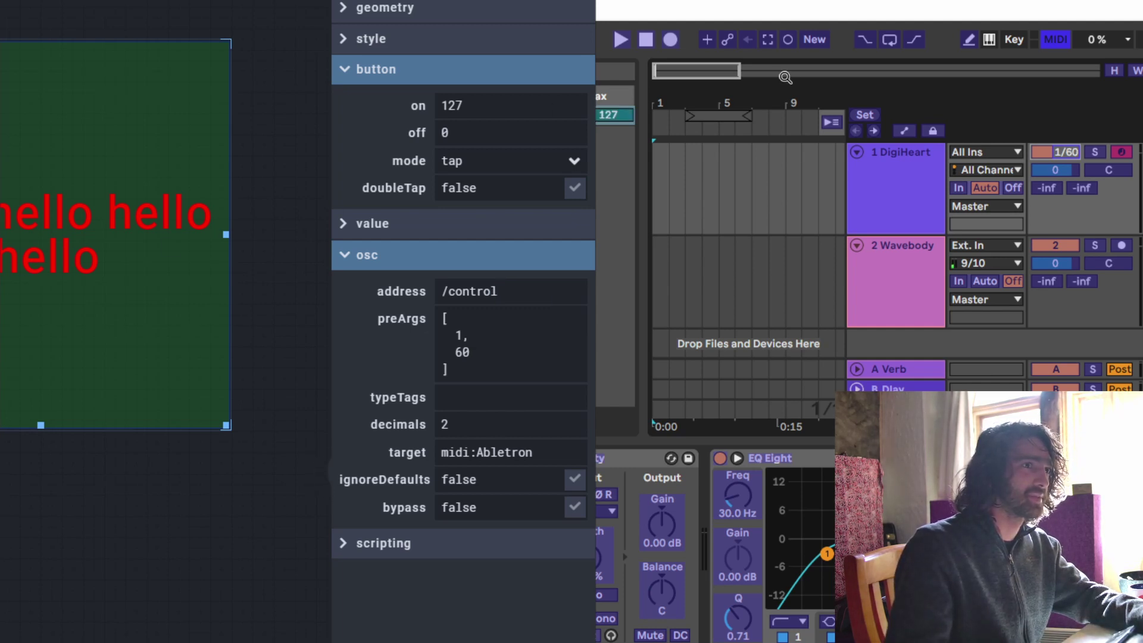
Switch to Ableton Live and set the minimum of the DigiHeart Speaker On mapping to 0.
left_click(1064, 156)
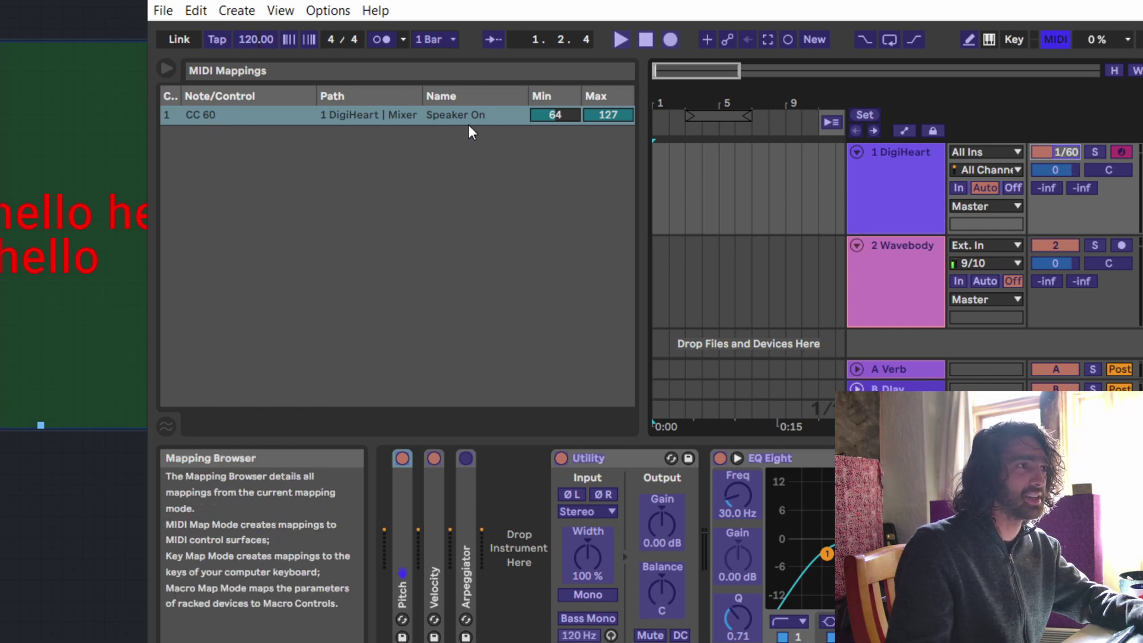
left_click(555, 116)
type("0")
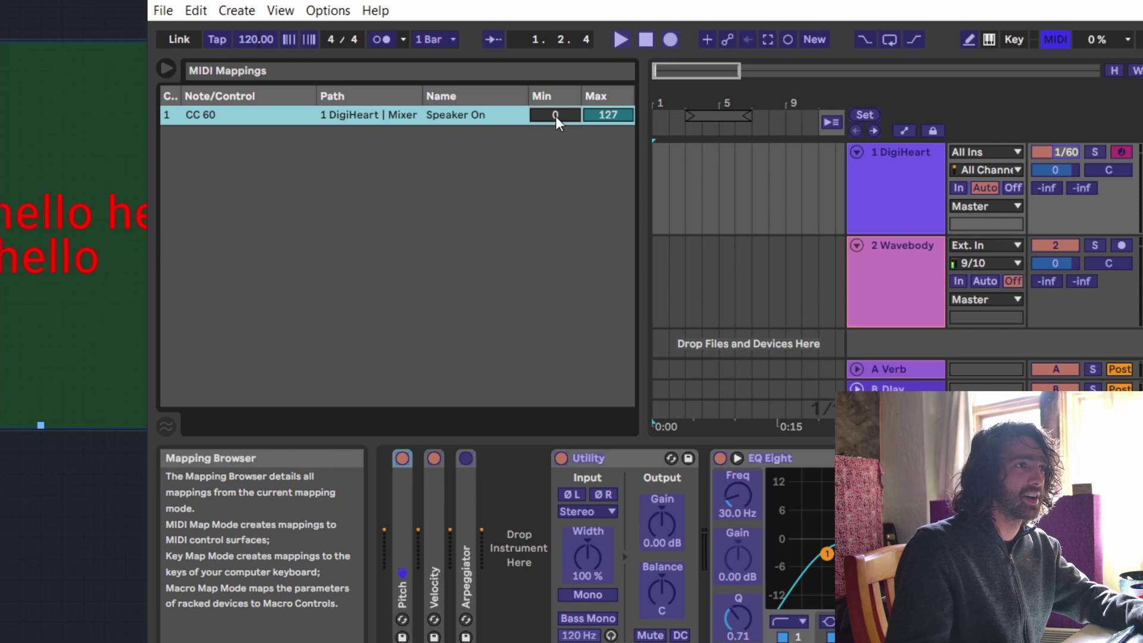
Leave MIDI mapping mode, test the button from Open Stage Control, and recheck the DigiHeart mapping in Ableton Live.
left_click(1055, 39)
left_click(71, 230)
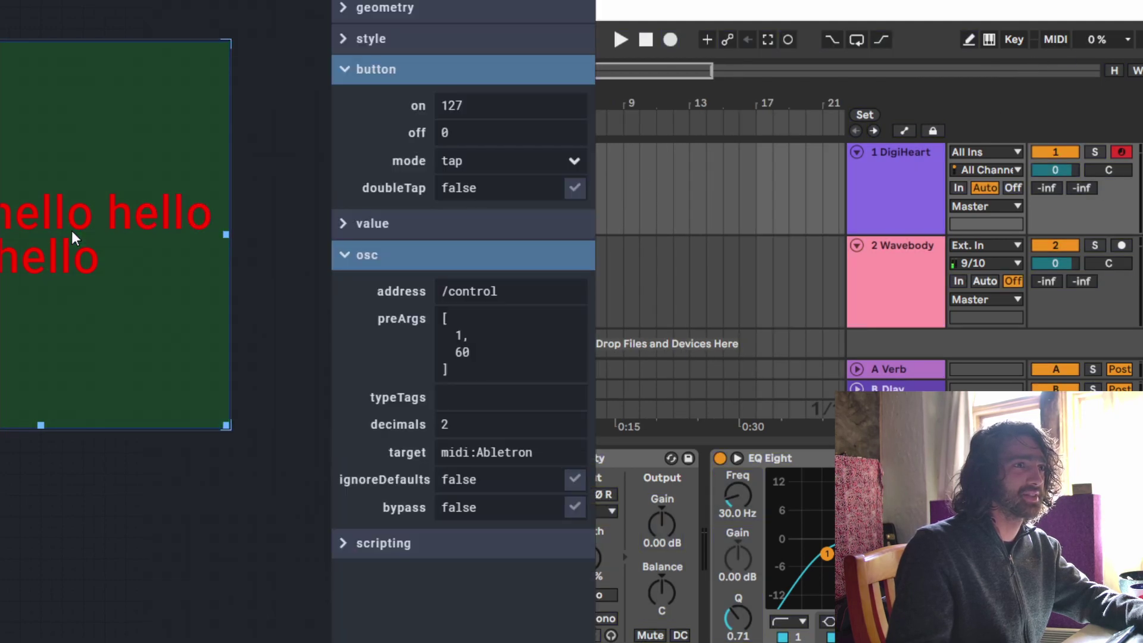
left_click(112, 230)
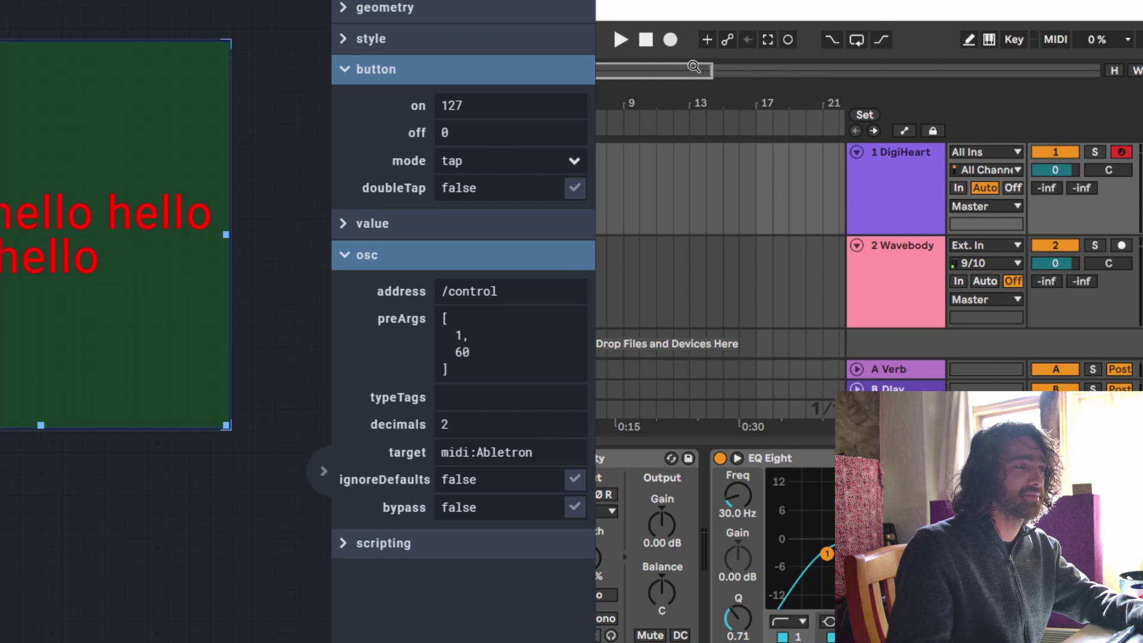
left_click(924, 4)
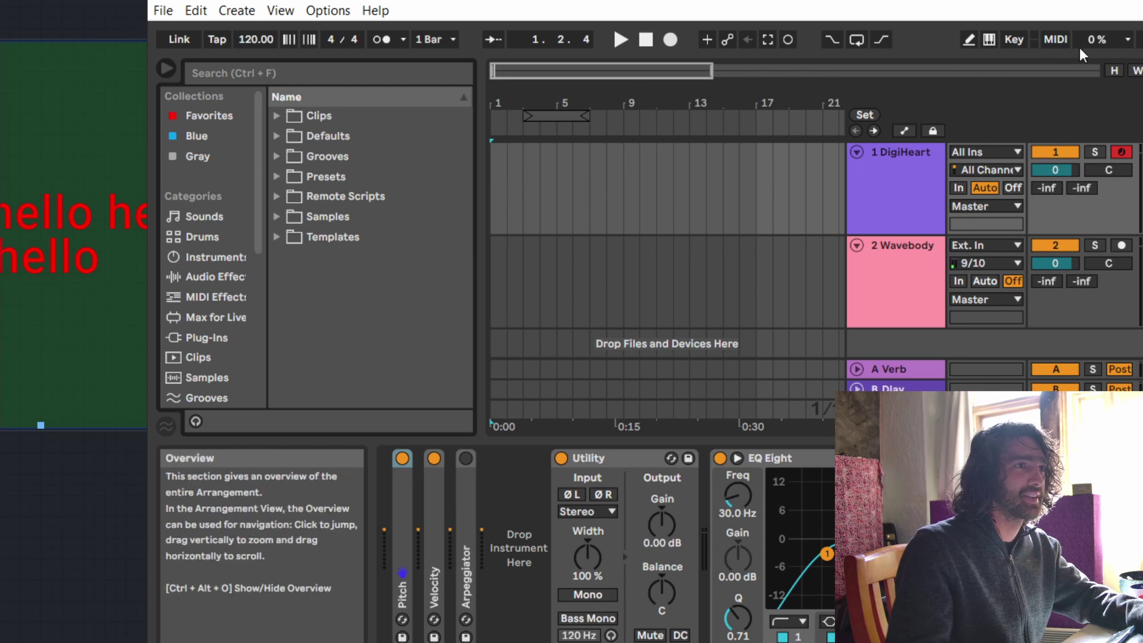
left_click(1057, 41)
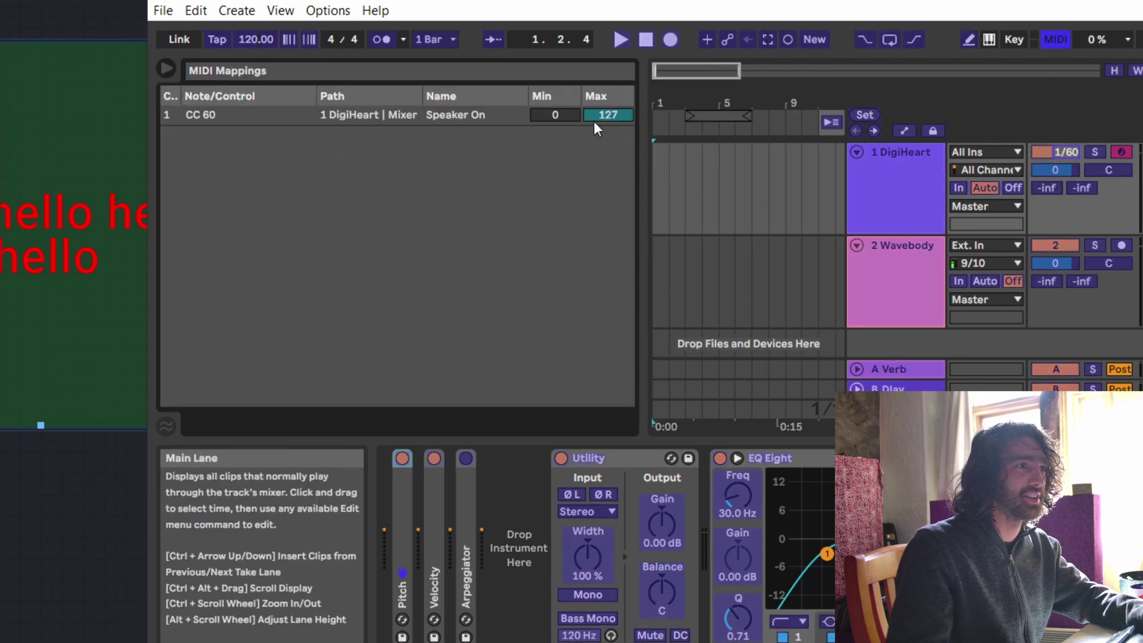
left_click(1054, 38)
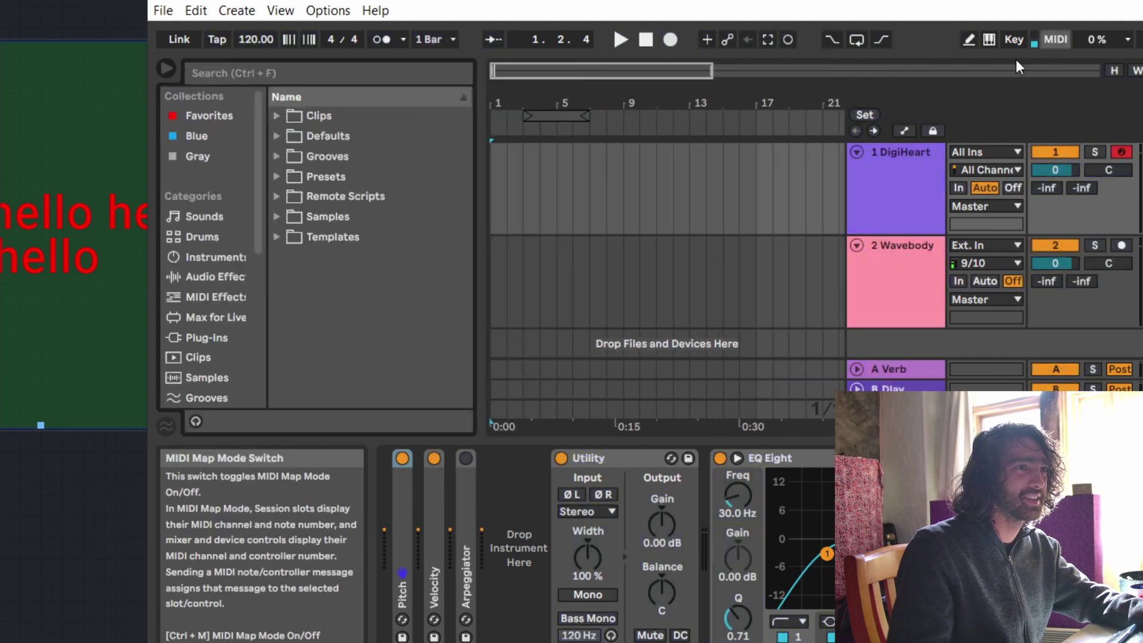
Switch to Open Stage Control and set the hello button's mode to toggle.
left_click(81, 492)
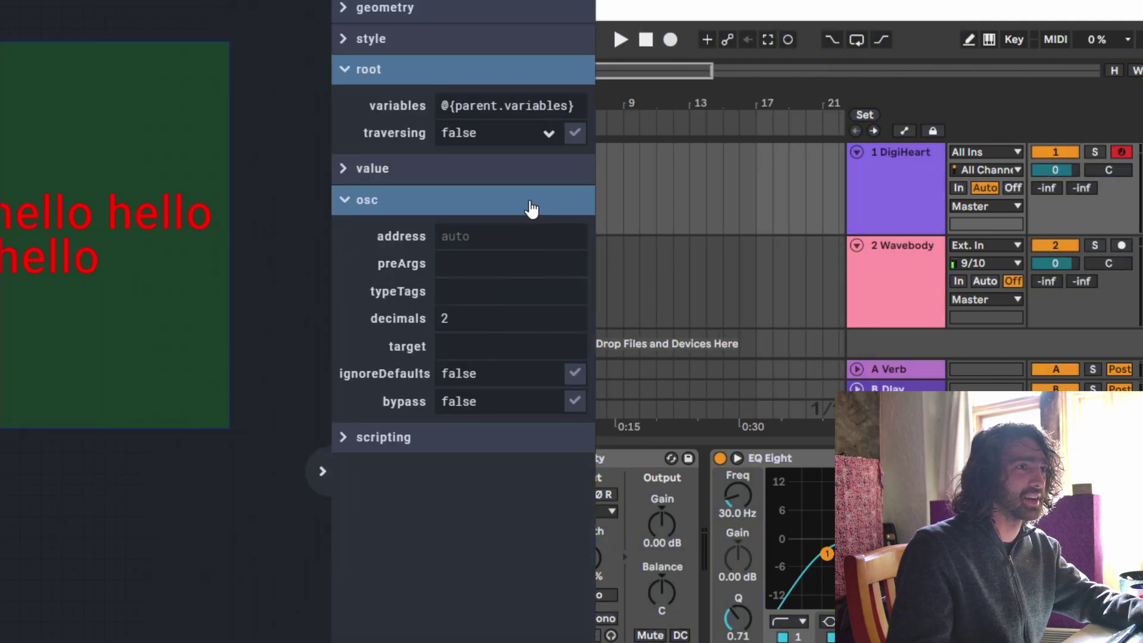
left_click(370, 171)
left_click(370, 169)
left_click(365, 43)
left_click(367, 40)
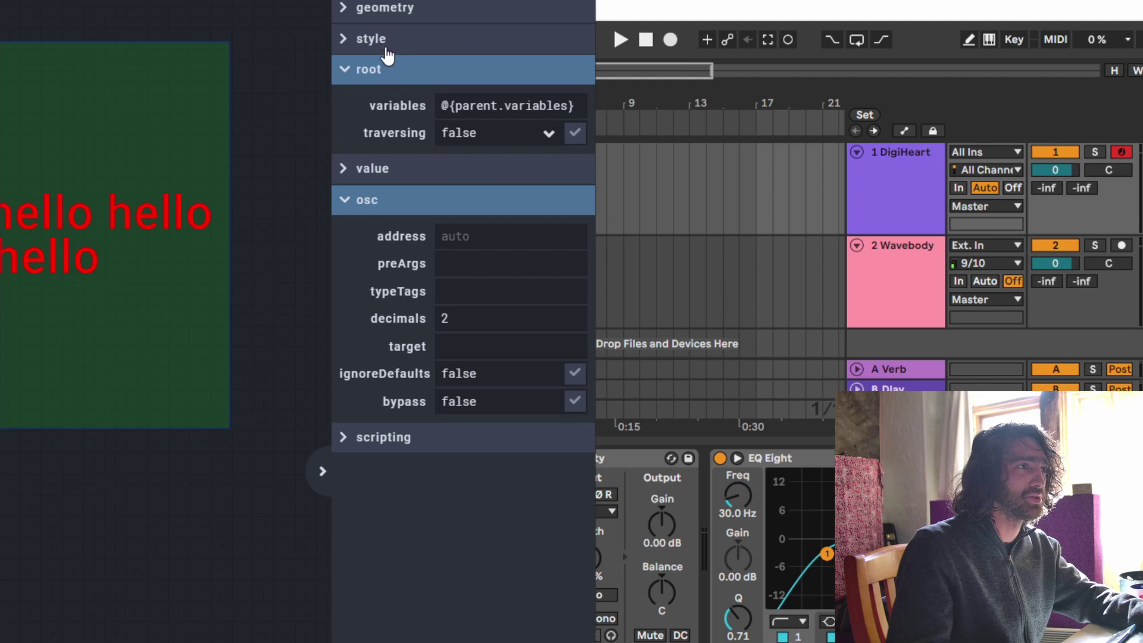
left_click(134, 188)
left_click(582, 172)
left_click(506, 181)
Toggle the button repeatedly to test its effect on the DigiHeart track activator in Ableton Live.
left_click(106, 250)
left_click(106, 237)
left_click(106, 237)
left_click(106, 237)
left_click(130, 255)
left_click(1001, 20)
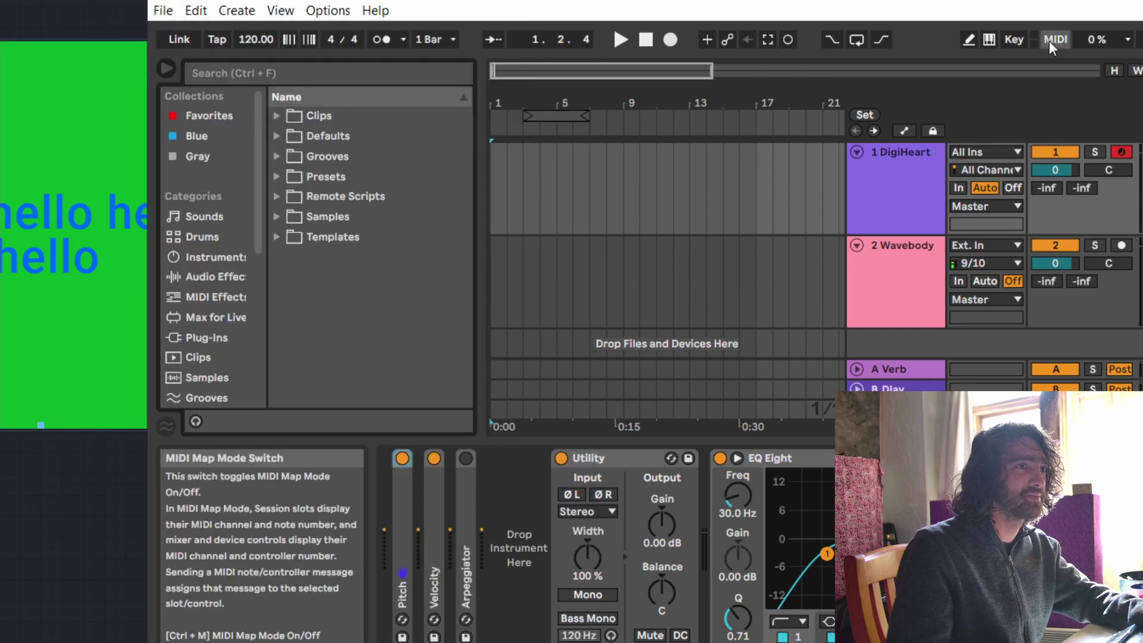
left_click(43, 341)
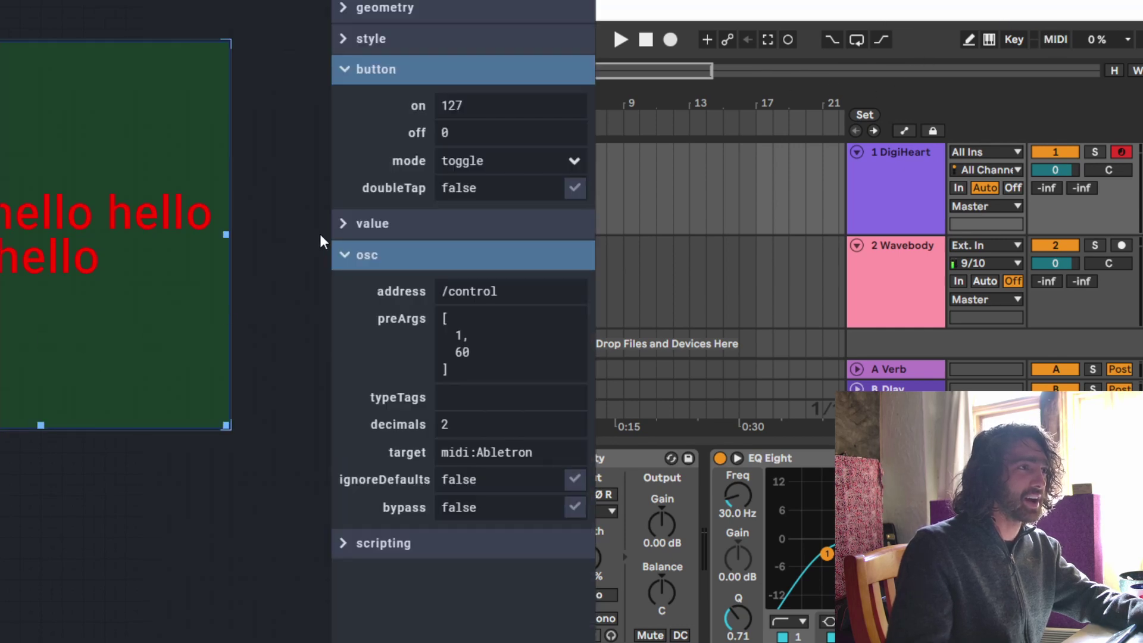
left_click(366, 225)
left_click(366, 224)
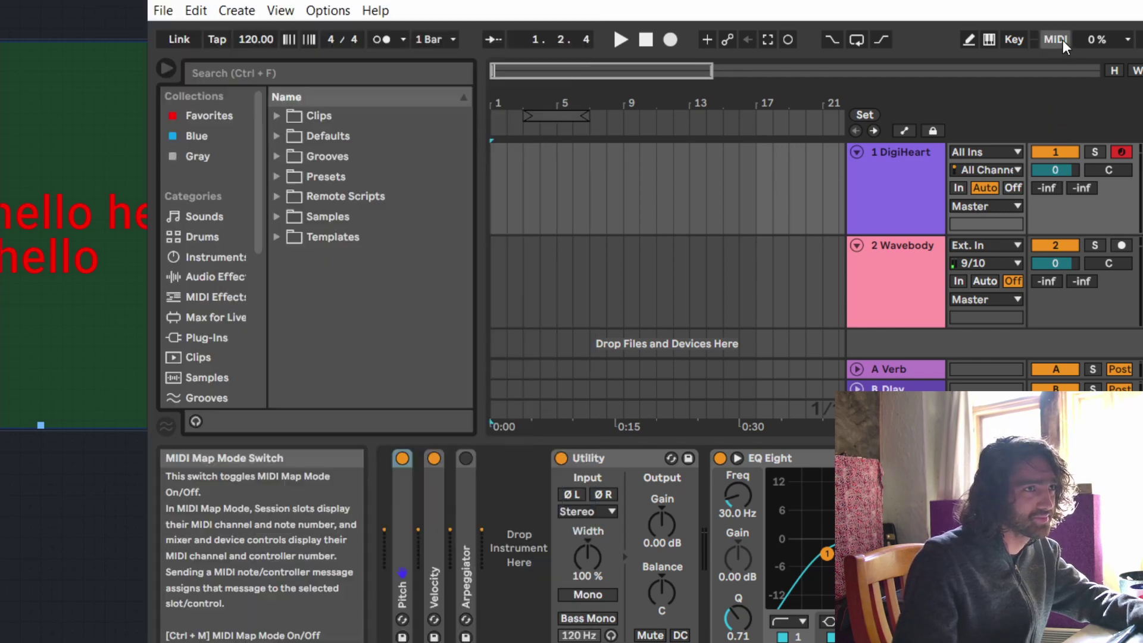
In Ableton Live's MIDI mapping mode, map the Wavebody track activator to the Open Stage Control button, and leave mapping mode.
left_click(1056, 40)
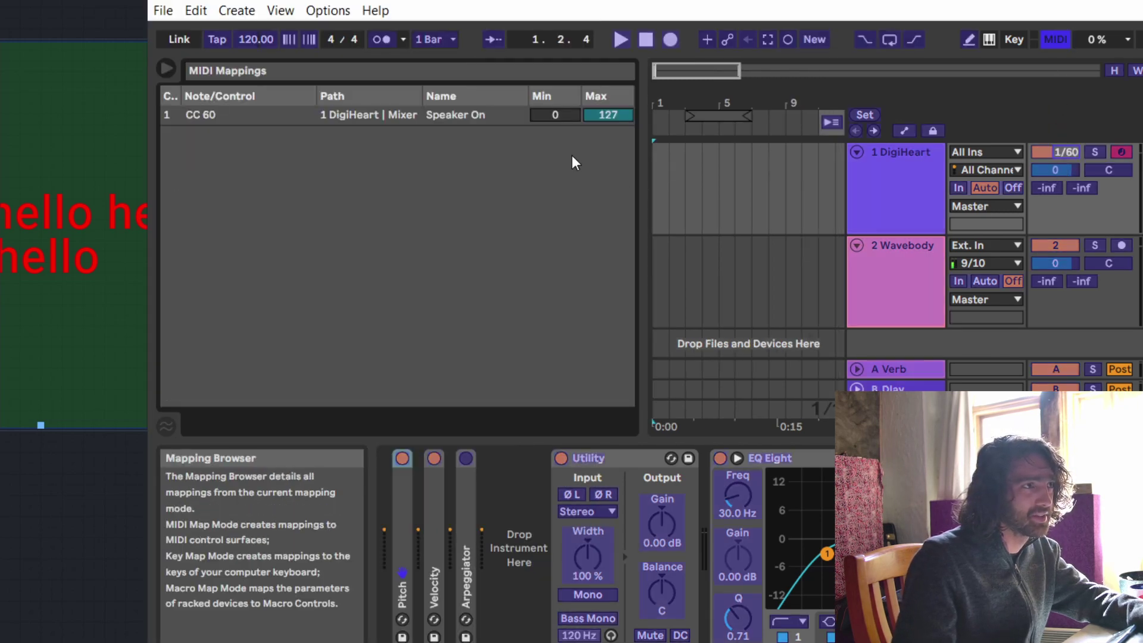
left_click(1055, 245)
left_click(43, 220)
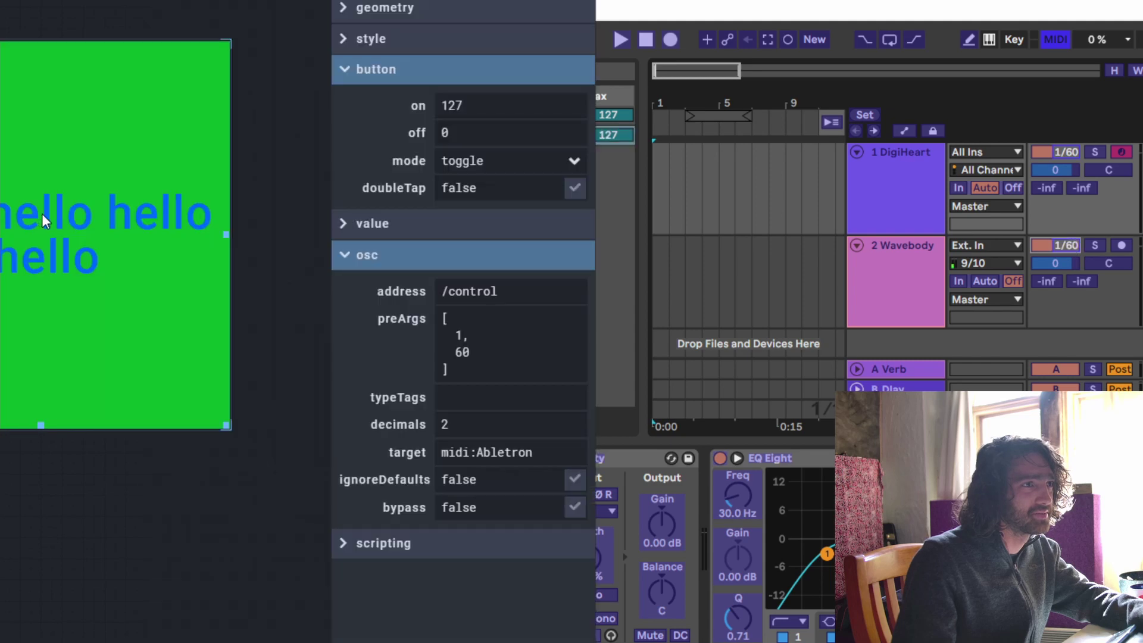
left_click(1055, 39)
Toggle the Open Stage Control button repeatedly to compare how the DigiHeart and Wavebody track activators respond.
left_click(42, 220)
left_click(43, 221)
left_click(43, 221)
left_click(42, 220)
left_click(43, 221)
left_click(43, 220)
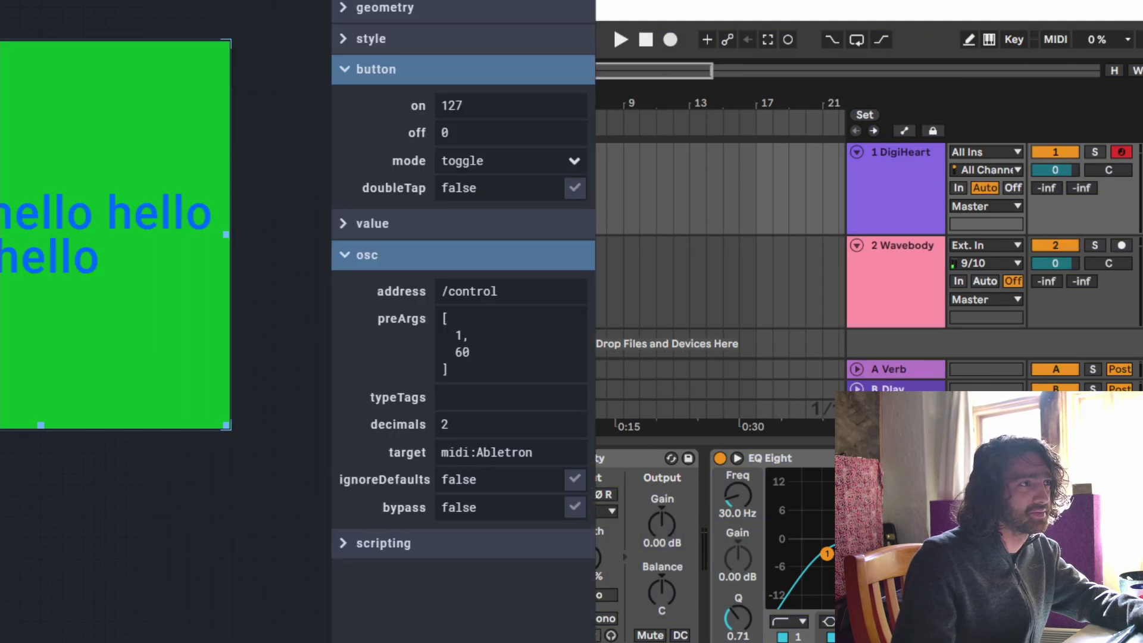
left_click(42, 220)
left_click(43, 221)
left_click(43, 221)
left_click(43, 220)
left_click(42, 220)
left_click(22, 292)
left_click(22, 291)
left_click(23, 291)
left_click(24, 291)
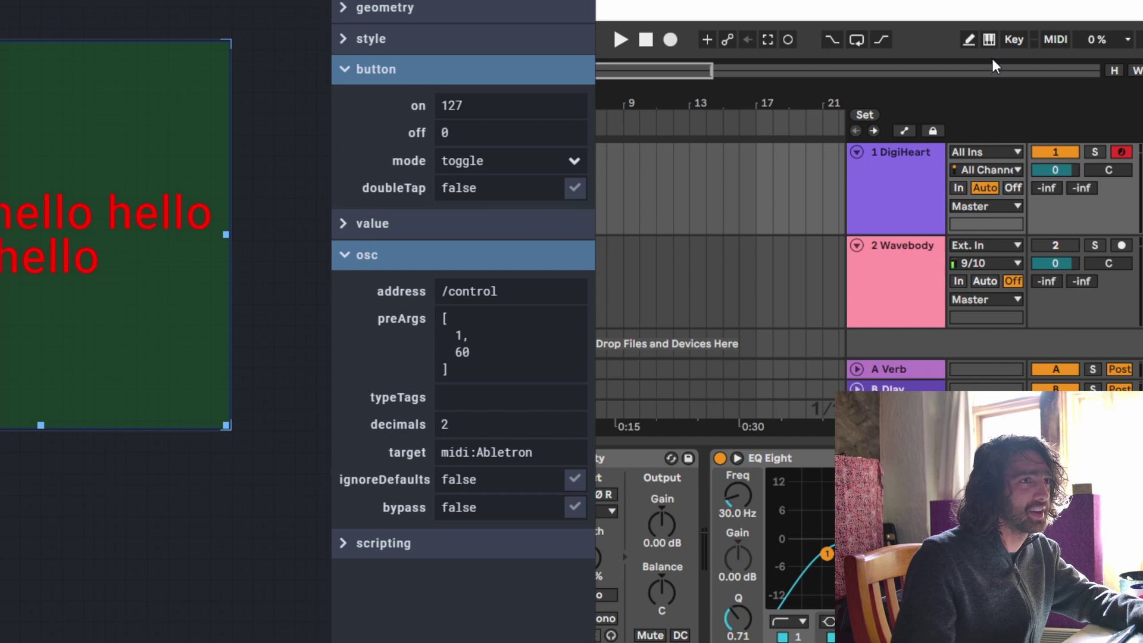
Raise the minimum of the DigiHeart Speaker On mapping to 61 in Ableton Live, send a button toggle, and leave mapping mode.
left_click(1046, 38)
left_click_drag(569, 112, 570, 90)
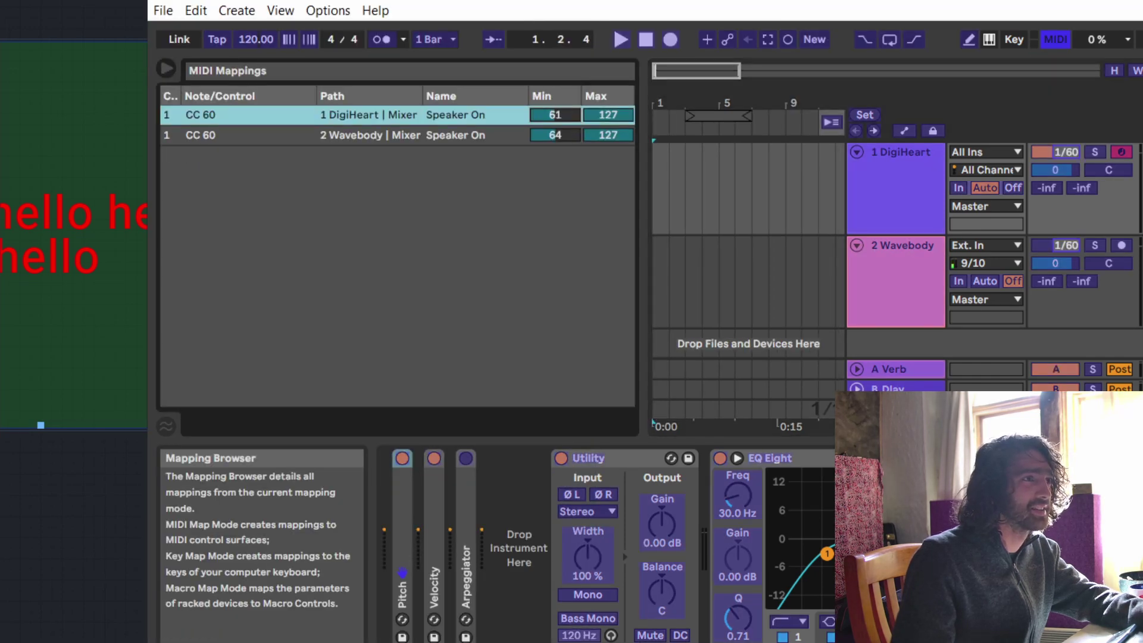
left_click(78, 238)
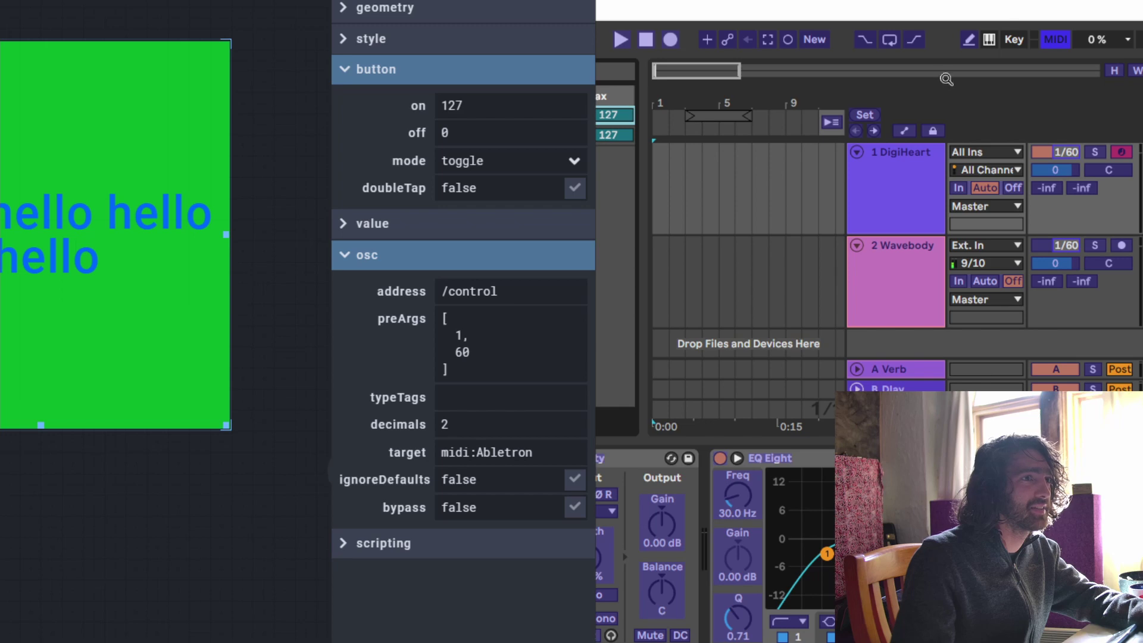
left_click(1056, 39)
Toggle the button repeatedly to check whether both track activators switch together with the new mapping minimum.
left_click(9, 276)
left_click(8, 276)
left_click(9, 276)
left_click(9, 276)
left_click(9, 277)
left_click(8, 272)
left_click(8, 273)
left_click(4, 267)
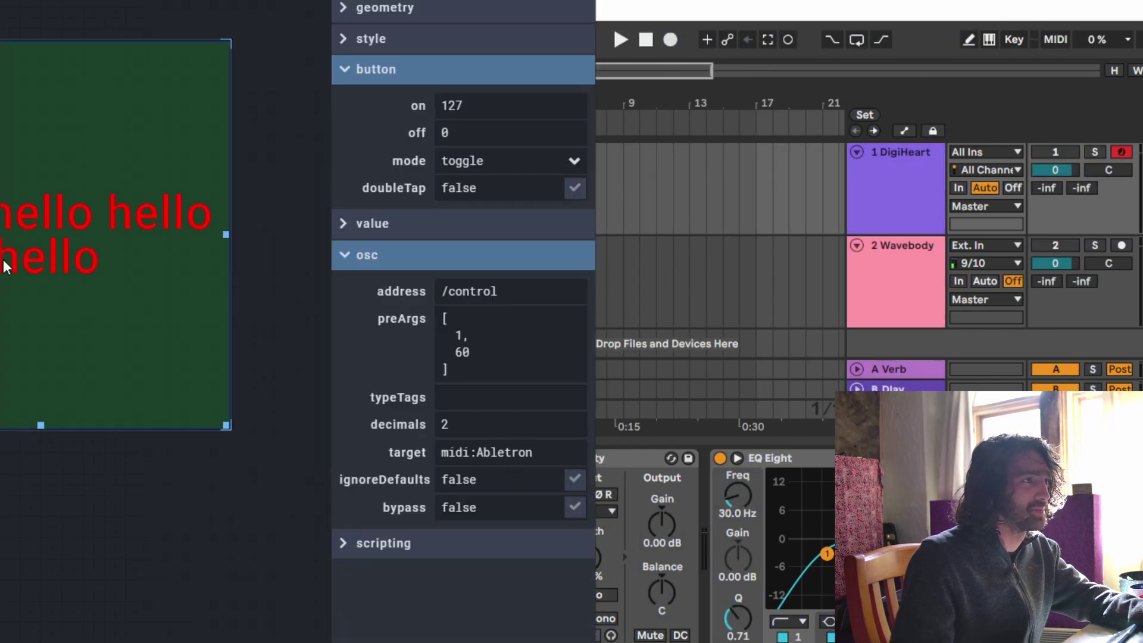
left_click(30, 244)
left_click(30, 245)
left_click(30, 244)
left_click(30, 244)
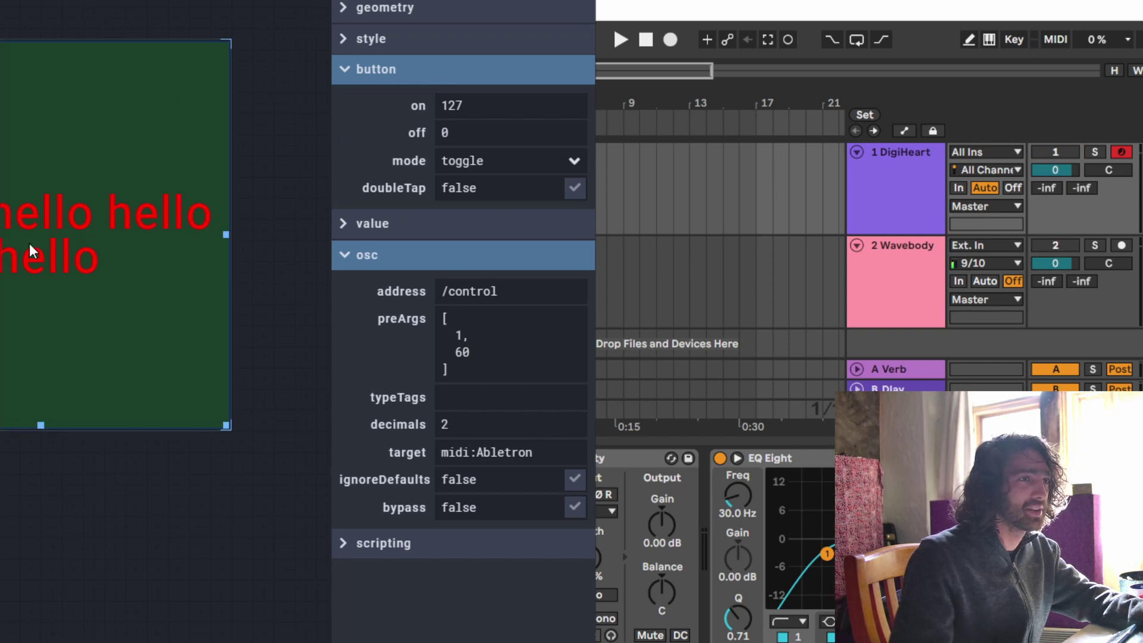
left_click(30, 249)
left_click(30, 244)
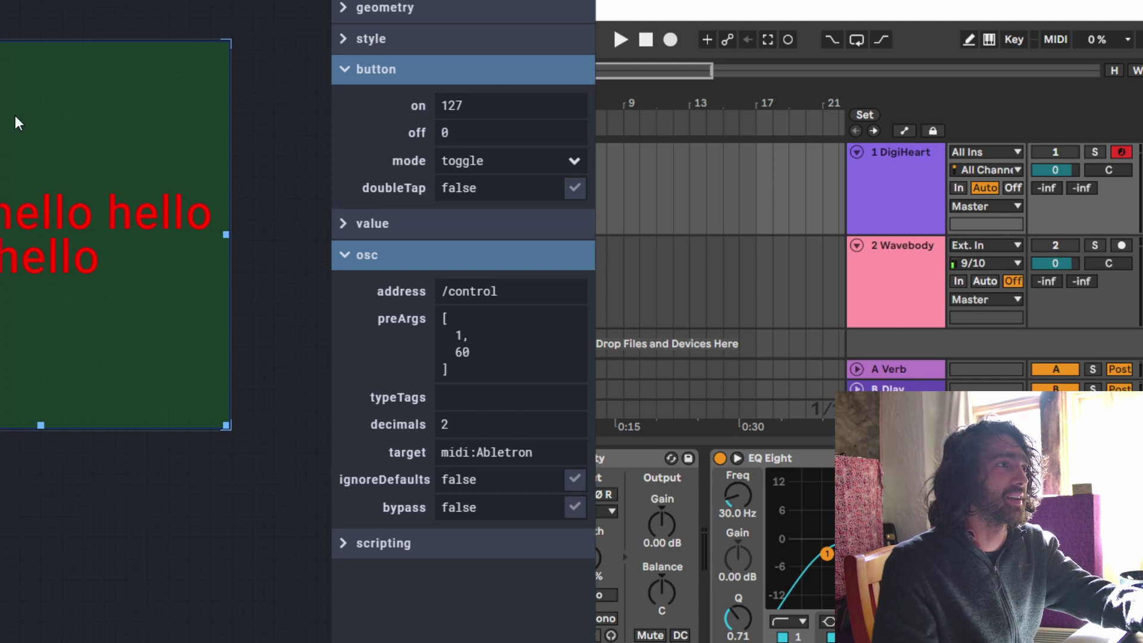
Delete the hello button from the Open Stage Control canvas and add a fader widget.
key("Delete")
right_click(66, 150)
mouse_move(105, 172)
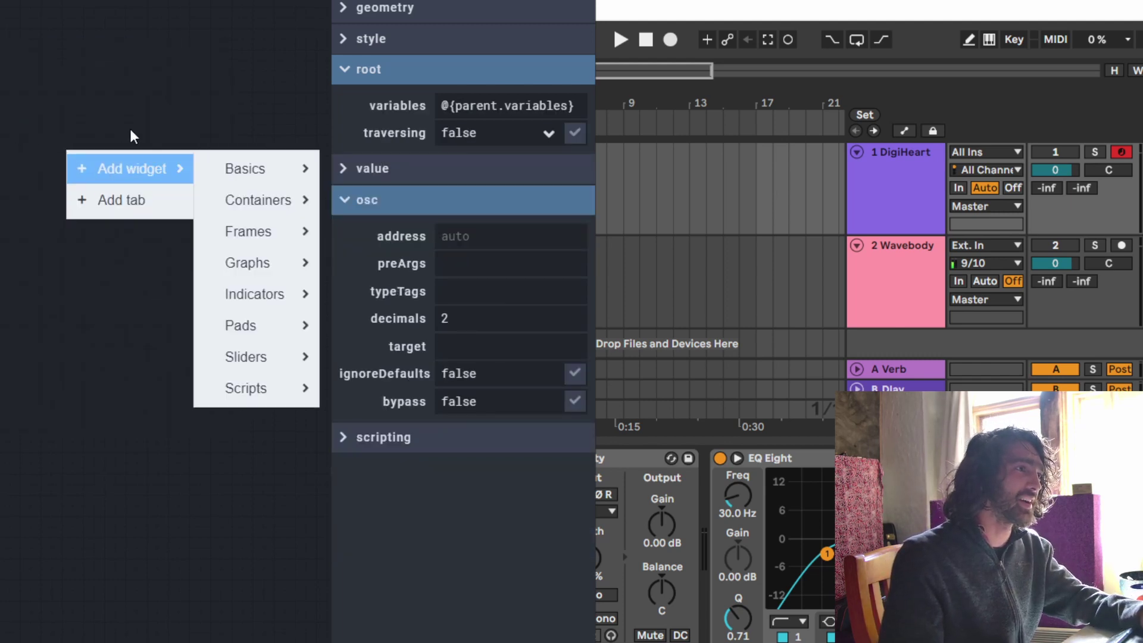
mouse_move(257, 369)
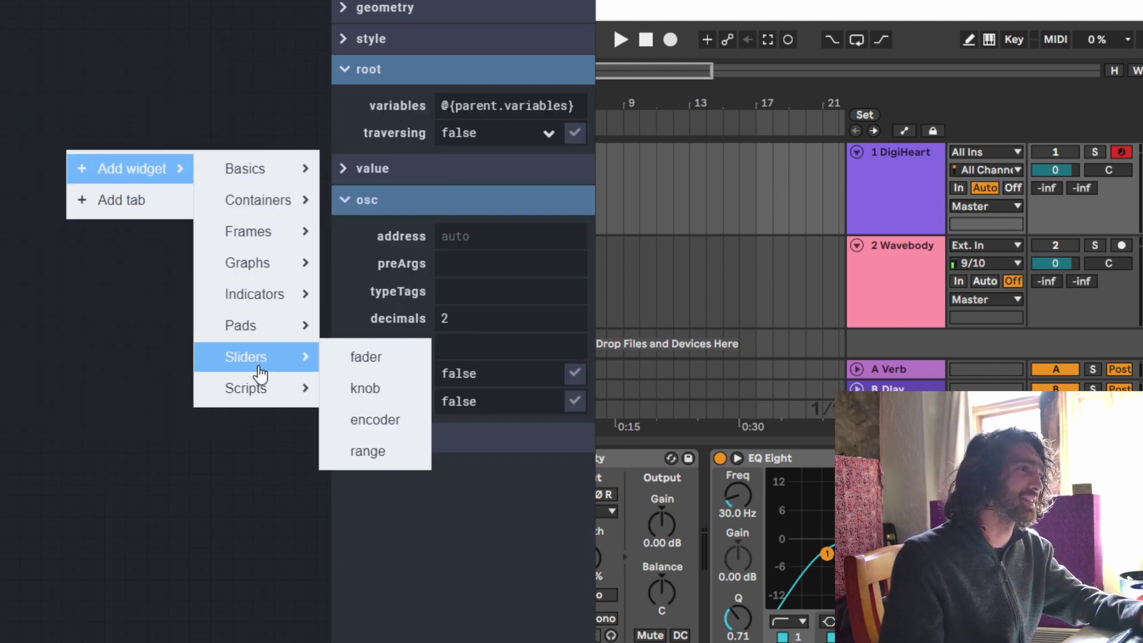
left_click(377, 364)
Enlarge the fader to about 120 wide by 390 high and place it at about left 1510, top 150.
left_click_drag(71, 153, 84, 15)
left_click_drag(130, 193, 205, 394)
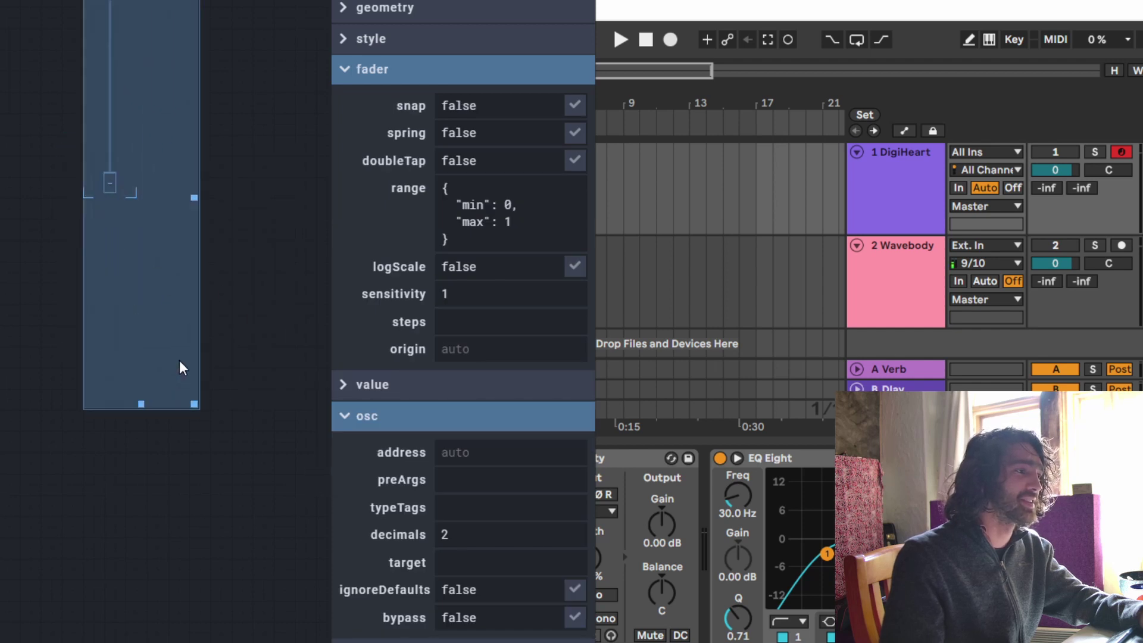
left_click_drag(99, 2, 113, 170)
left_click_drag(120, 213, 110, 119)
left_click(350, 9)
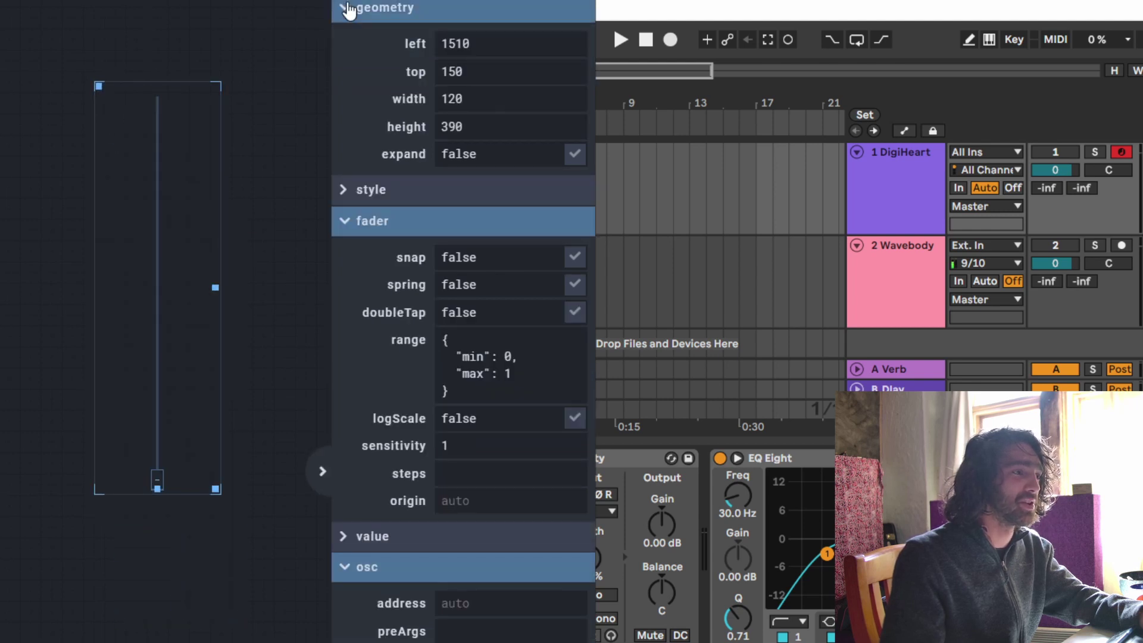
left_click(350, 9)
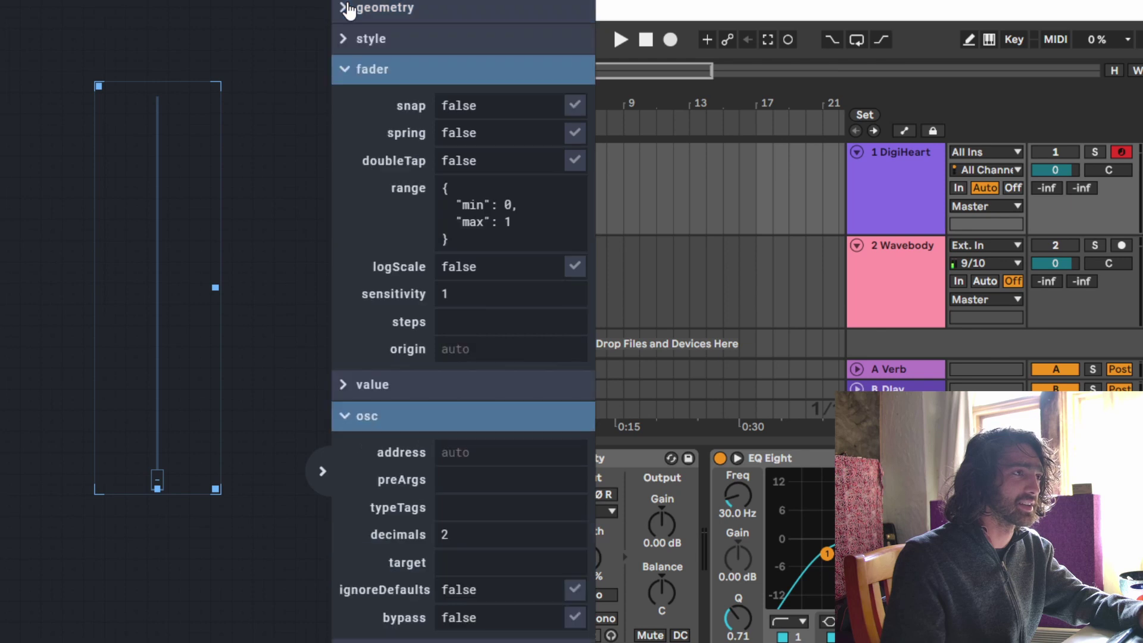
Set the fader's knob size to 50 in its style properties.
left_click(345, 41)
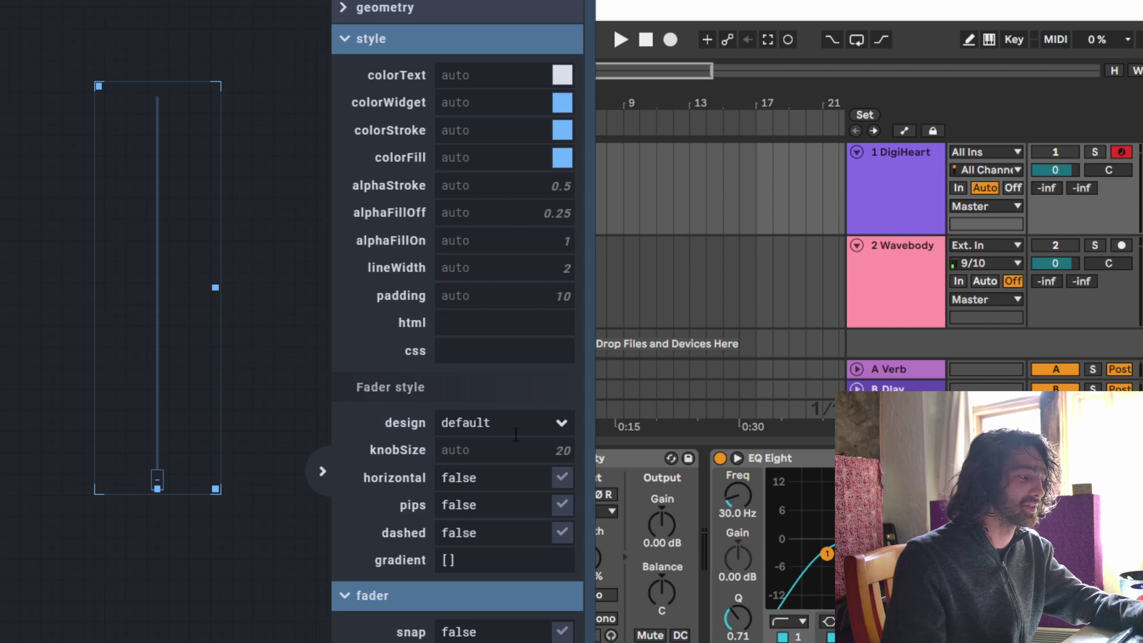
type("50")
key("Return")
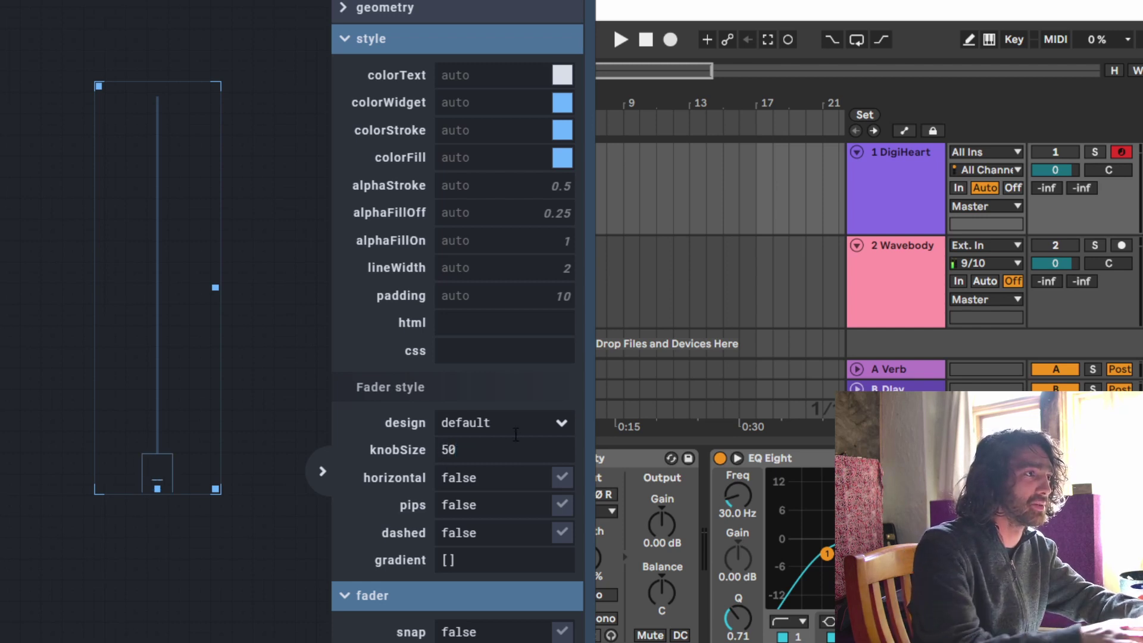
Try a horizontal orientation for the fader and reshape it into a wider, shorter frame.
left_click(569, 488)
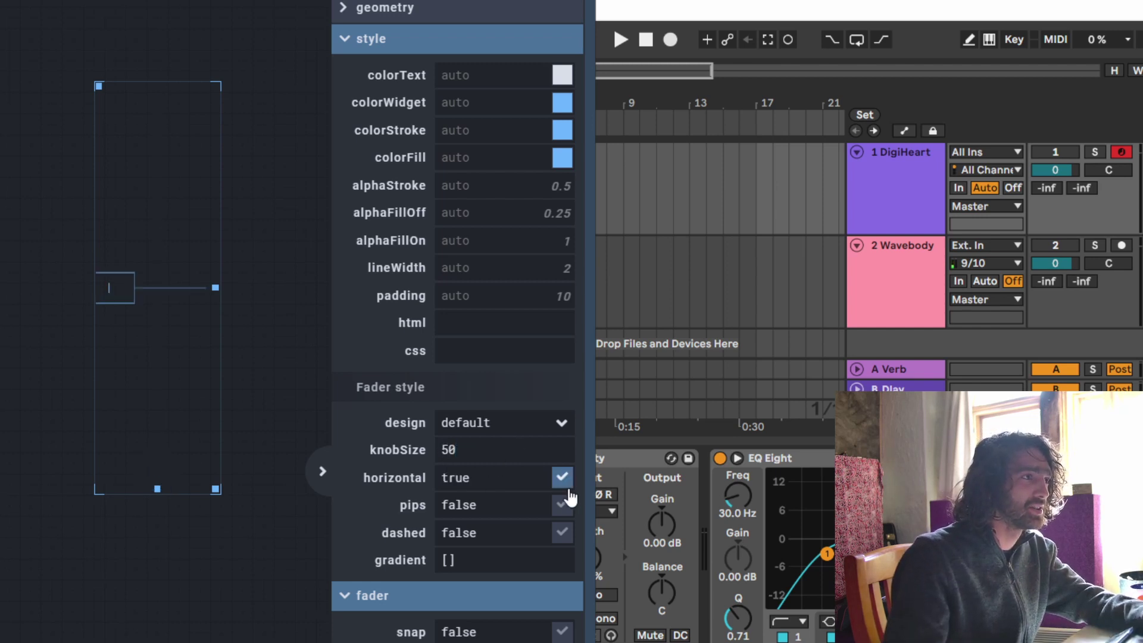
left_click_drag(215, 288, 321, 287)
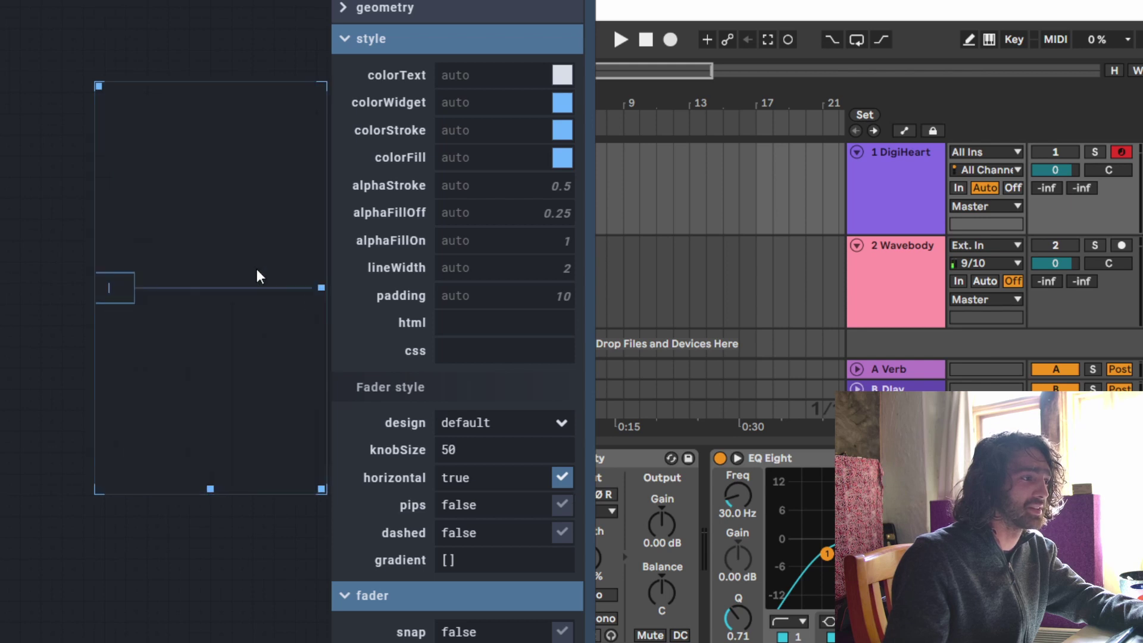
left_click_drag(93, 88, 20, 87)
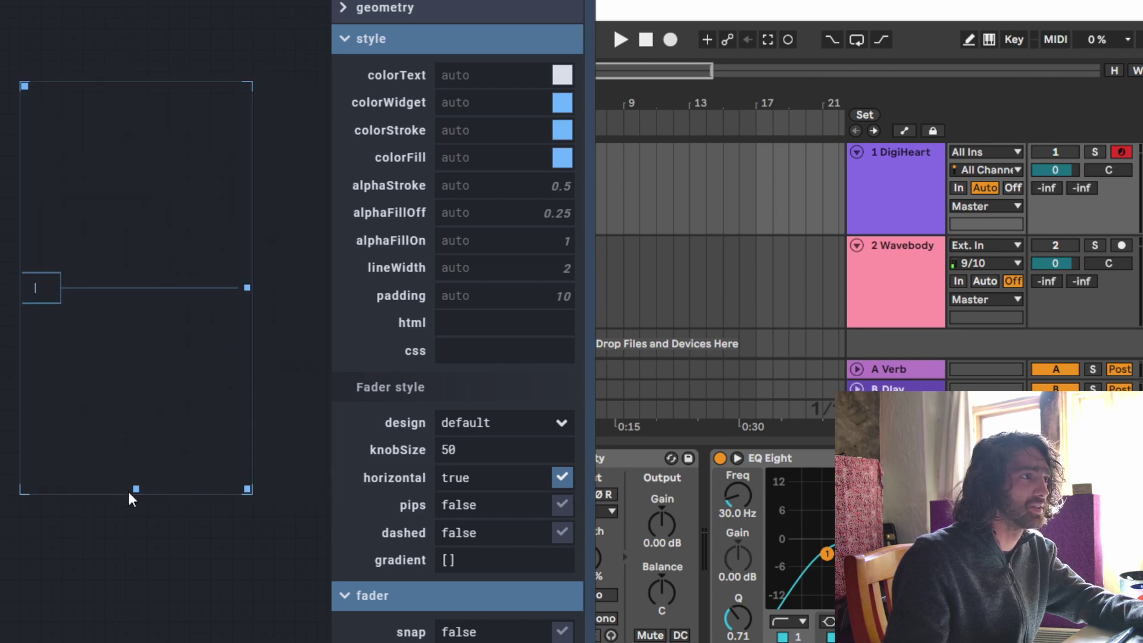
left_click_drag(137, 488, 136, 340)
left_click_drag(31, 85, 13, 311)
left_click(87, 495)
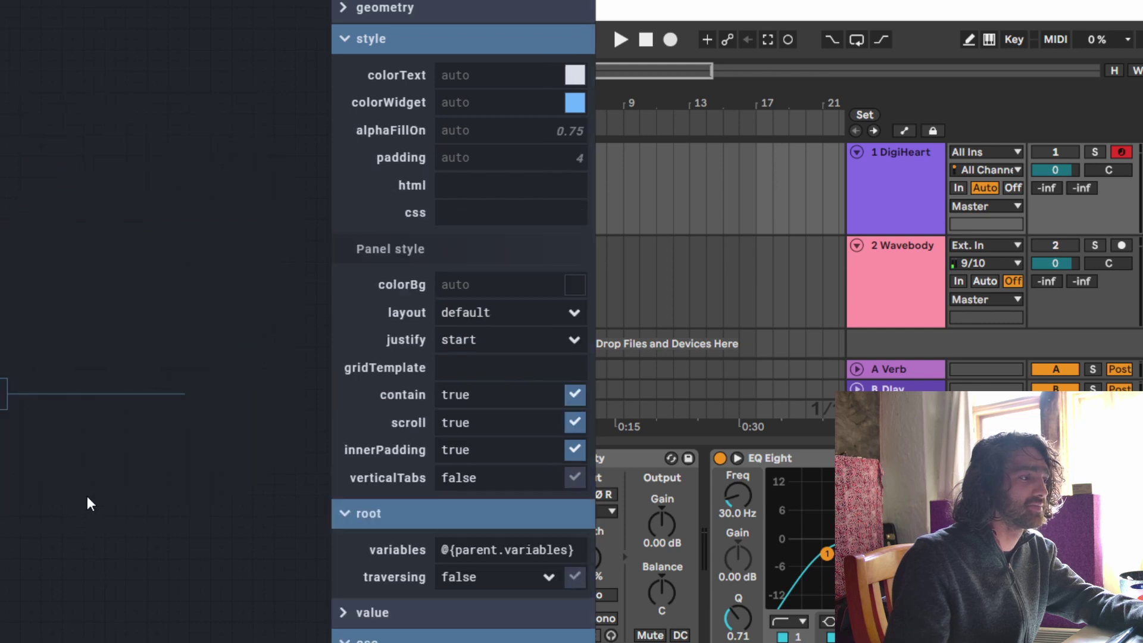
left_click(81, 397)
Return the fader to vertical orientation, reposition it, and resize it into a taller frame.
left_click(563, 477)
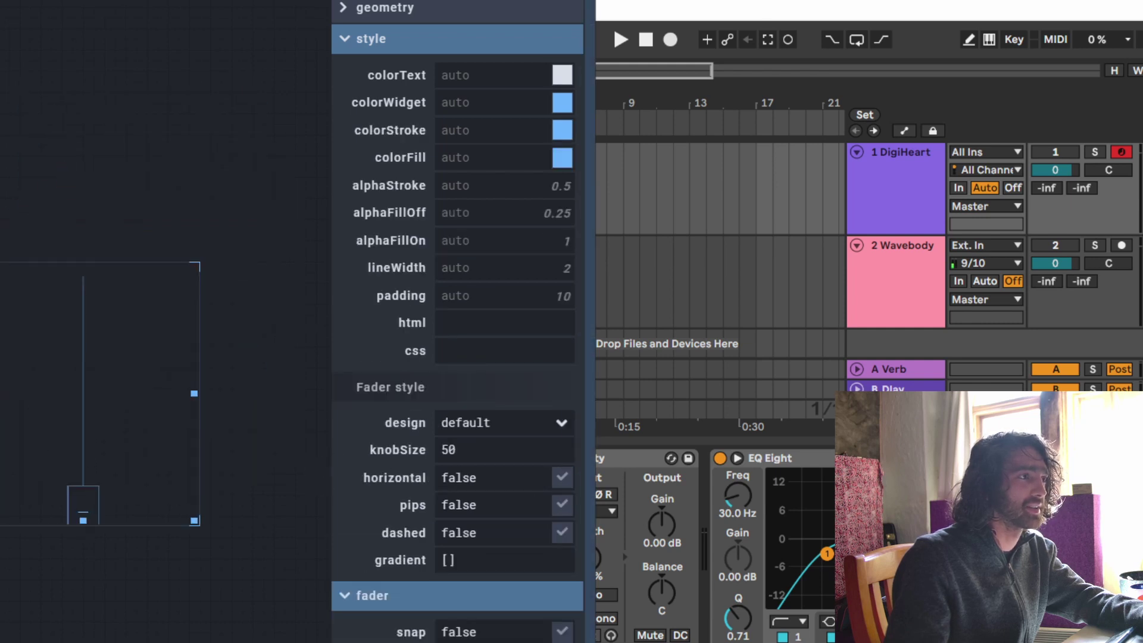
left_click_drag(2, 266, 77, 96)
left_click_drag(301, 353, 250, 481)
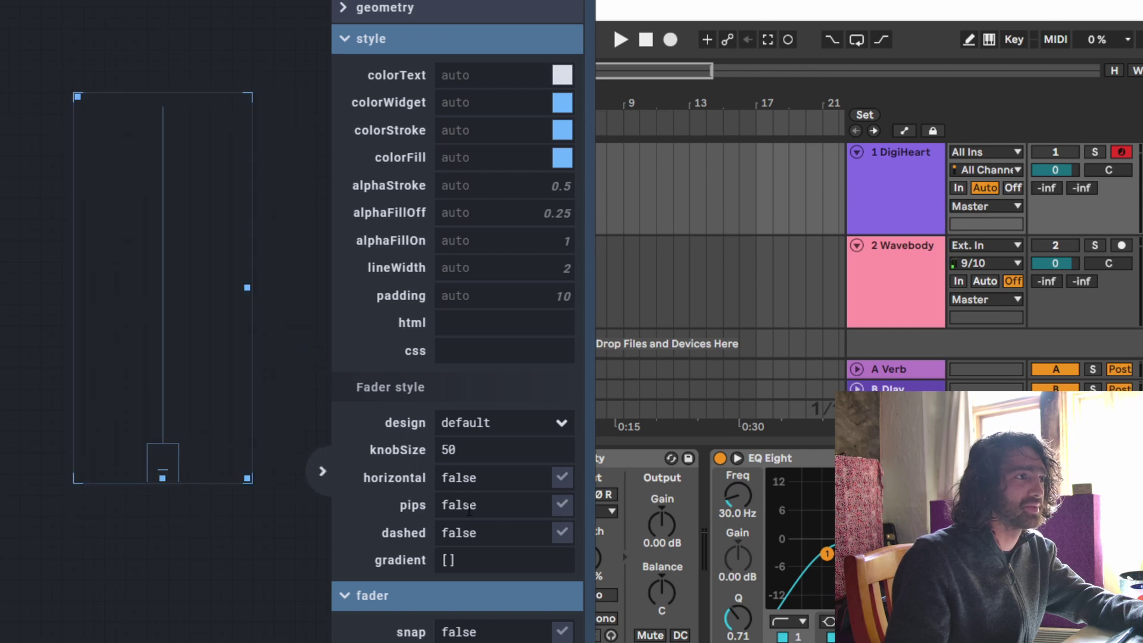
Preview the fader with pips, turn the pips off, and enable the dashed style.
left_click(564, 507)
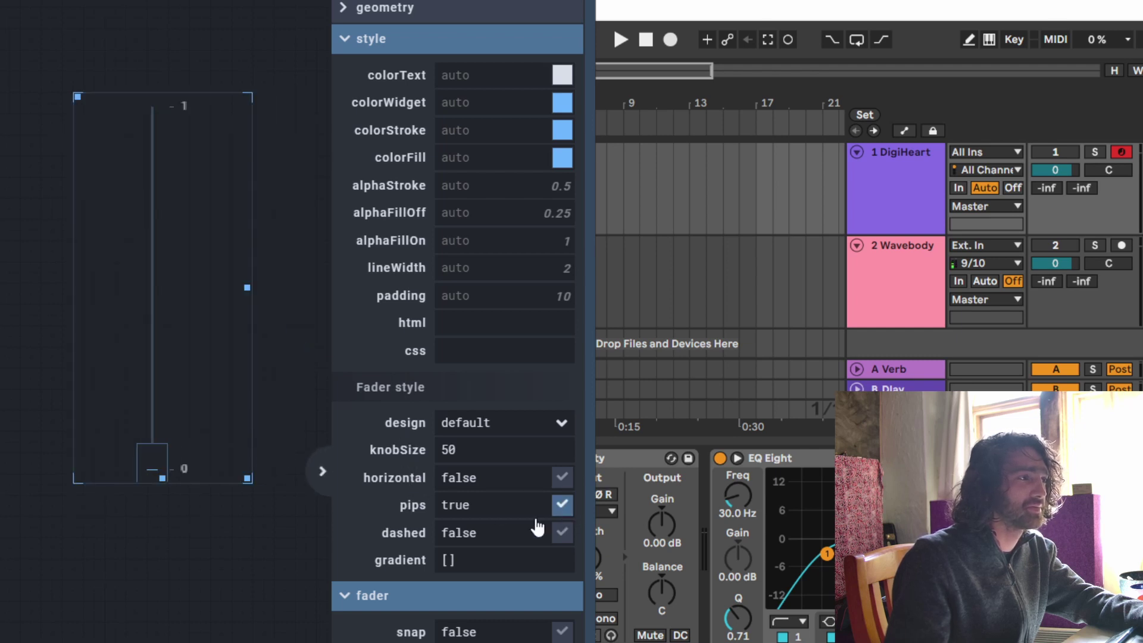
left_click_drag(149, 396, 157, 516)
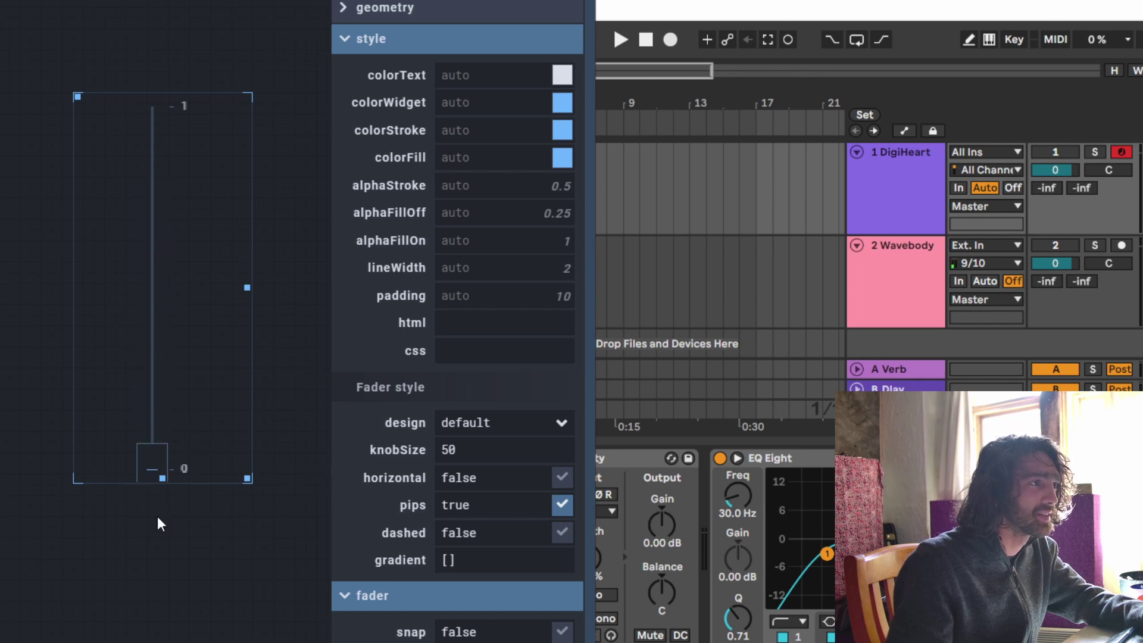
left_click(561, 513)
left_click(561, 534)
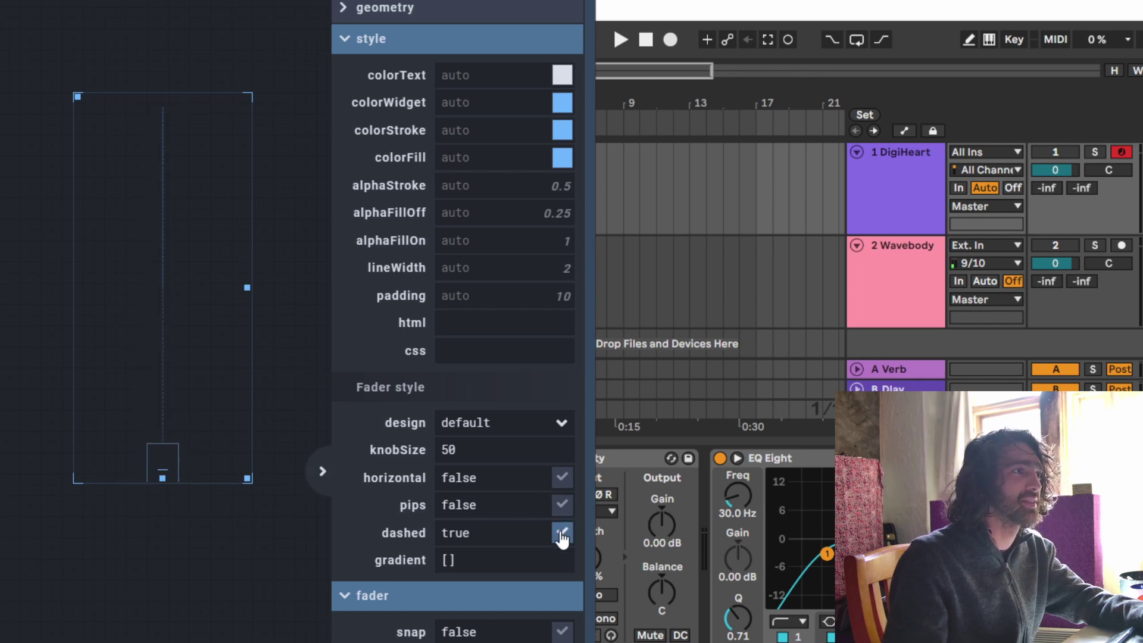
Turn off the dashed style and preview the fader's compact and round designs.
left_click(561, 534)
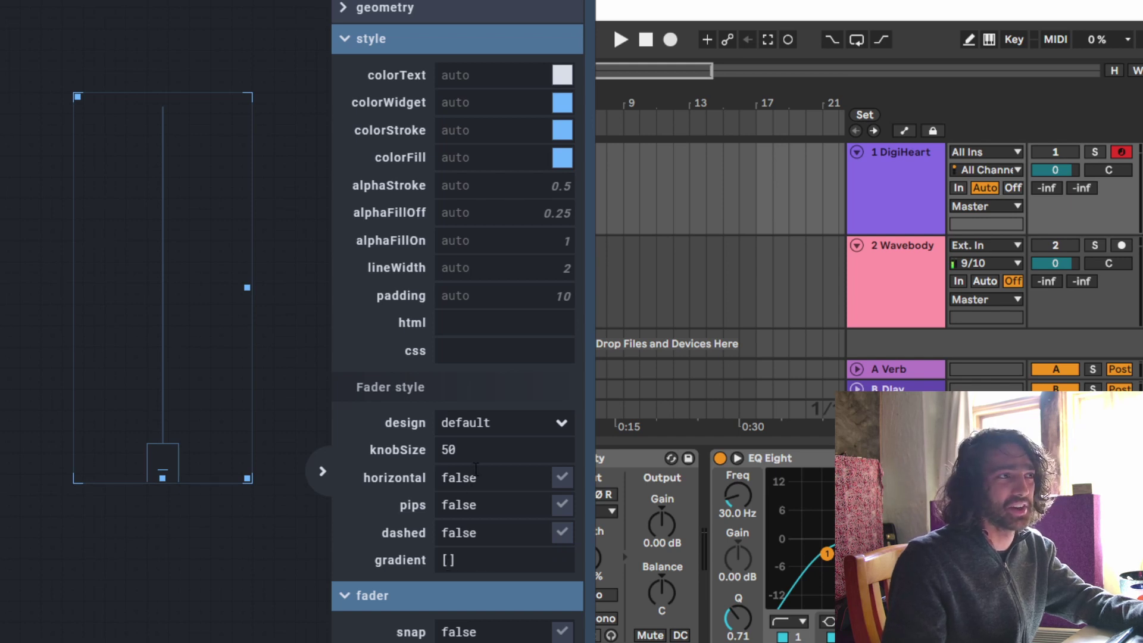
left_click(542, 429)
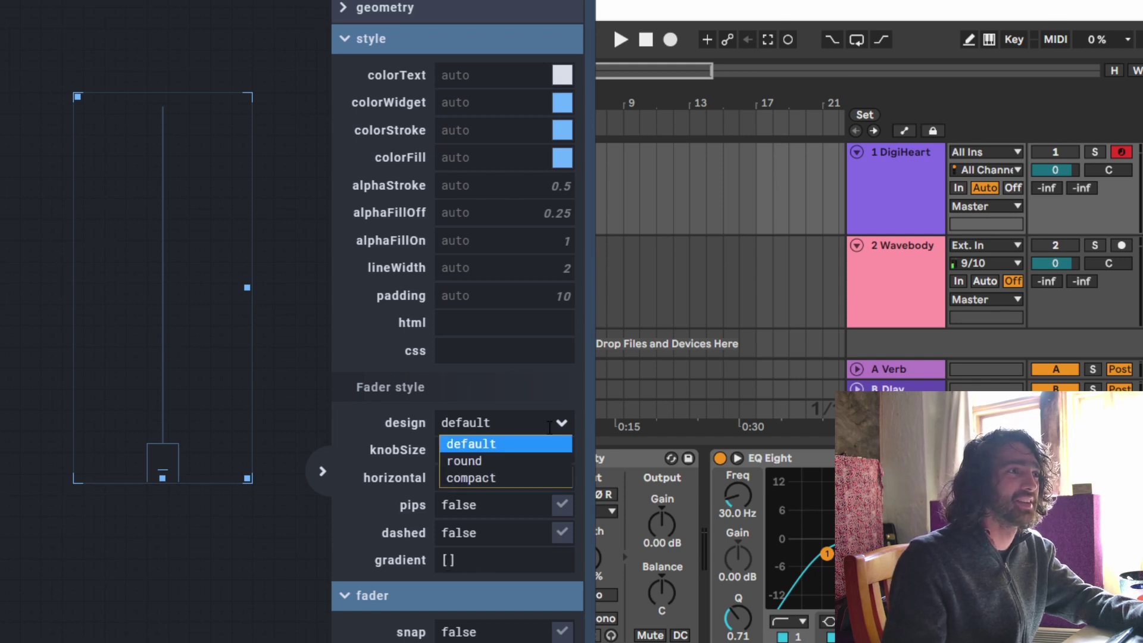
left_click(533, 475)
left_click_drag(159, 355, 183, 532)
left_click(561, 424)
left_click(515, 459)
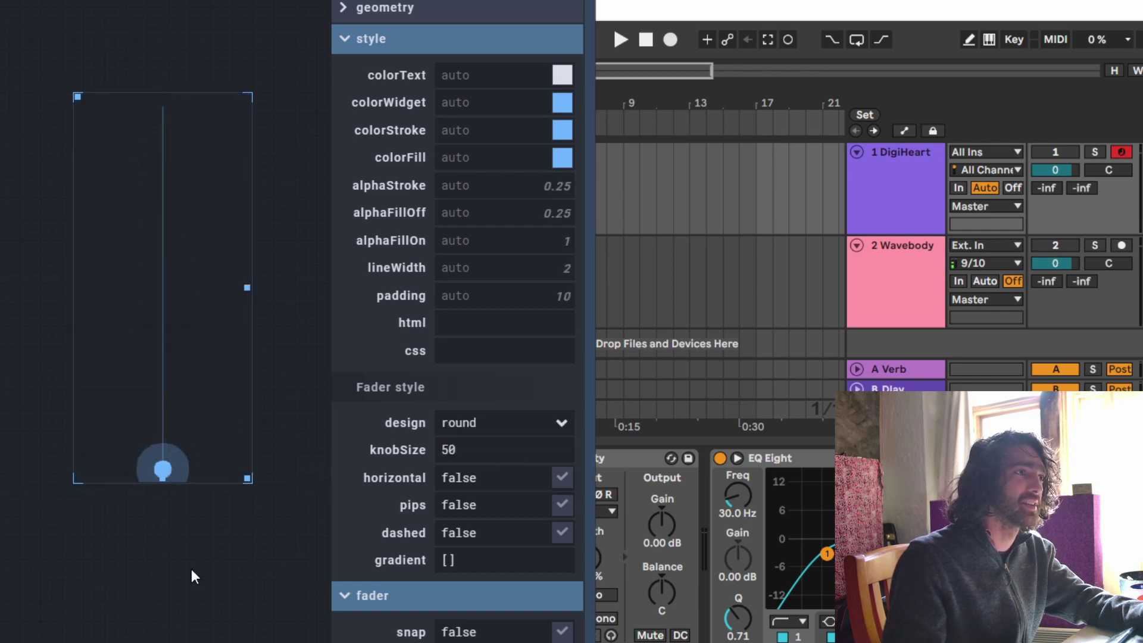
Try the fader in the compact design and again in the default design, moving its knob in each.
left_click(550, 420)
left_click(484, 476)
left_click_drag(249, 391, 438, 416)
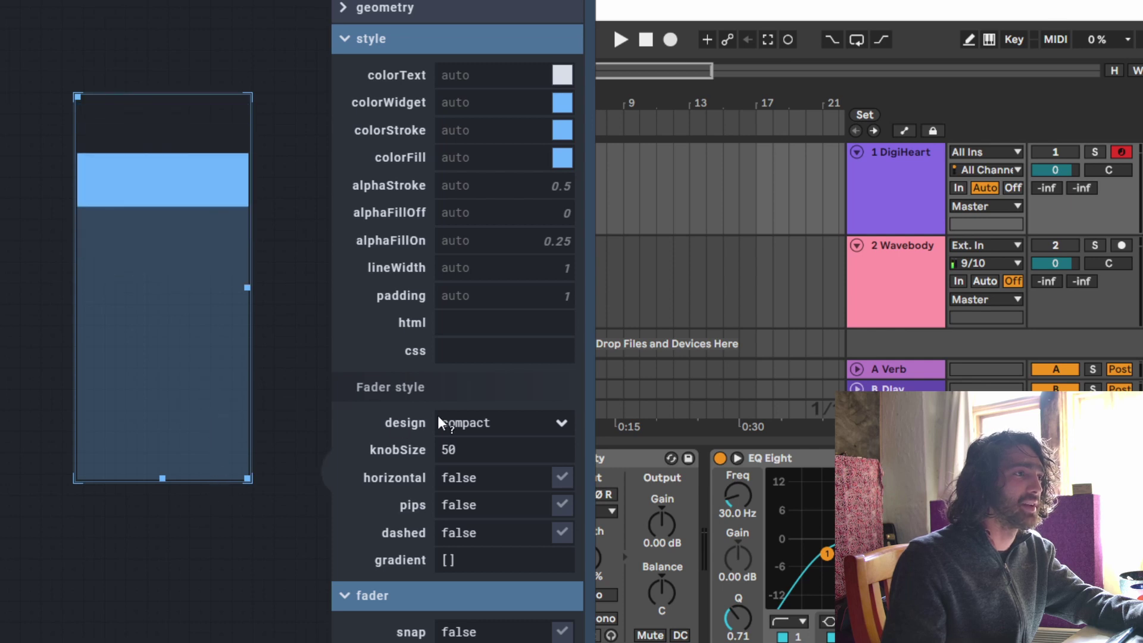
left_click(556, 424)
left_click(541, 444)
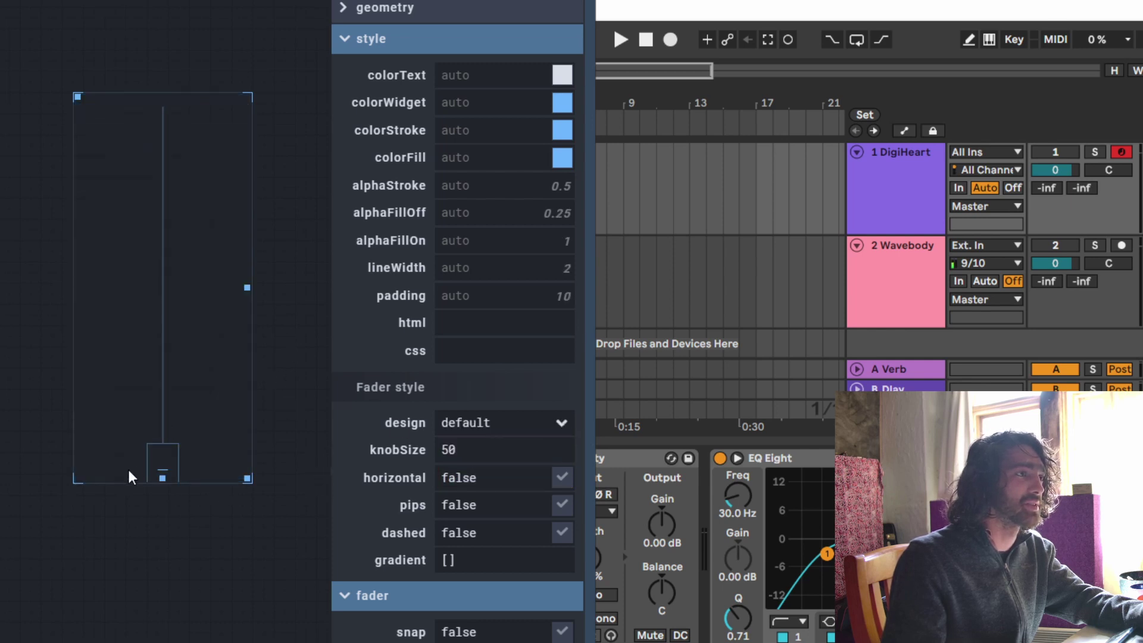
left_click_drag(219, 396, 246, 433)
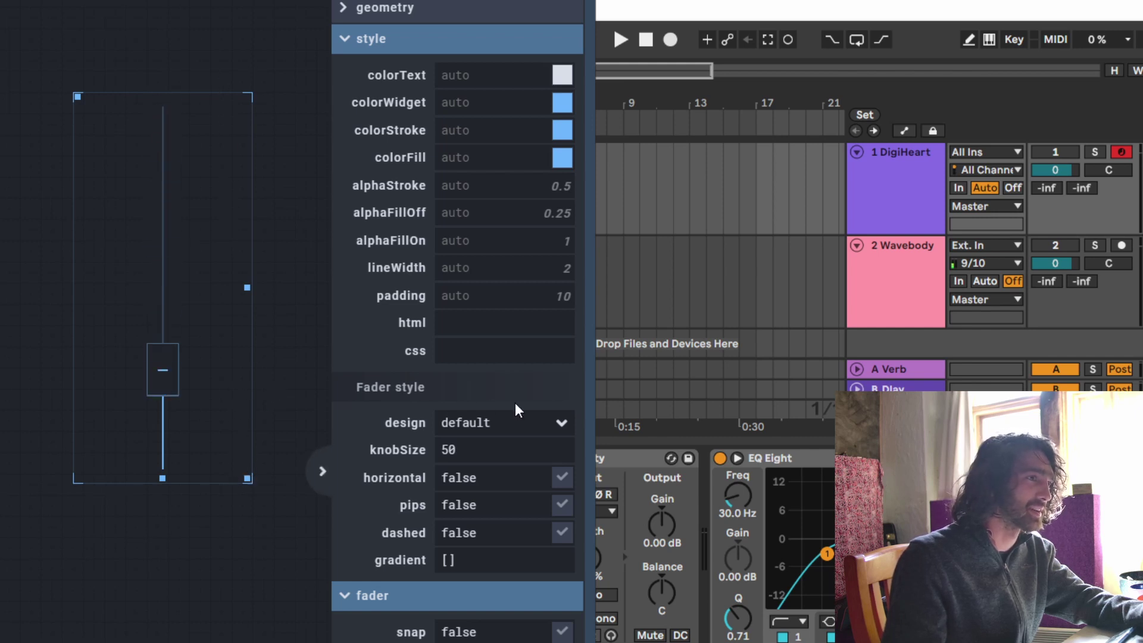
Set the fader's design to compact and try moving the fader.
left_click(559, 424)
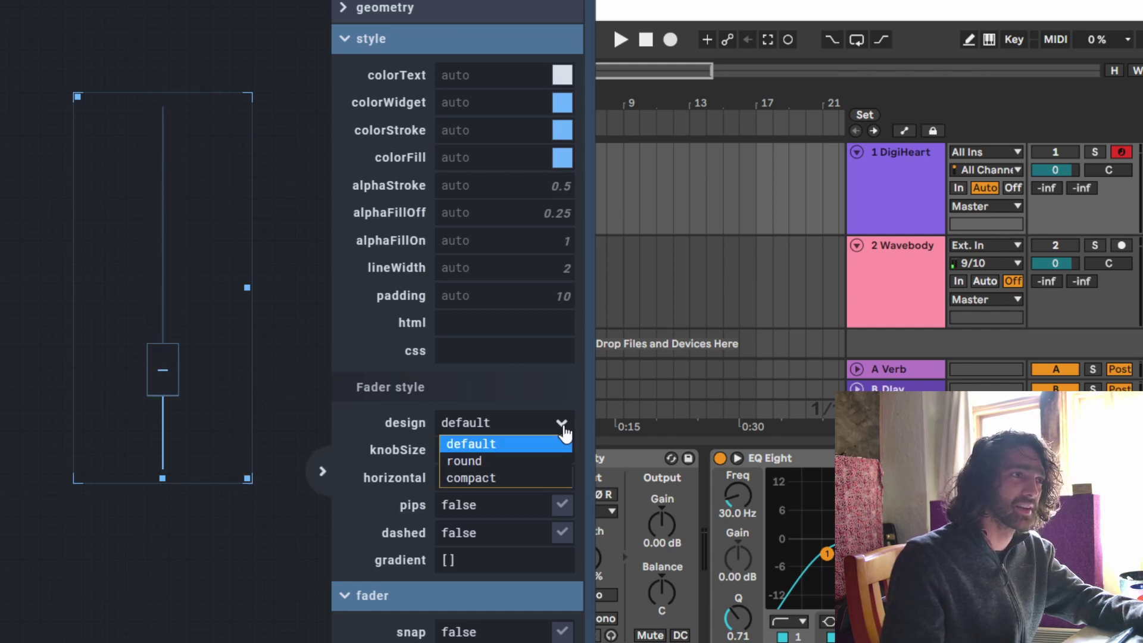
left_click(503, 474)
left_click_drag(234, 397, 237, 249)
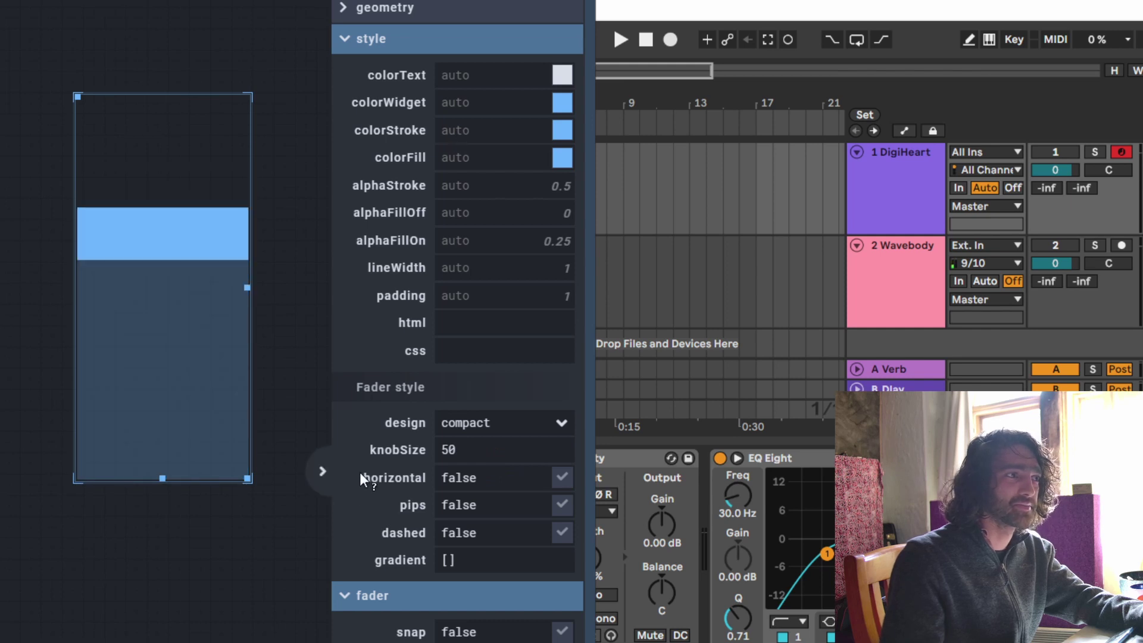
Try the fader with snap enabled, and turn snap off again.
left_click(344, 47)
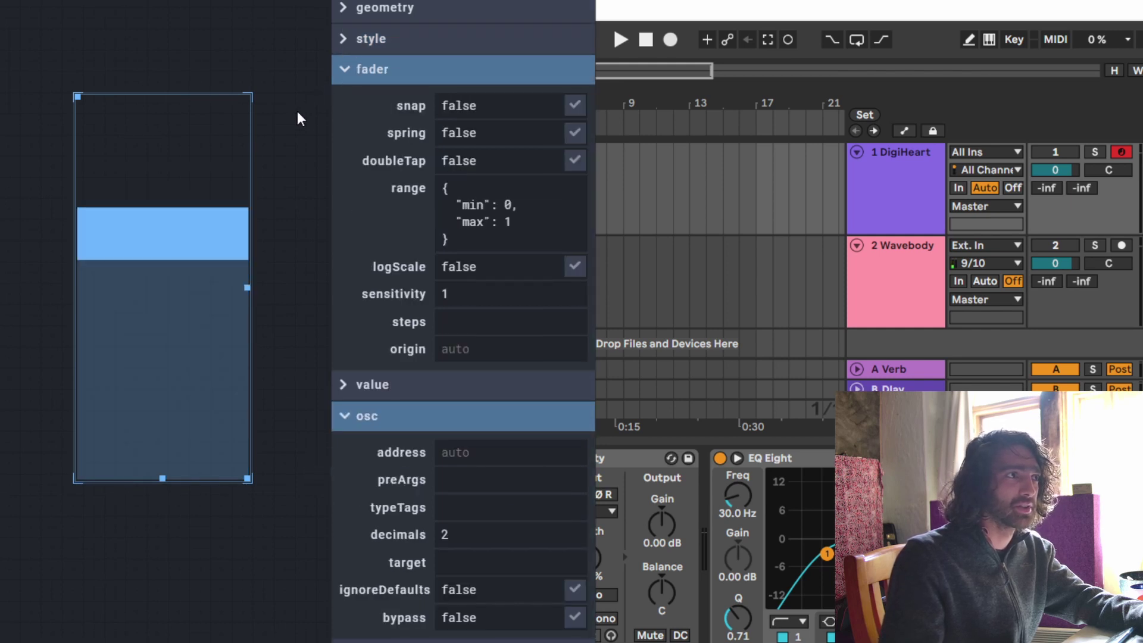
left_click(574, 105)
left_click_drag(165, 424, 248, 290)
left_click(575, 106)
Enable the spring option and test the fader by moving and releasing it.
left_click(574, 140)
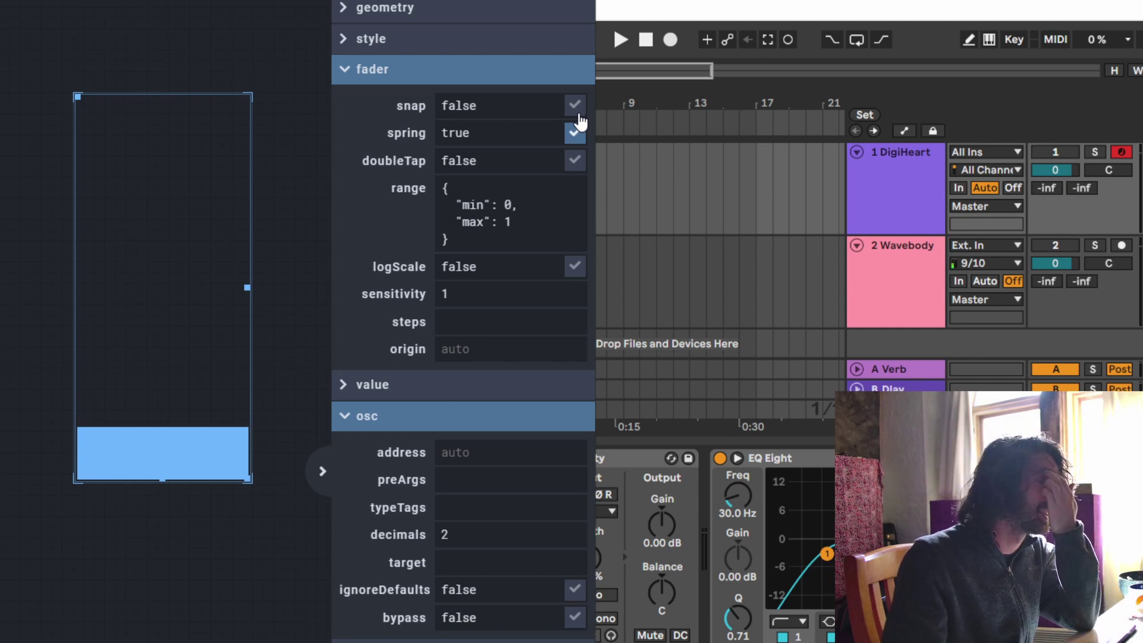
left_click_drag(113, 459, 217, 229)
left_click_drag(197, 360, 211, 242)
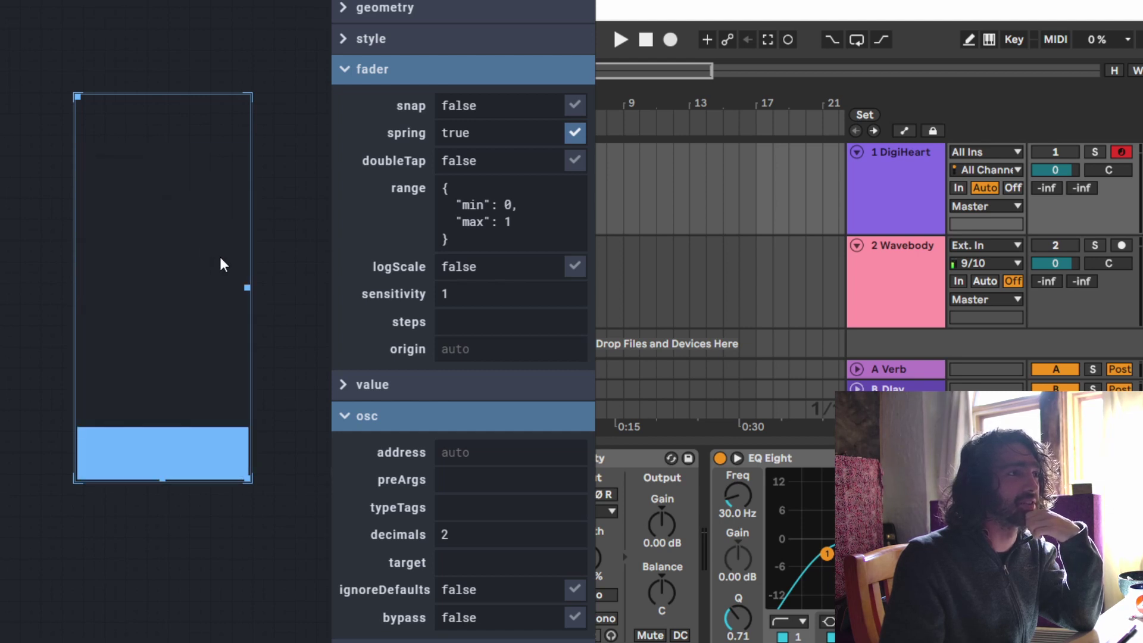
Set the fader's range maximum to 127 and its default value to 63, and test the spring return.
left_click(364, 394)
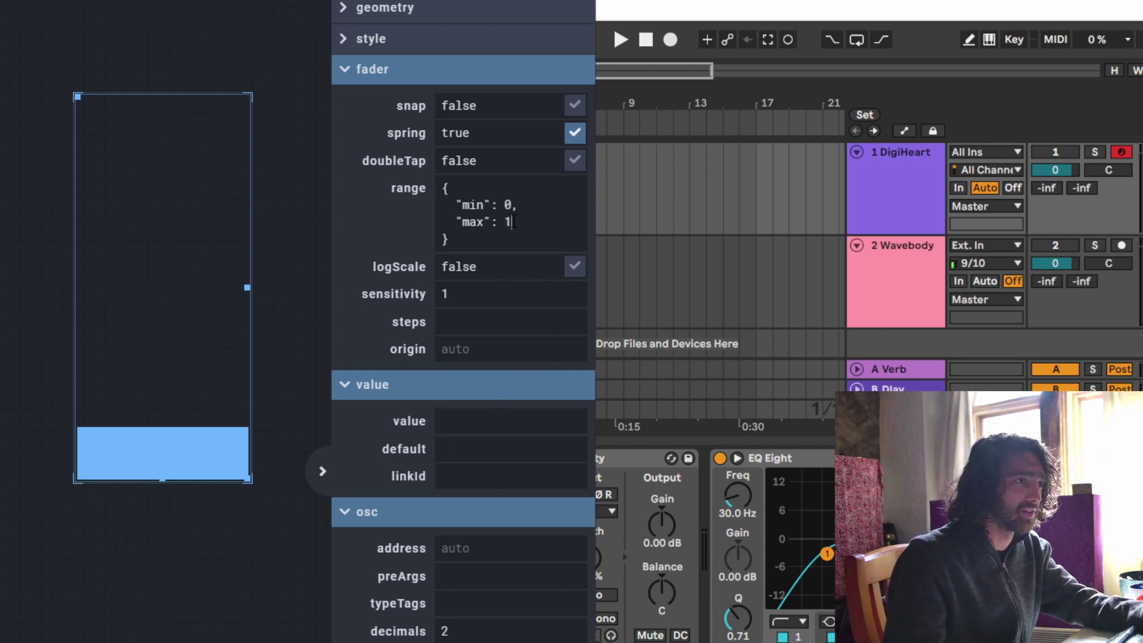
type("127")
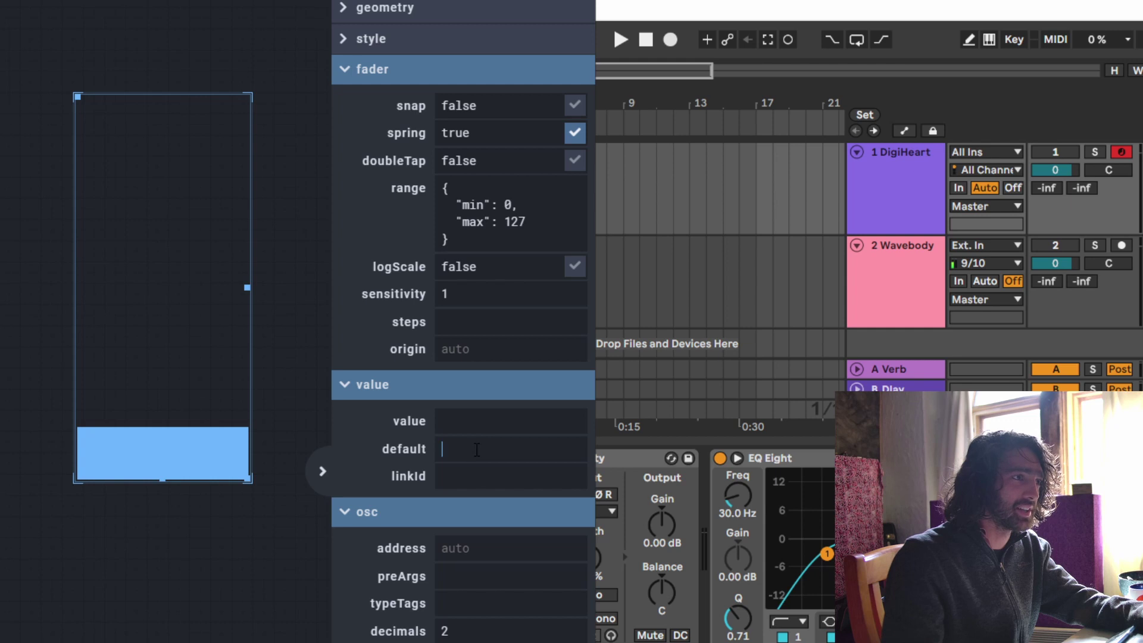
type("63")
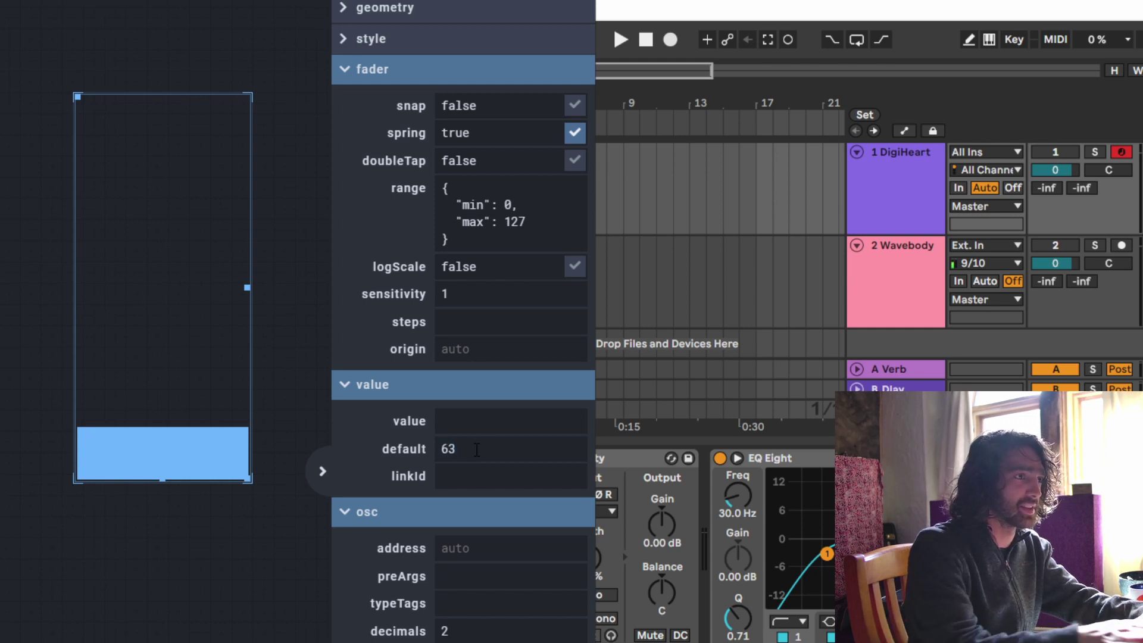
left_click_drag(223, 445, 212, 394)
left_click_drag(188, 297, 198, 192)
left_click_drag(214, 249, 214, 443)
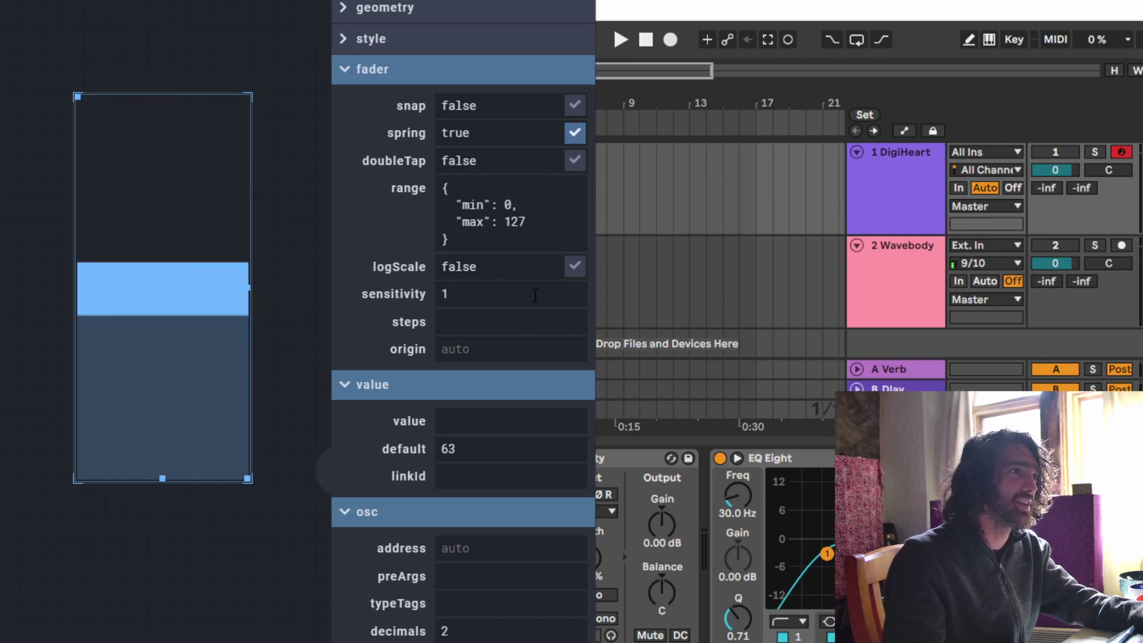
Turn off the fader's spring option, enable doubleTap, and move the fader to its minimum.
left_click(575, 133)
left_click_drag(179, 258, 178, 473)
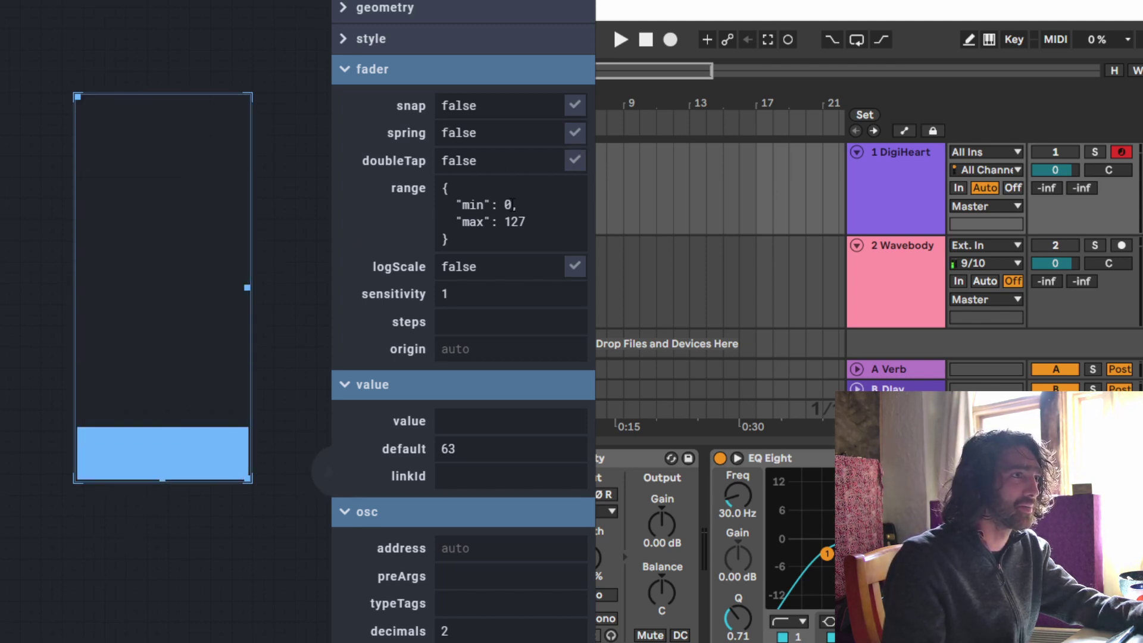
left_click(574, 167)
left_click_drag(229, 318, 275, 477)
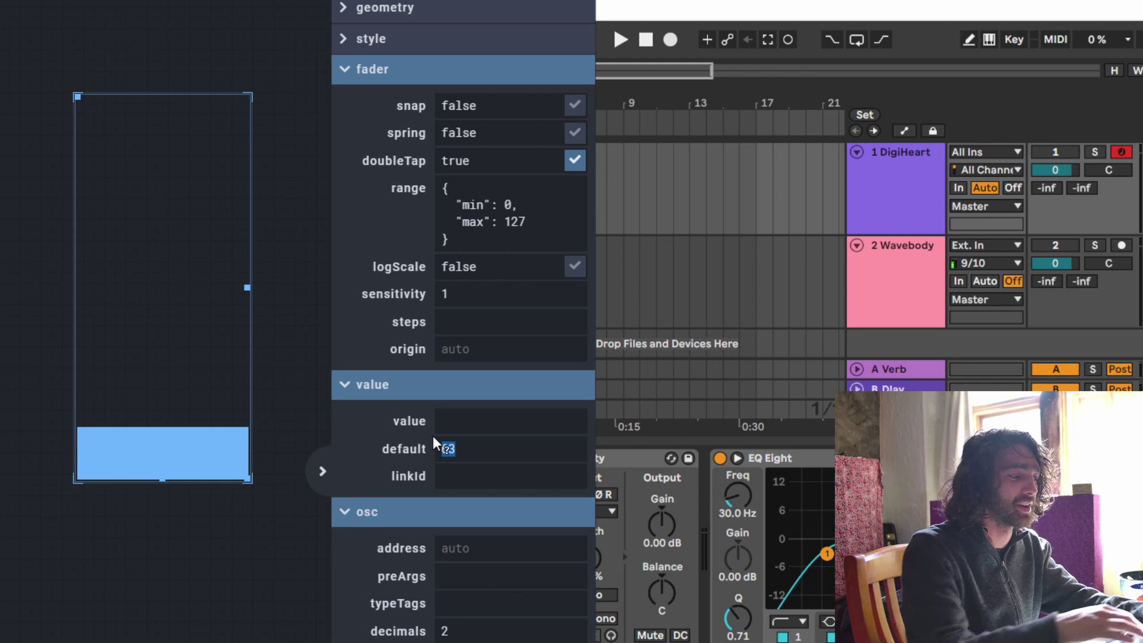
Set the fader's default value to 100 and test resetting it with a double tap.
type("100")
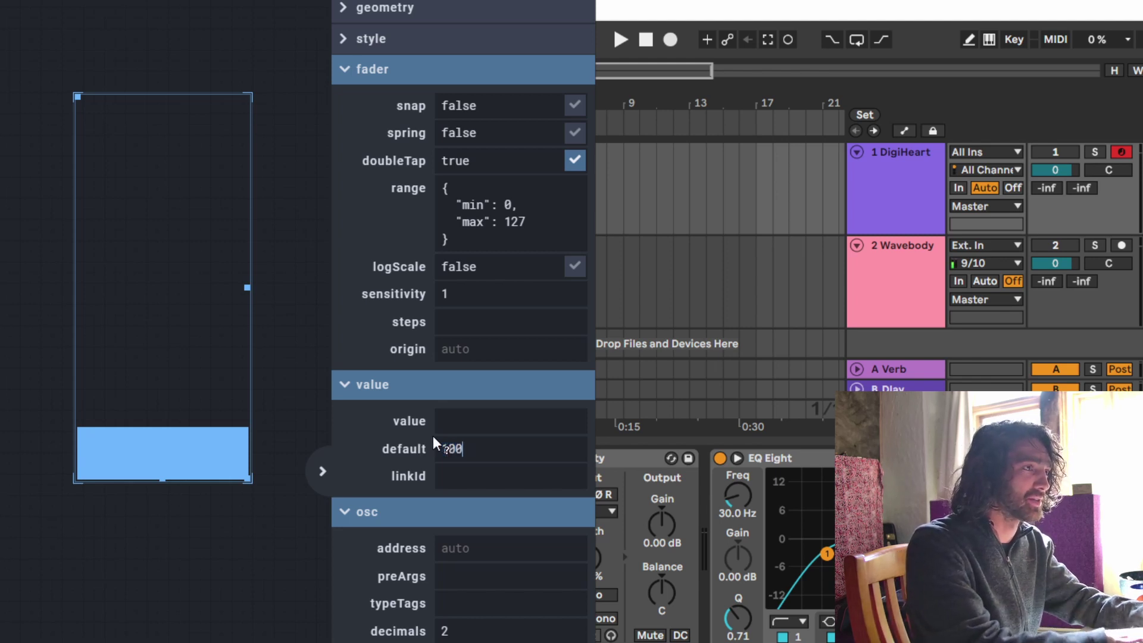
left_click_drag(197, 454, 221, 419)
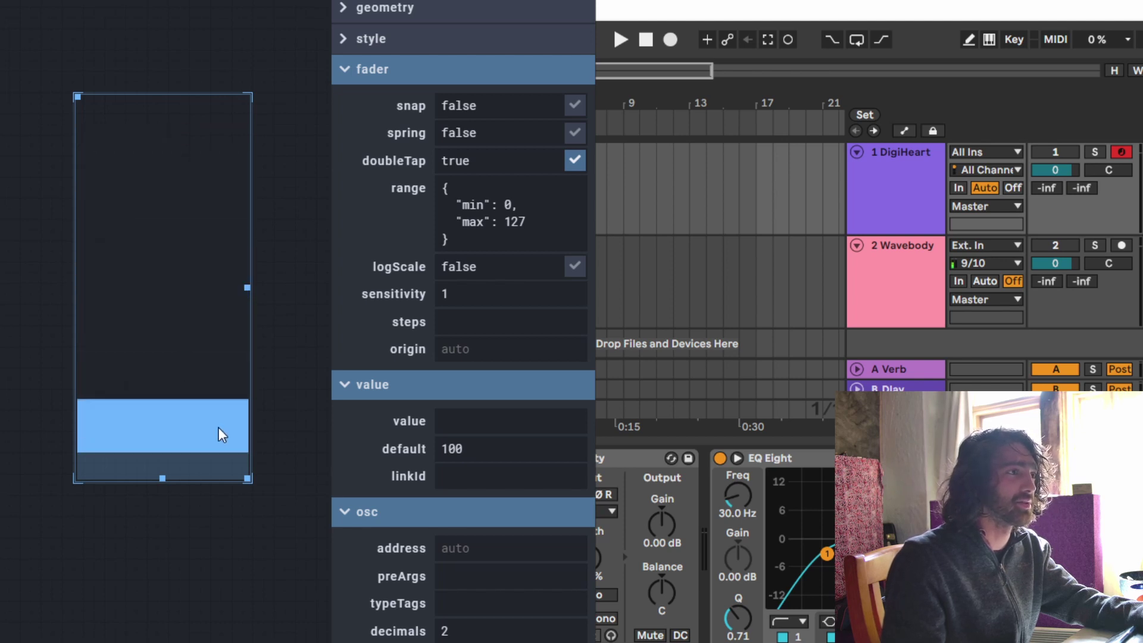
double_click(218, 427)
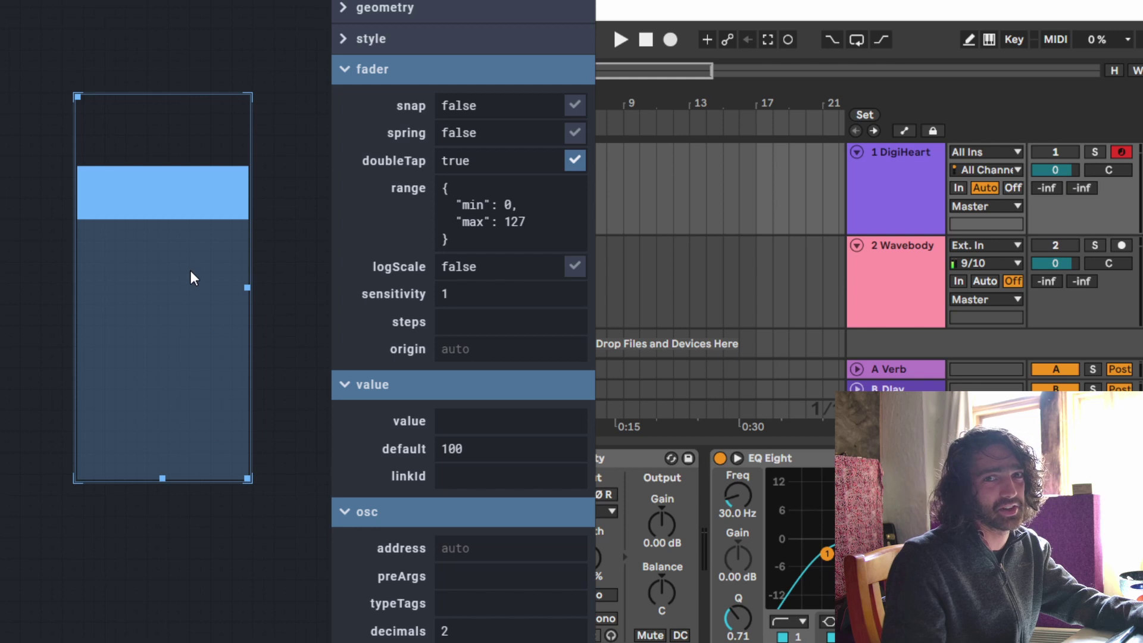
left_click_drag(188, 277, 199, 408)
double_click(203, 420)
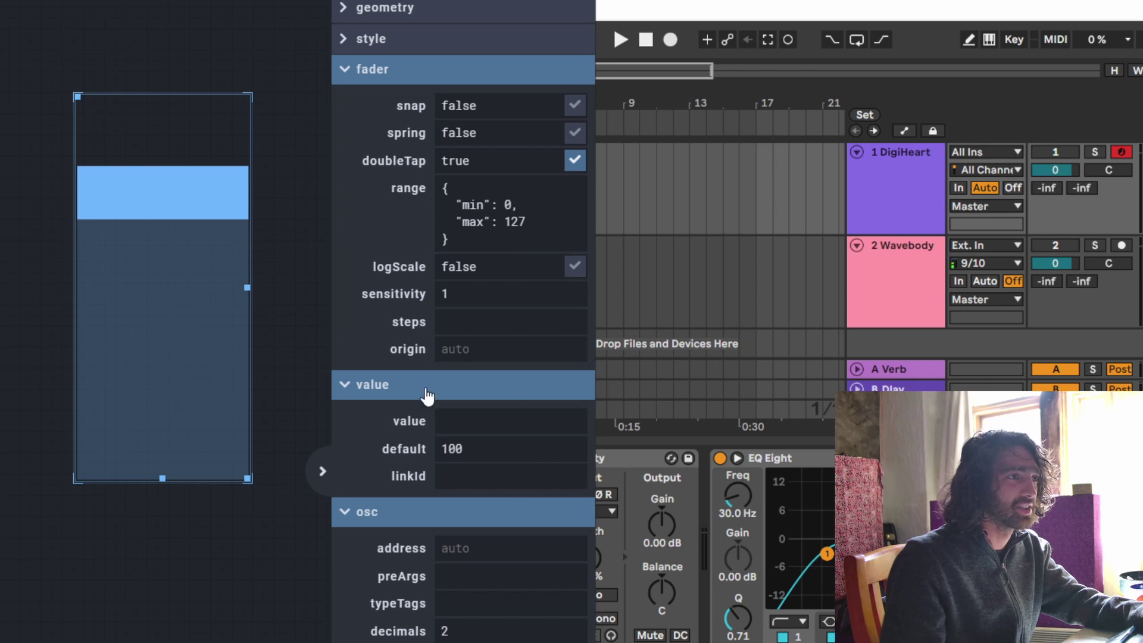
Try the fader's sensitivity at 100 and at 0.2, moving the fader to compare the response.
left_click_drag(238, 208, 200, 295)
type("00")
left_click_drag(465, 294, 376, 286)
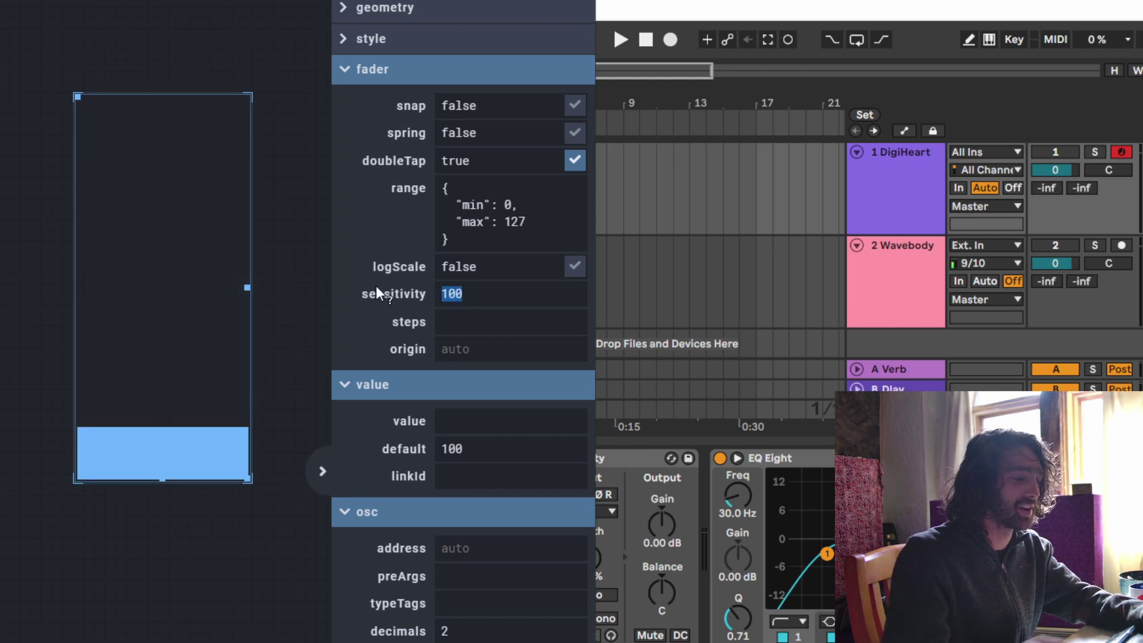
type(".2")
key("Return")
left_click_drag(208, 466, 208, 640)
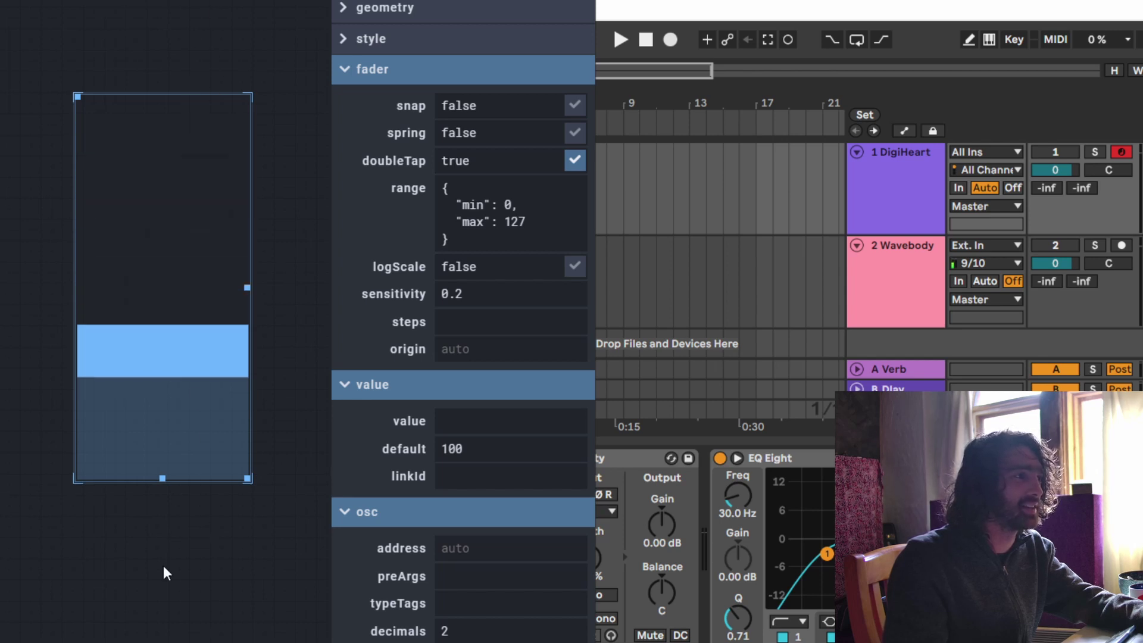
left_click_drag(160, 407, 358, 250)
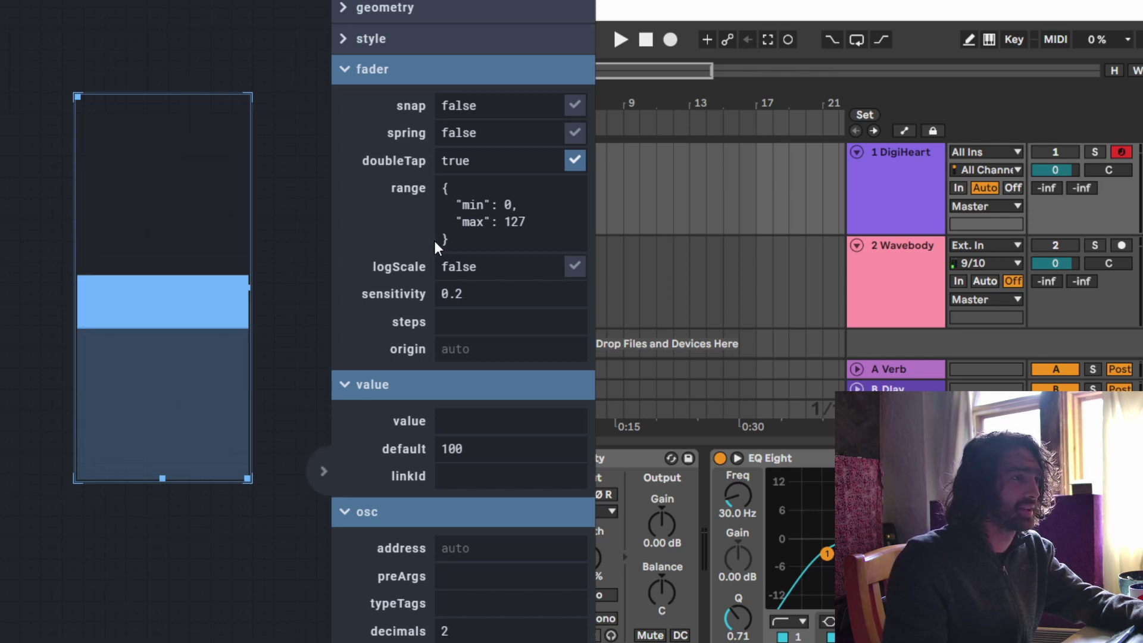
Set the fader's sensitivity to 4 and test its movement.
type("4")
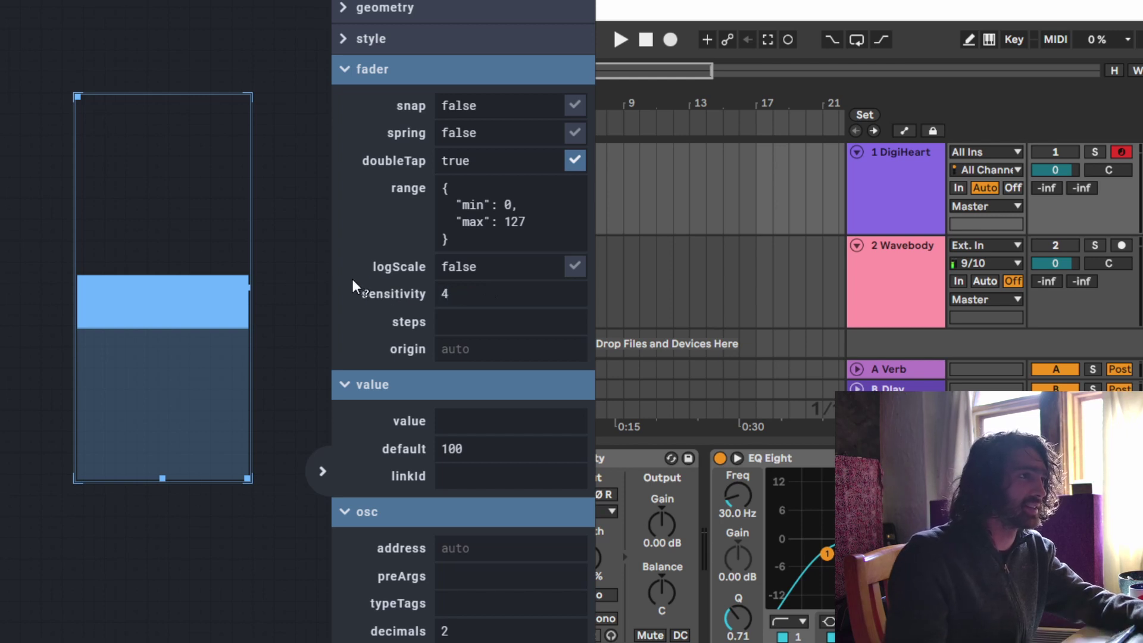
mouse_move(203, 304)
left_mouse_down()
mouse_move(198, 259)
mouse_move(198, 327)
mouse_move(197, 270)
mouse_move(196, 309)
mouse_move(190, 288)
left_mouse_up()
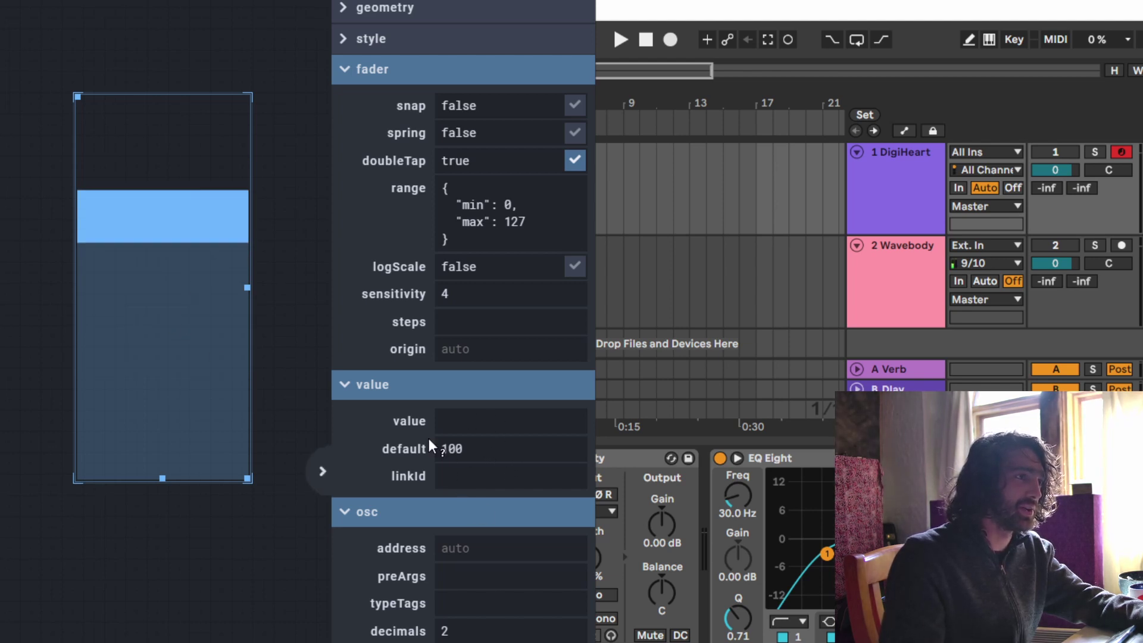
Set the fader's OSC address to /control and its preArgs to [1,40].
left_click(344, 69)
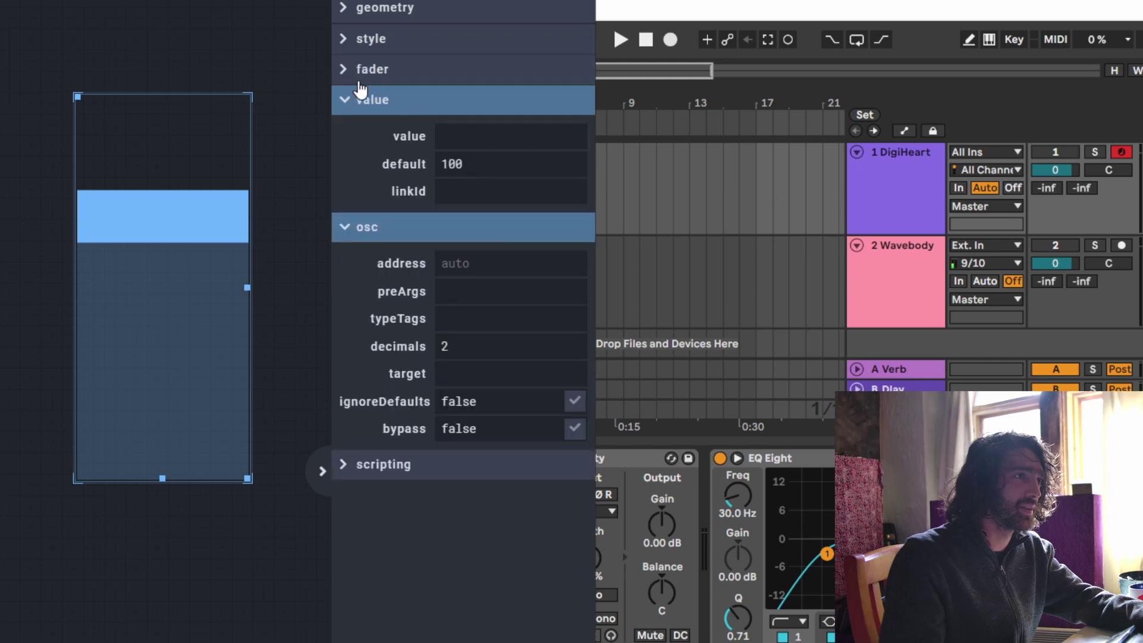
left_click(349, 102)
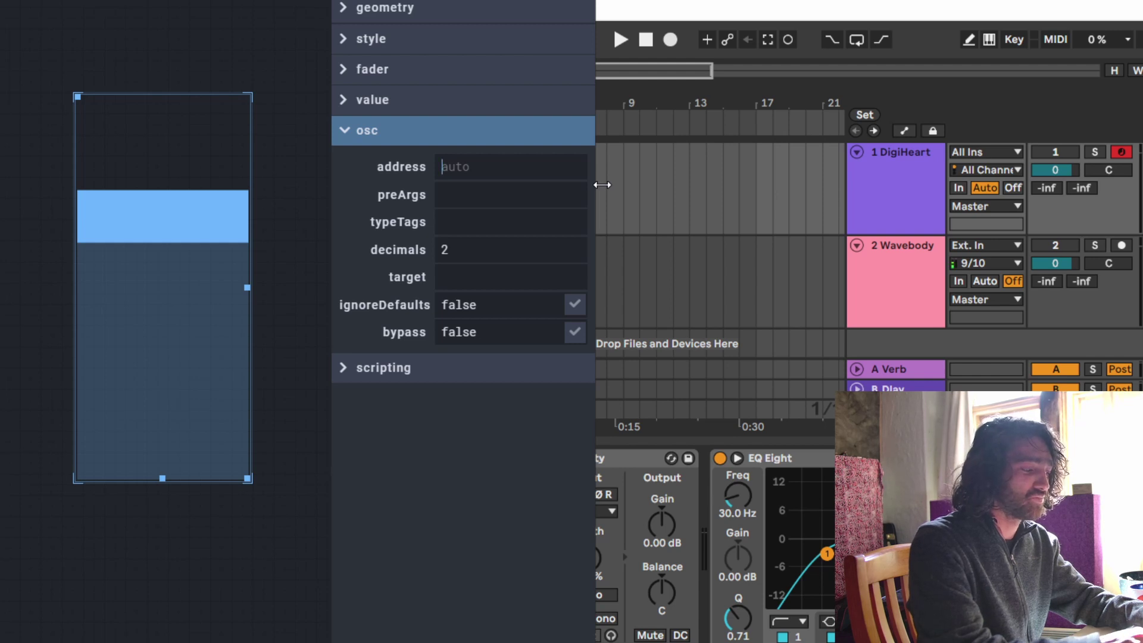
type("/control")
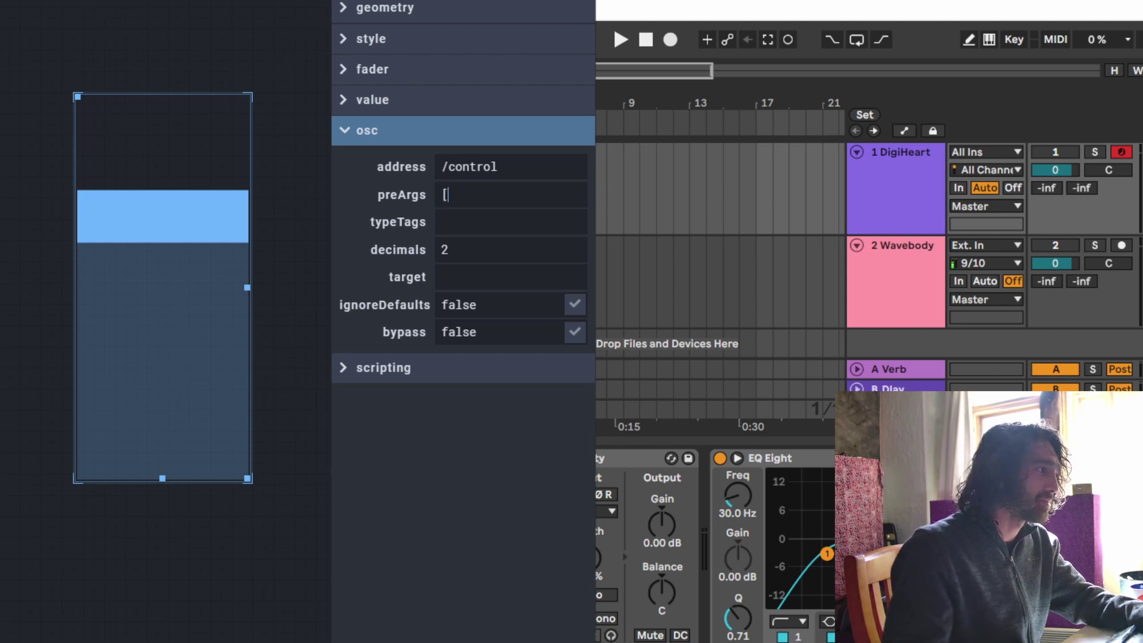
left_click(237, 576)
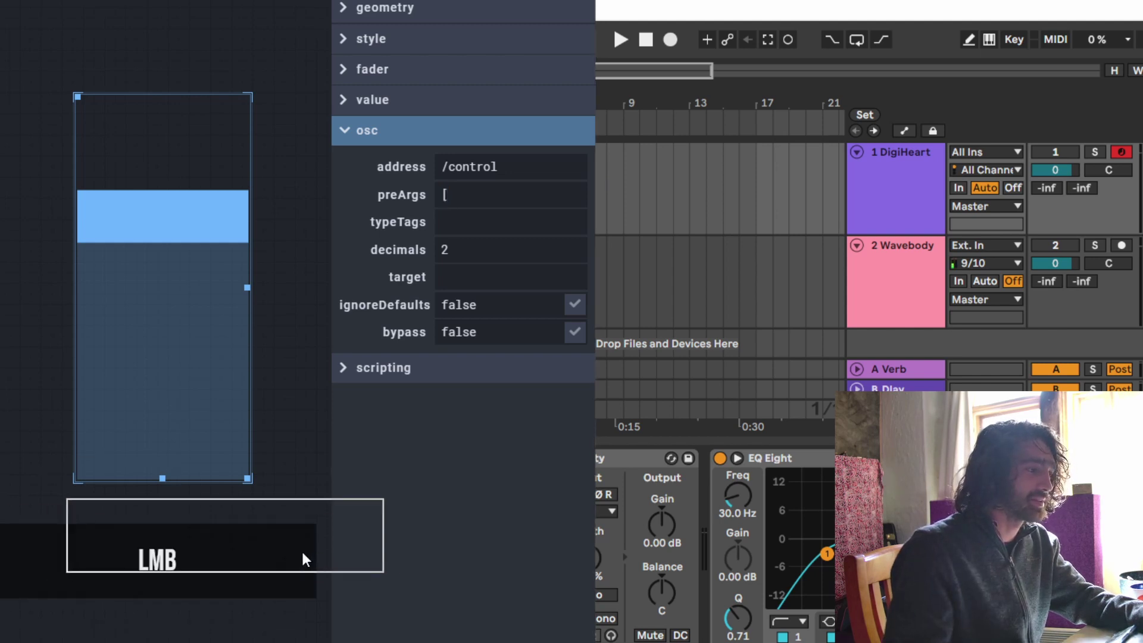
key("bracketleft")
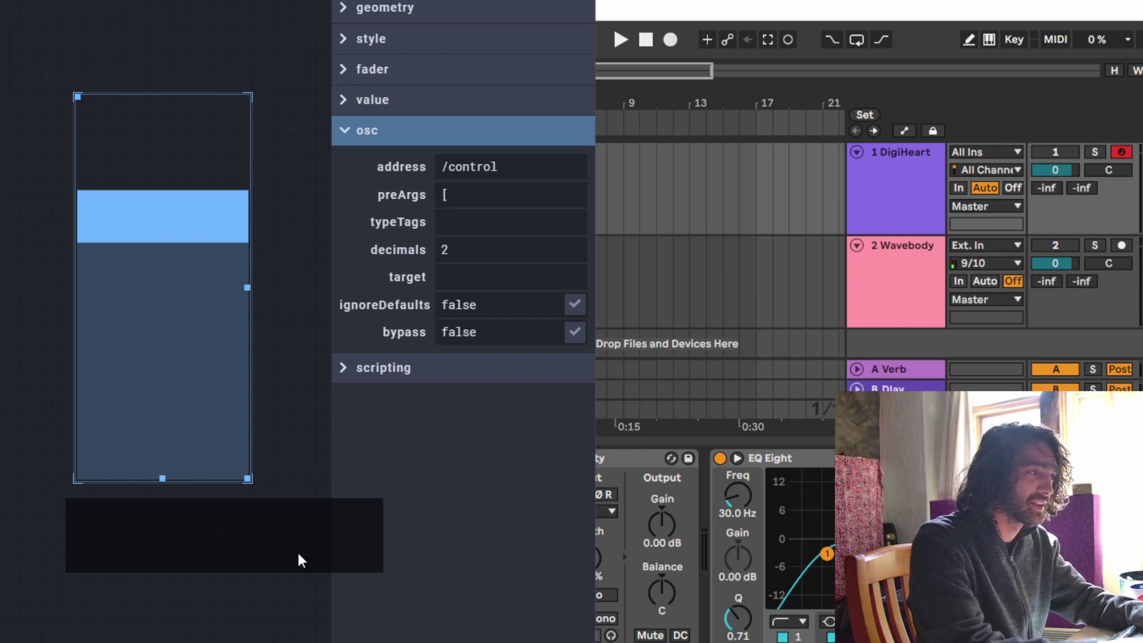
left_click(489, 199)
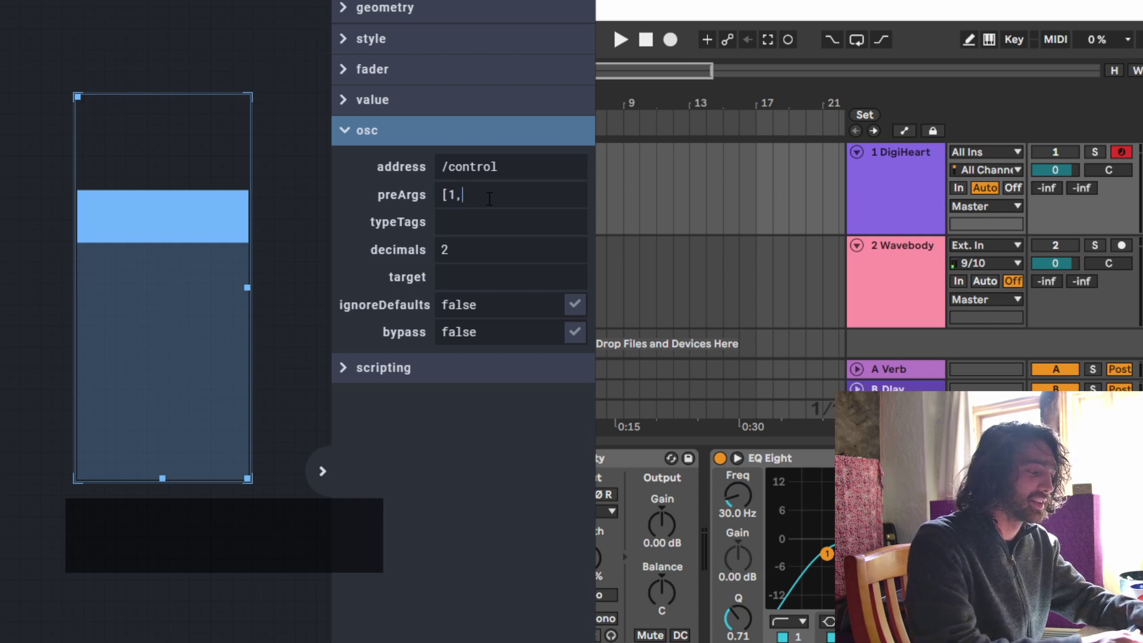
type("1,   40 ]")
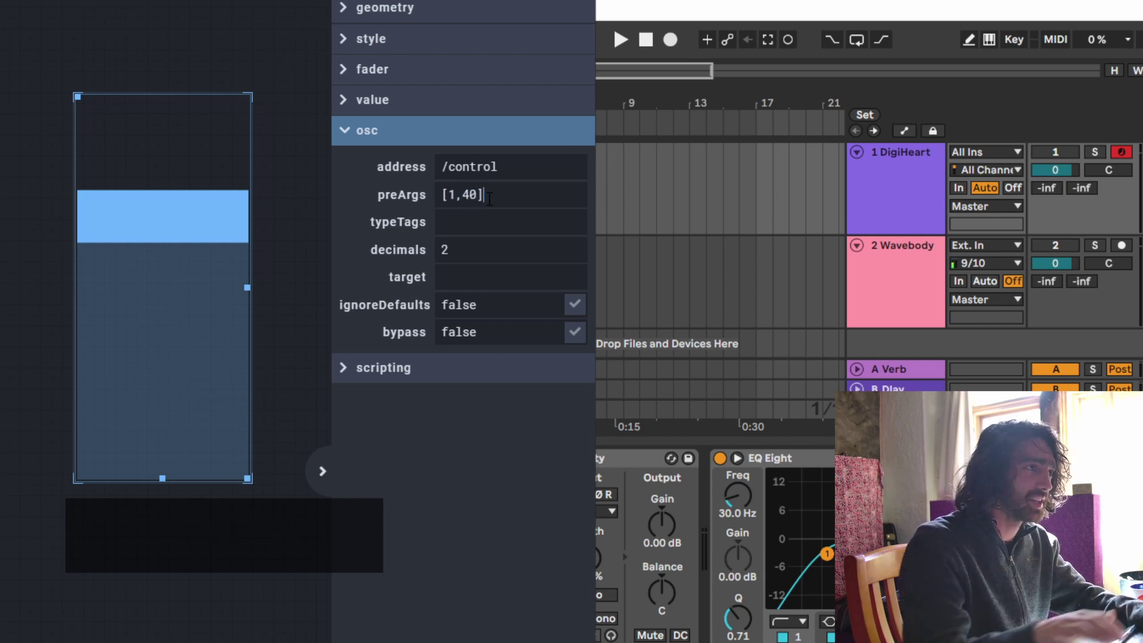
Set the fader's OSC target to midi:Abletron.
left_click(518, 283)
type("mi")
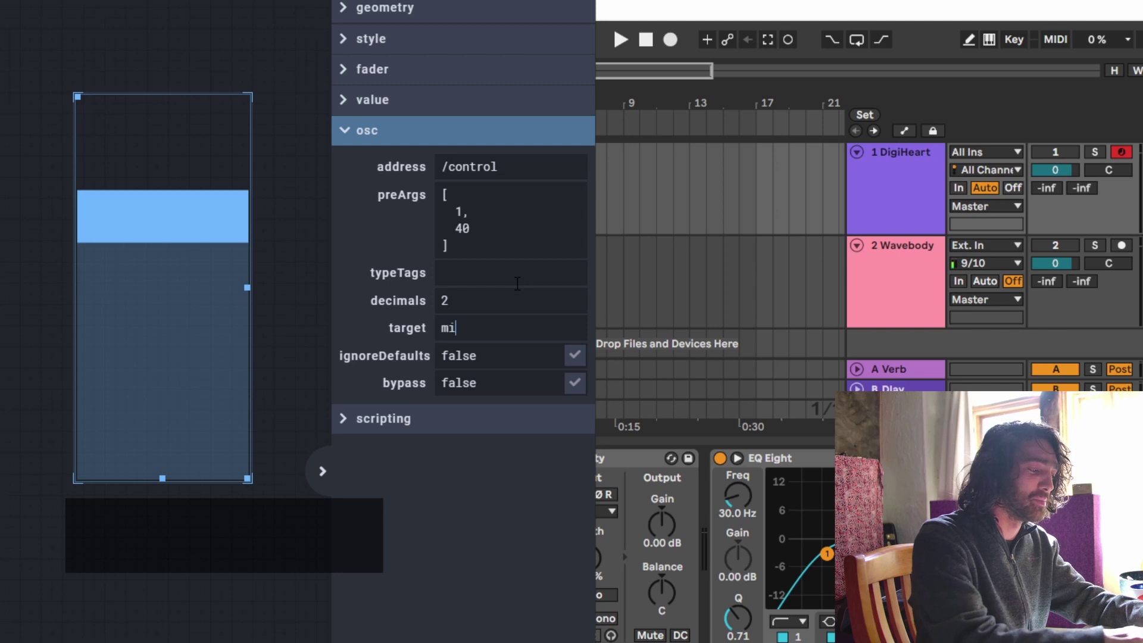
type("di:Abletron")
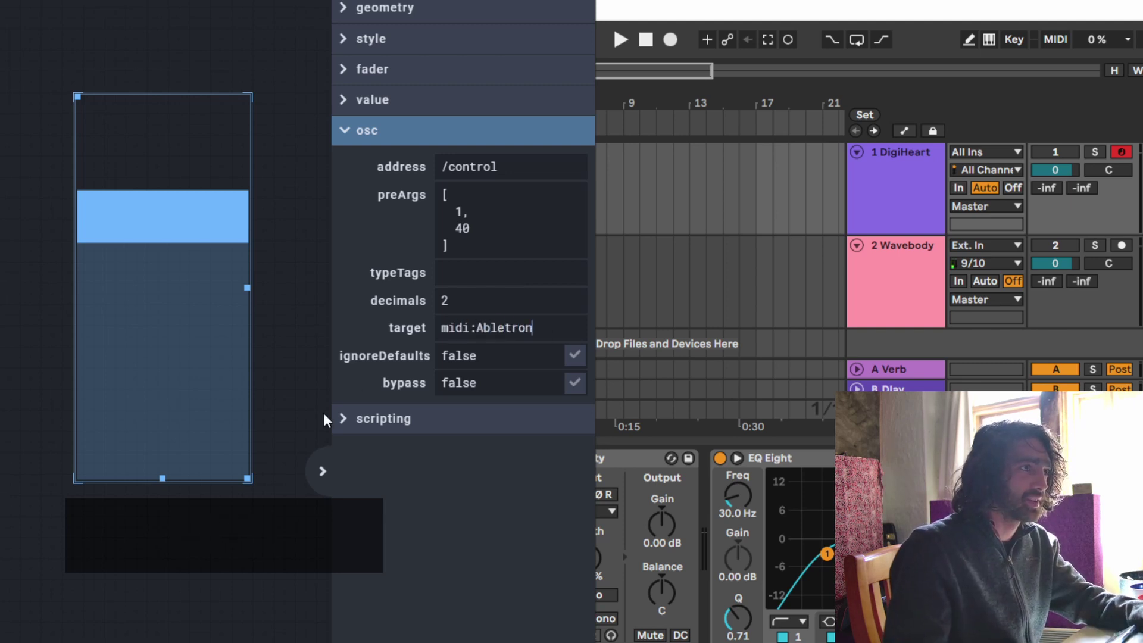
Map the fader to the 2 Wavebody track's volume in Ableton Live and test it by moving the fader.
left_click(1055, 40)
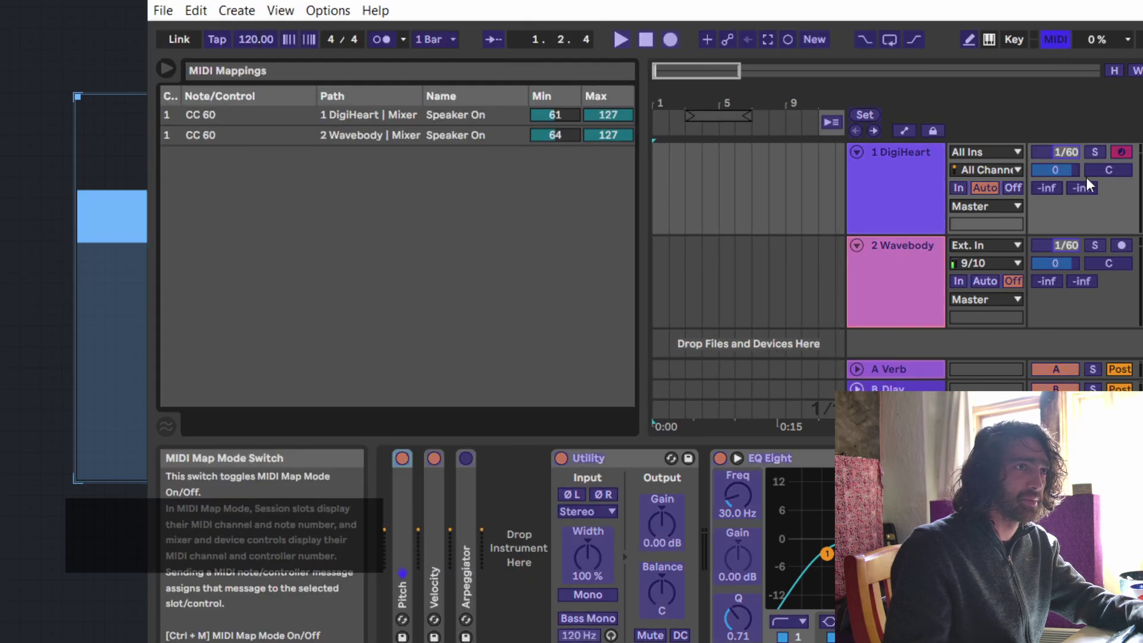
left_click(1063, 264)
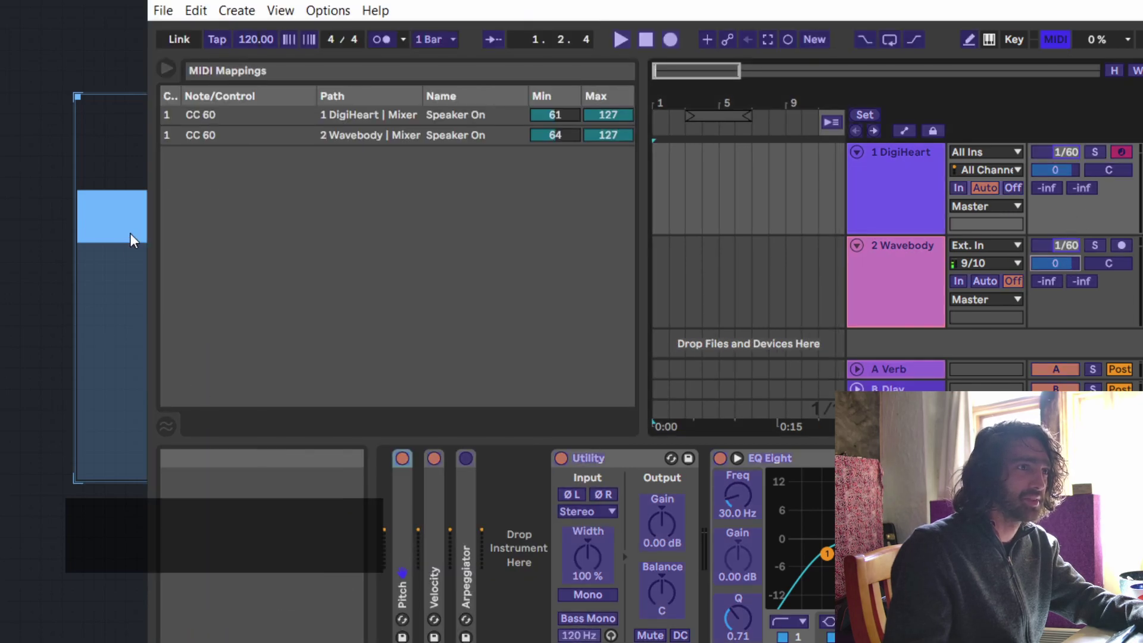
left_click_drag(129, 227, 144, 246)
left_click_drag(192, 366, 196, 297)
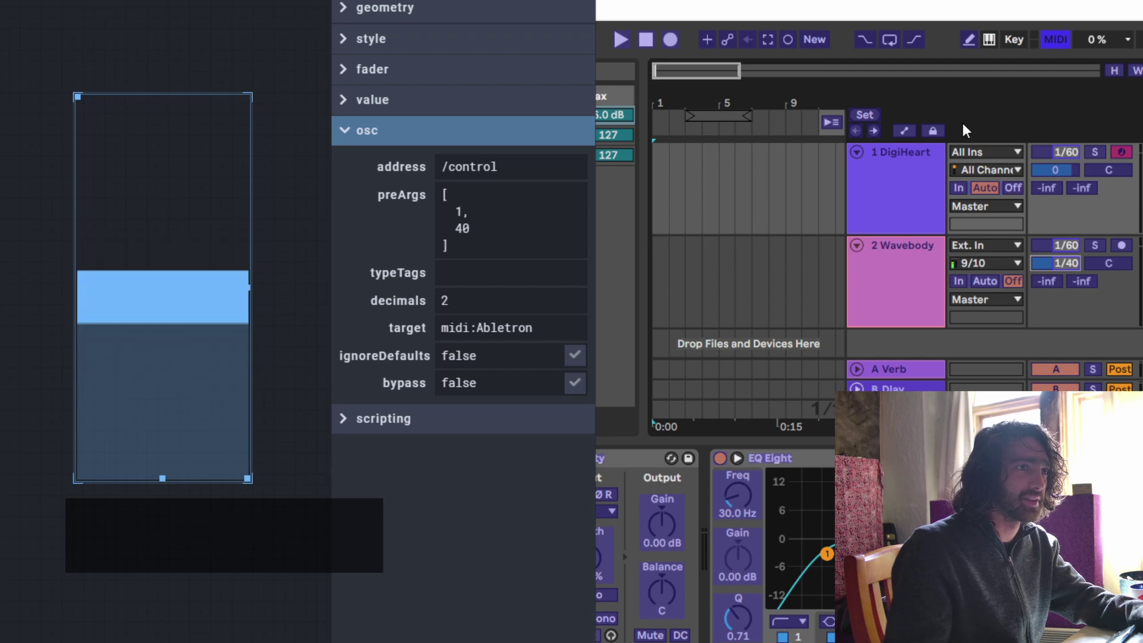
left_click(1055, 40)
mouse_move(133, 193)
left_mouse_down()
mouse_move(122, 199)
mouse_move(143, 187)
left_mouse_up()
left_click_drag(154, 262, 151, 173)
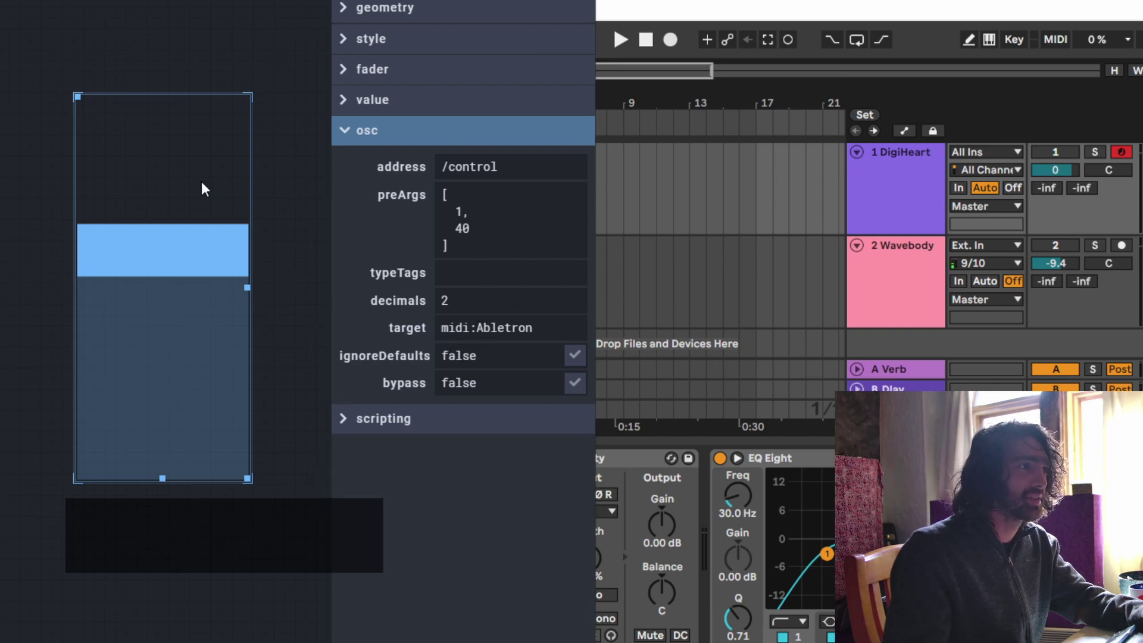
Change the type of the fader_1 widget to button.
scroll(475, 17, "up", 3)
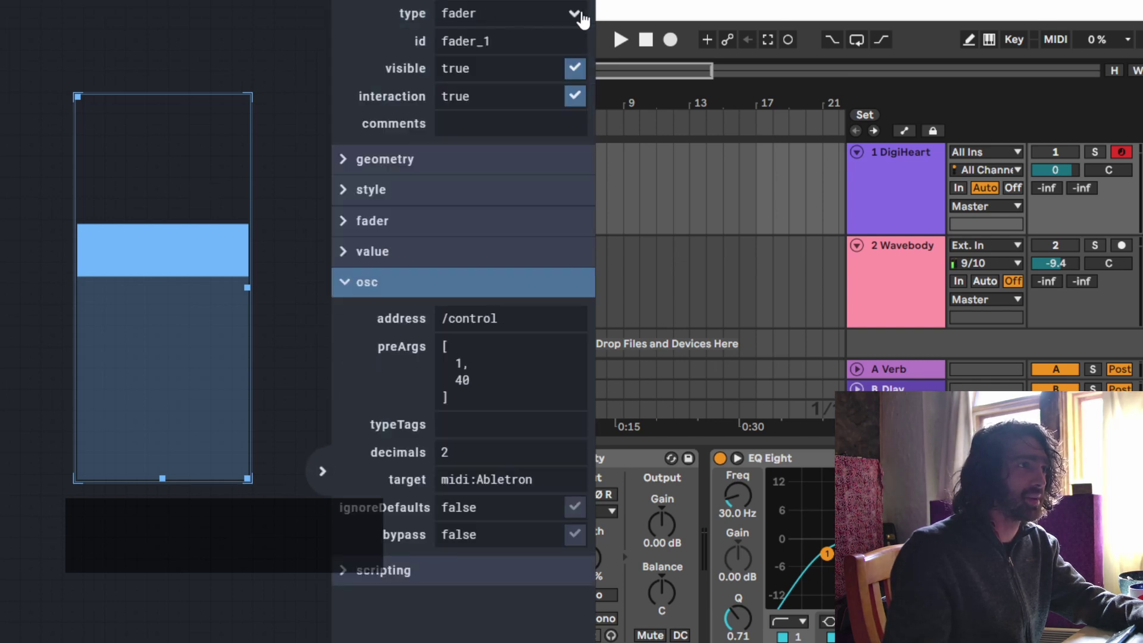
left_click(584, 20)
scroll(506, 79, "up", 5)
left_click(522, 52)
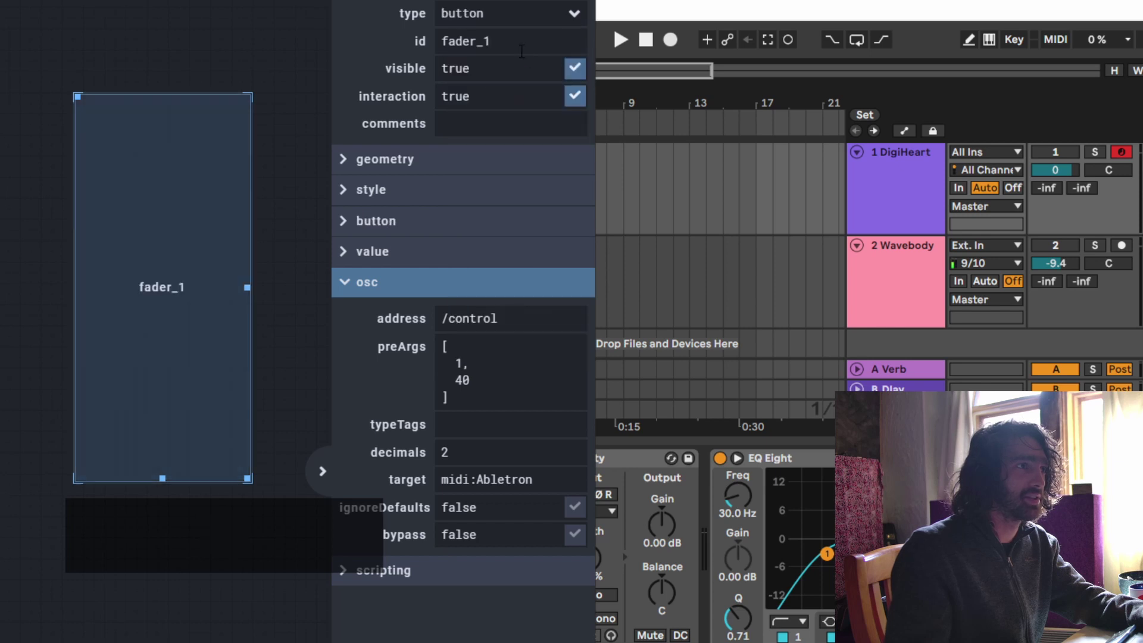
left_click(575, 18)
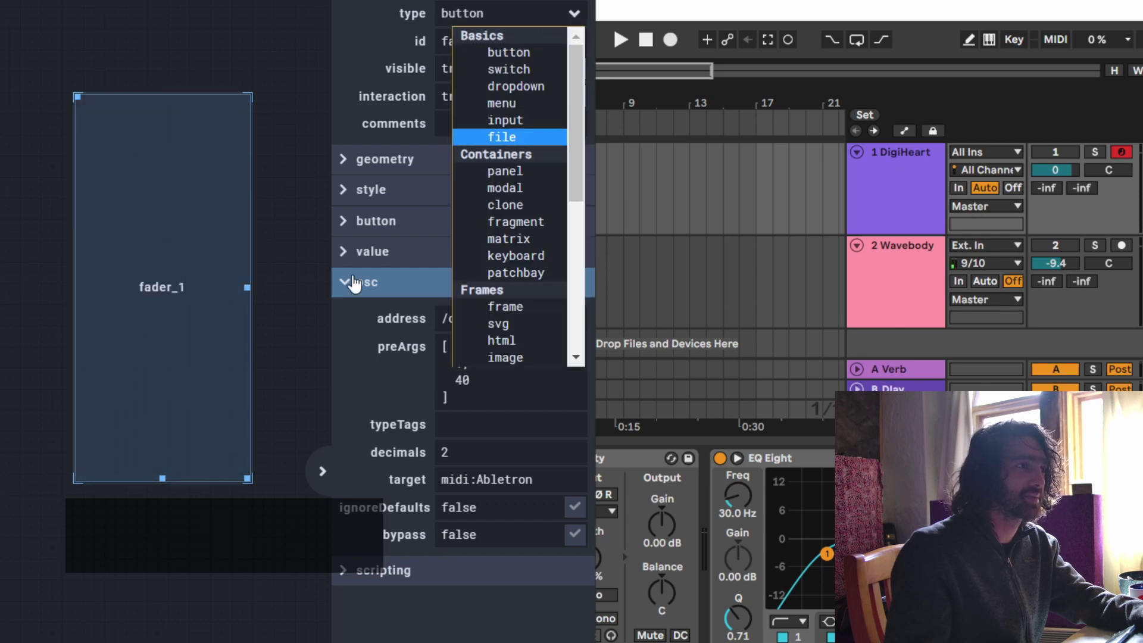
Set the button's OSC target to midi:Keekee.
scroll(463, 214, "down", 3)
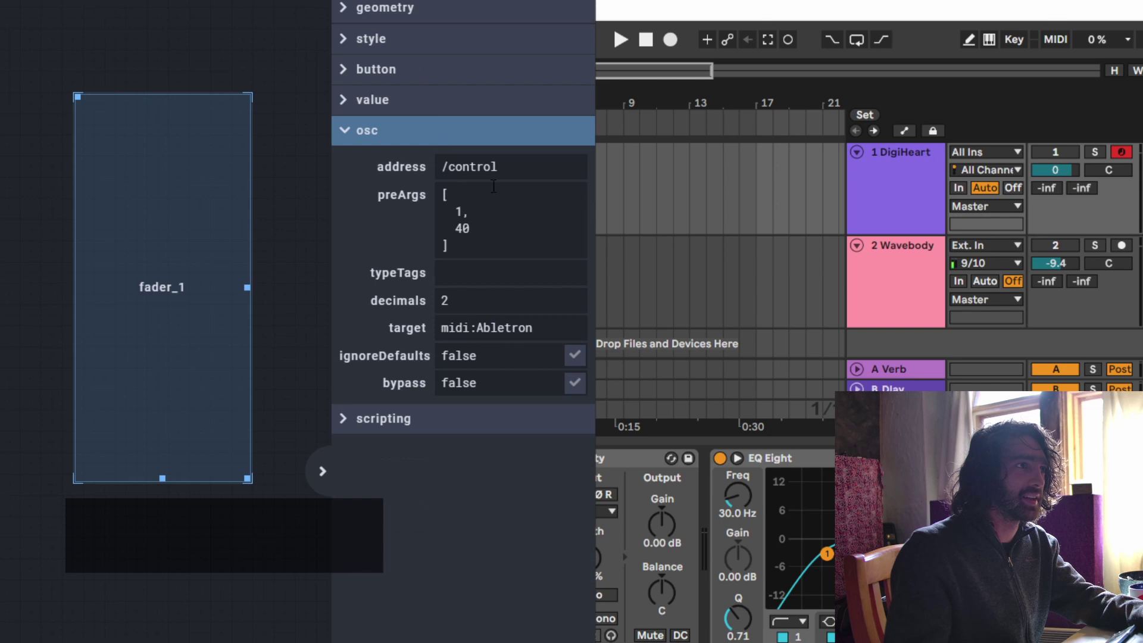
double_click(481, 329)
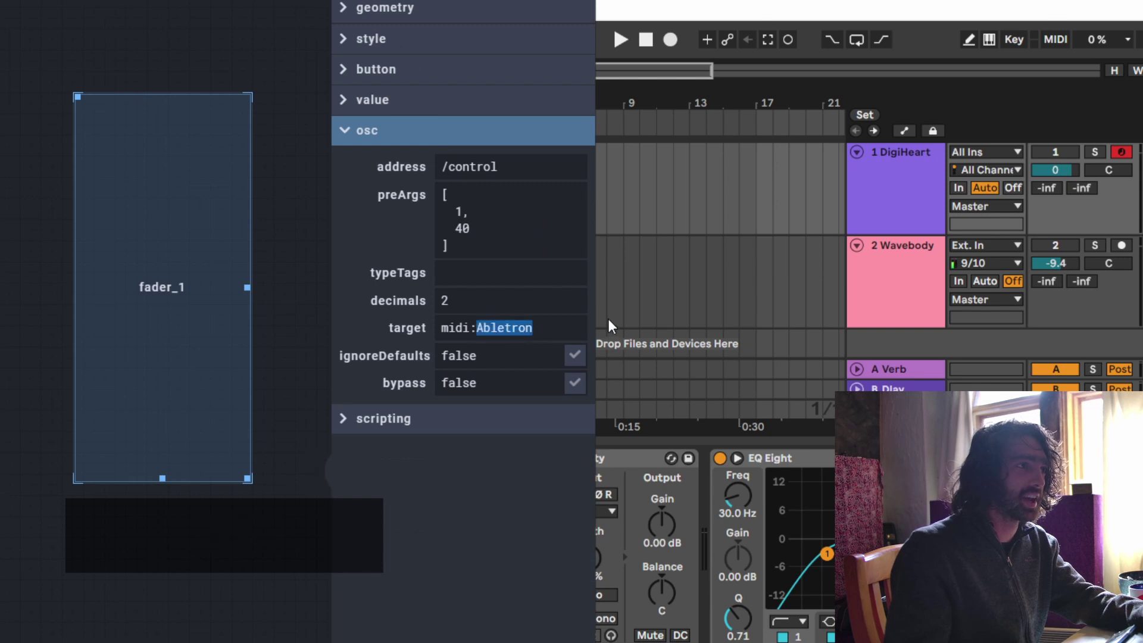
type("Keekee")
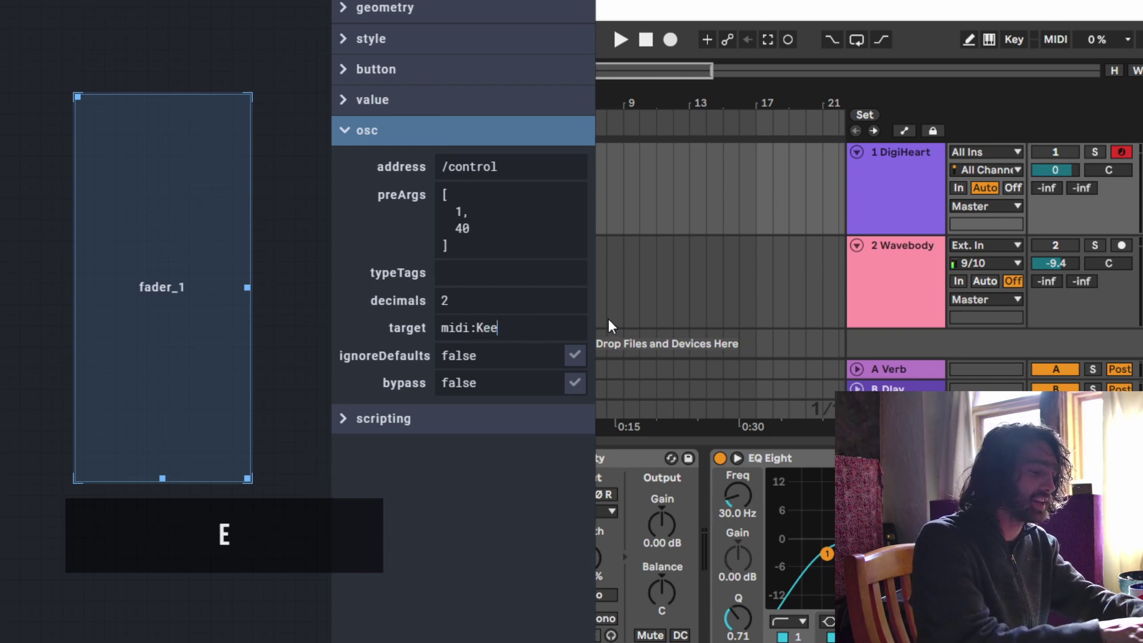
Switch to MIDIKey2Key, check that its MIDI devices are set to Keekee and restart listening.
left_click(797, 212)
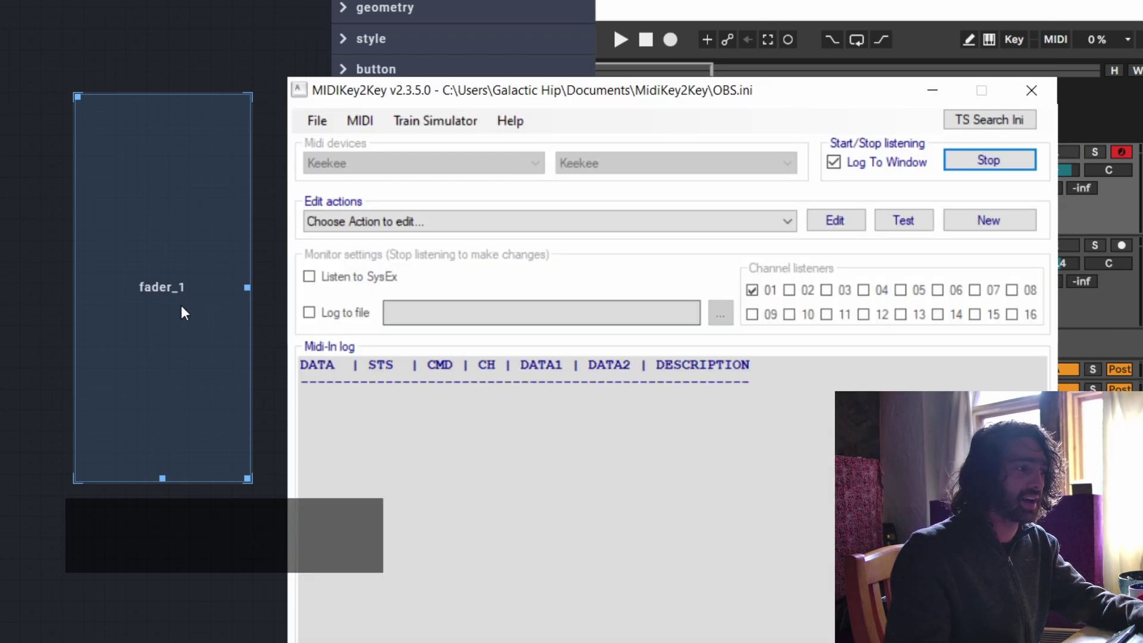
key("space")
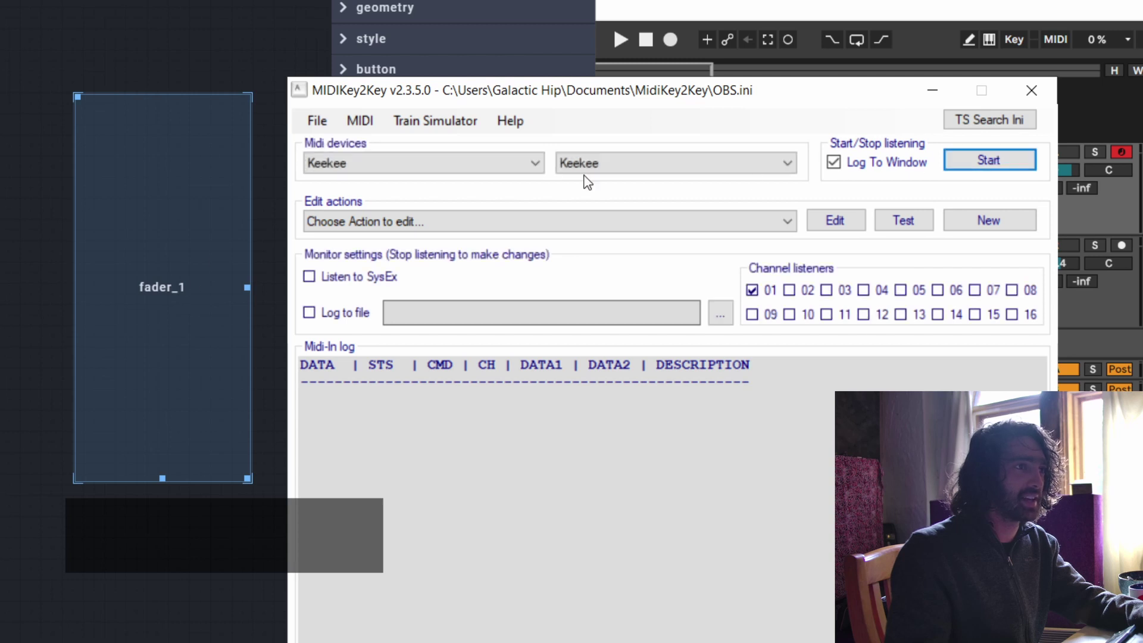
left_click(431, 171)
key("Escape")
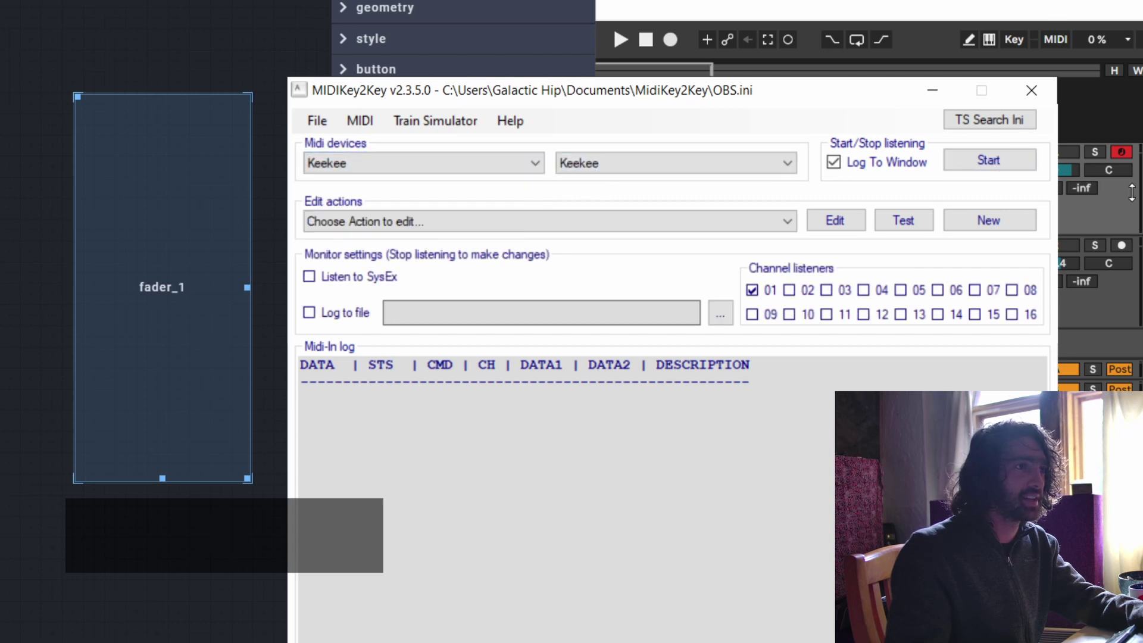
left_click(982, 167)
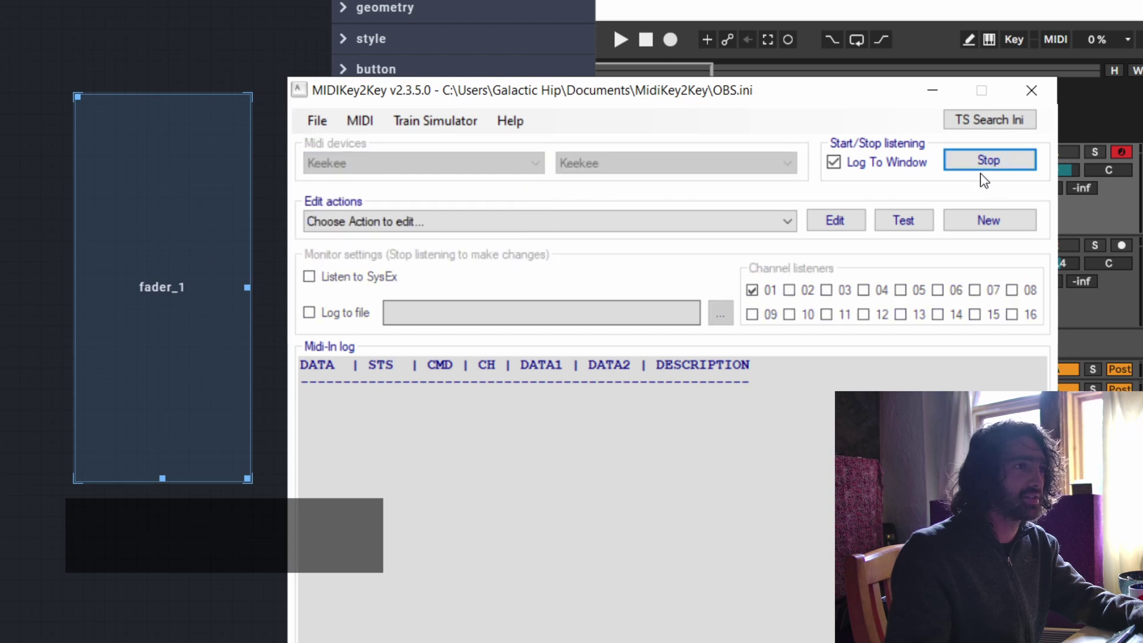
Test the fader_1 button with single taps while MIDIKey2Key is listening.
left_click(185, 299)
left_click(181, 298)
left_click(174, 299)
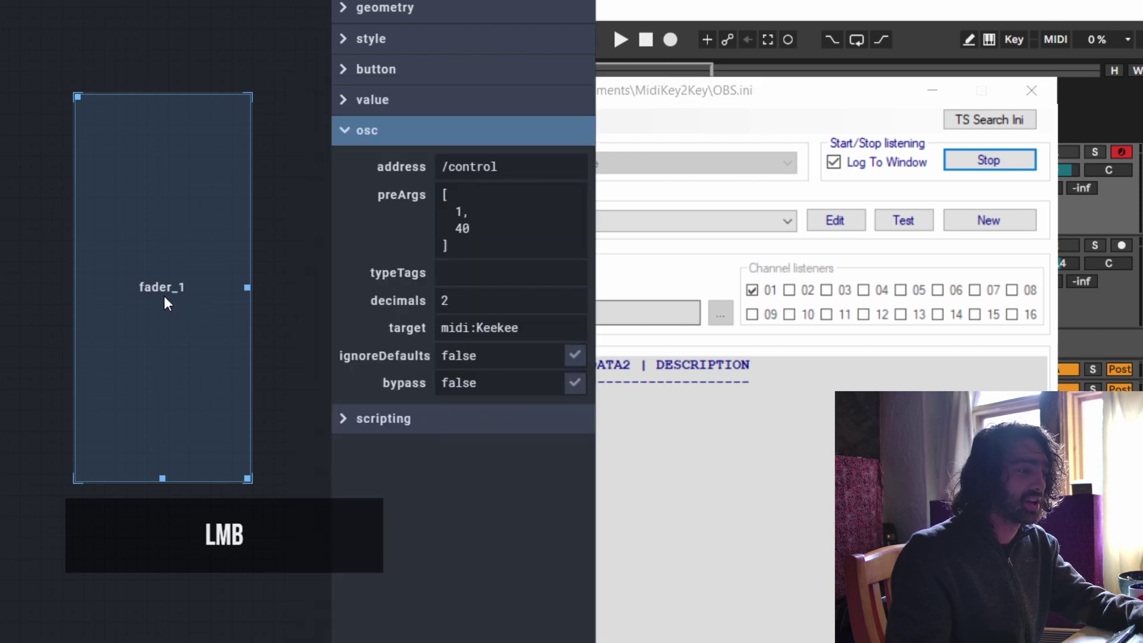
left_click(170, 270)
left_click(213, 127)
left_click(242, 635)
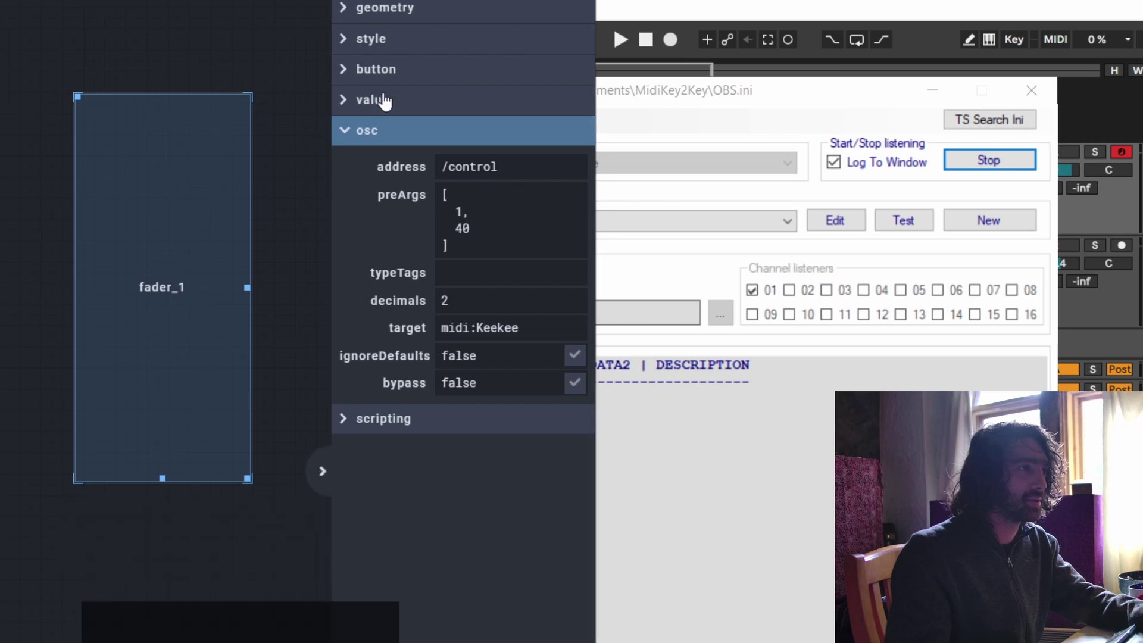
Turn off doubleTap in the button's settings and toggle the button on with a single tap.
left_click(356, 100)
left_click(351, 99)
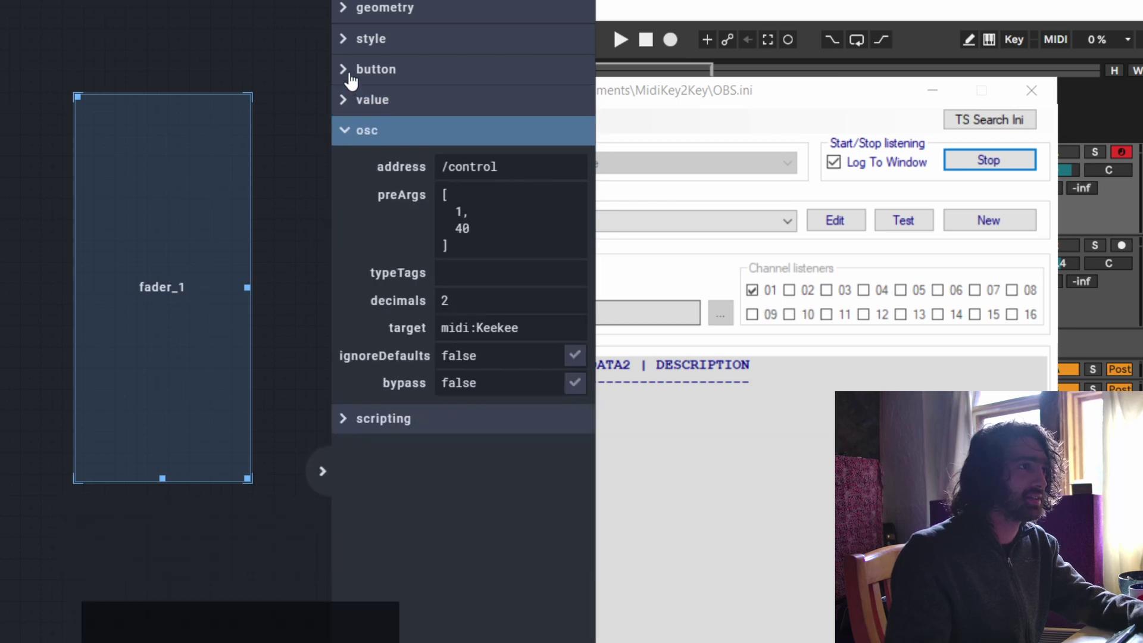
left_click(361, 80)
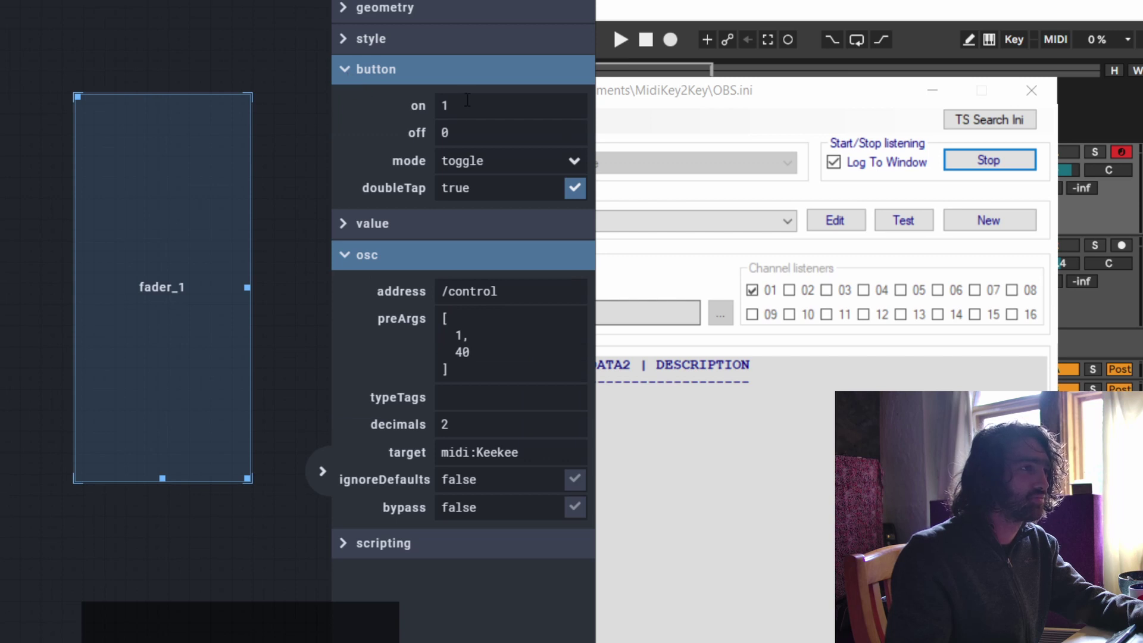
left_click(202, 253)
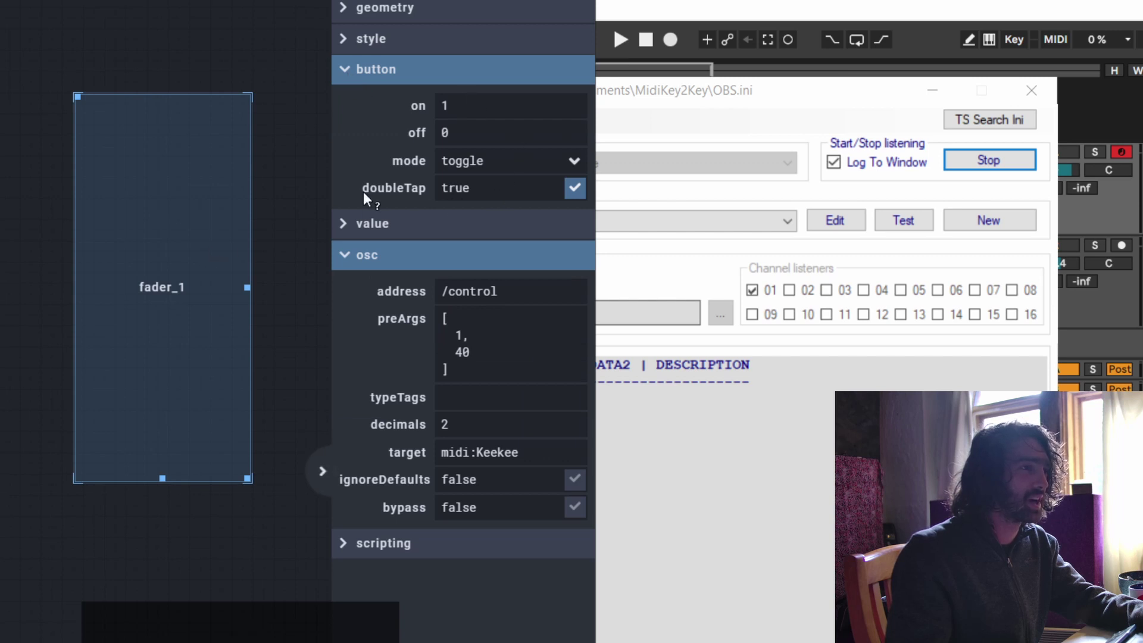
left_click(577, 191)
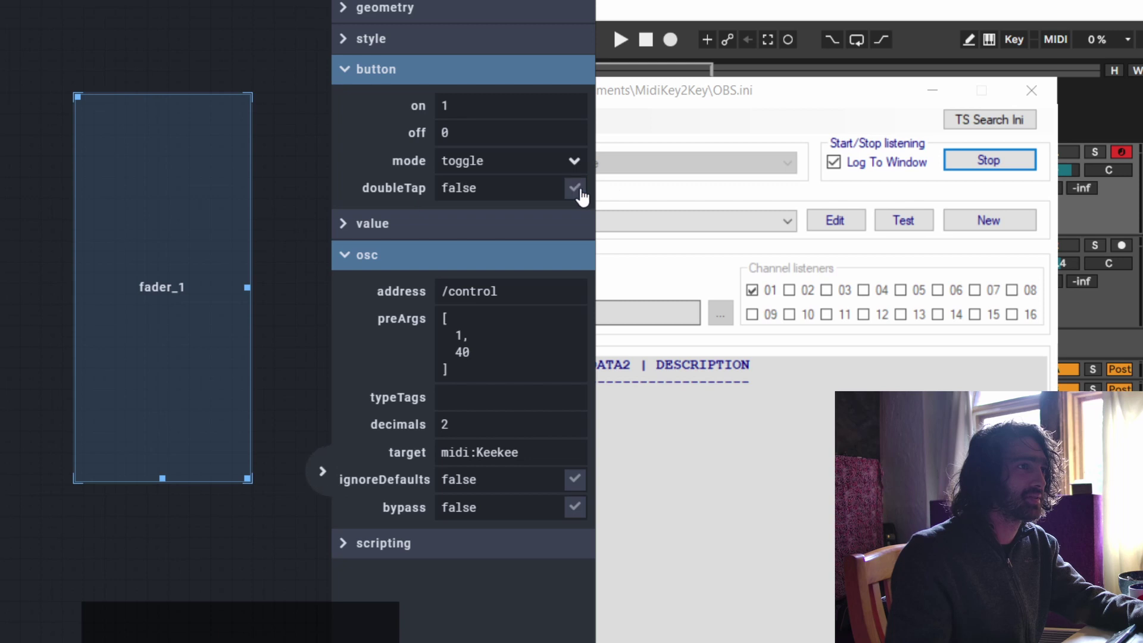
left_click(164, 262)
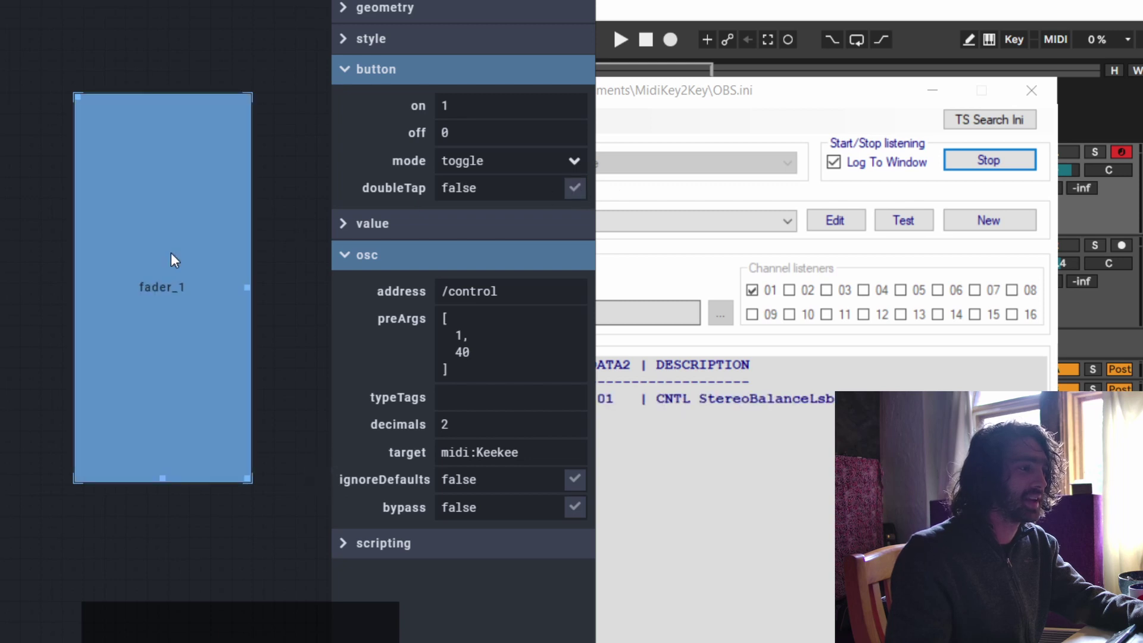
Place the MIDIKey2Key window beside the widget and toggle the button repeatedly to examine the logged on and off messages.
left_click_drag(428, 322, 521, 322)
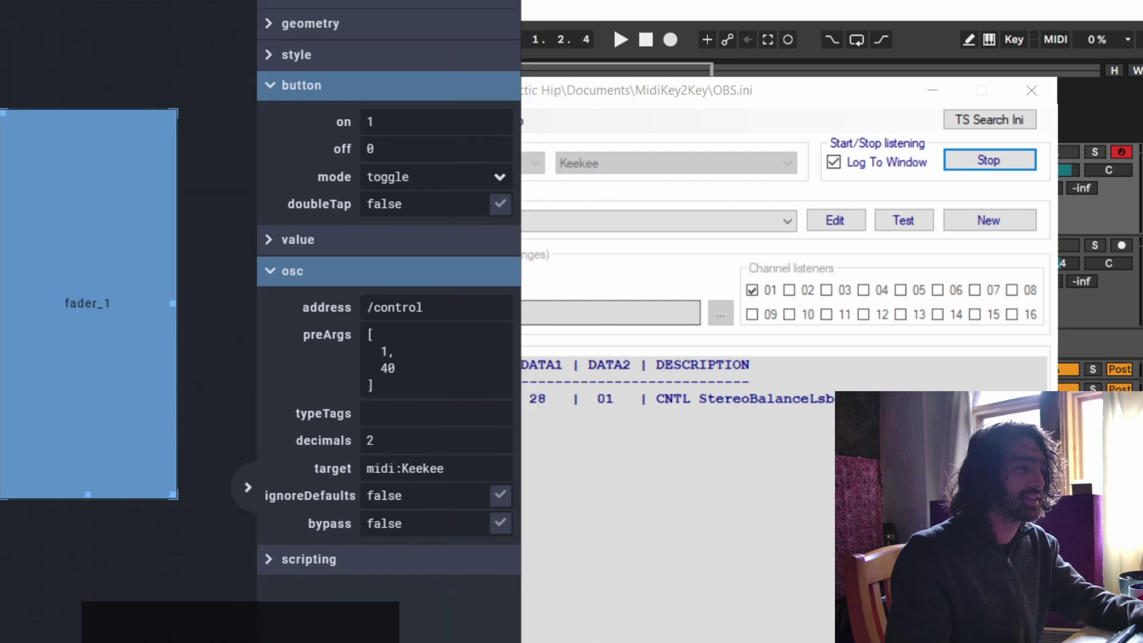
left_click_drag(659, 94, 842, 29)
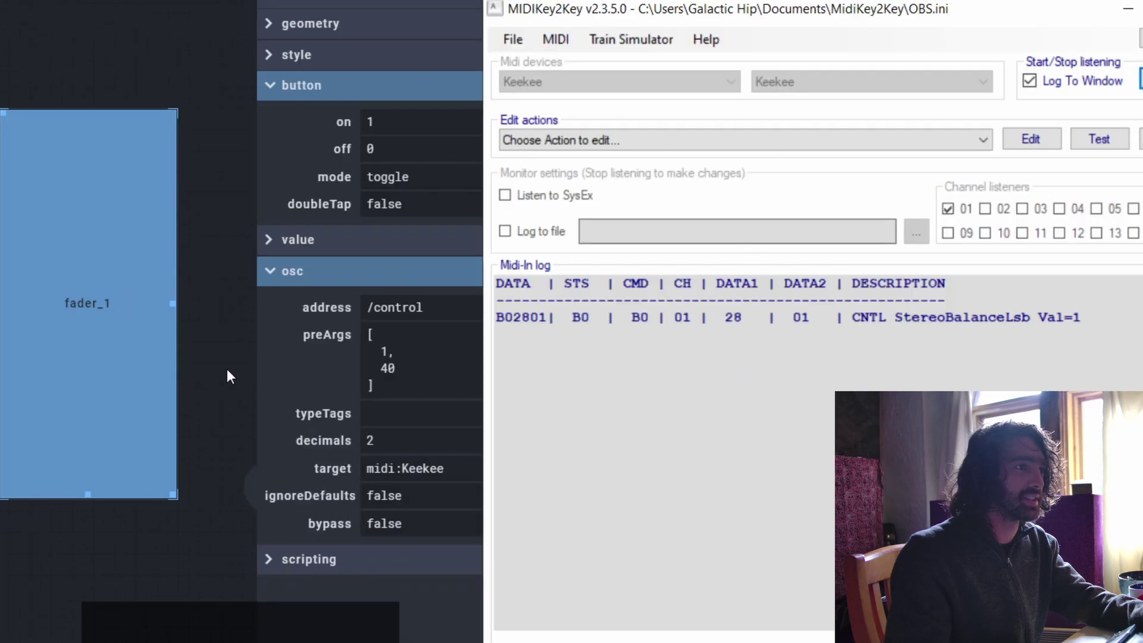
left_click(133, 316)
left_click(131, 315)
left_click(131, 316)
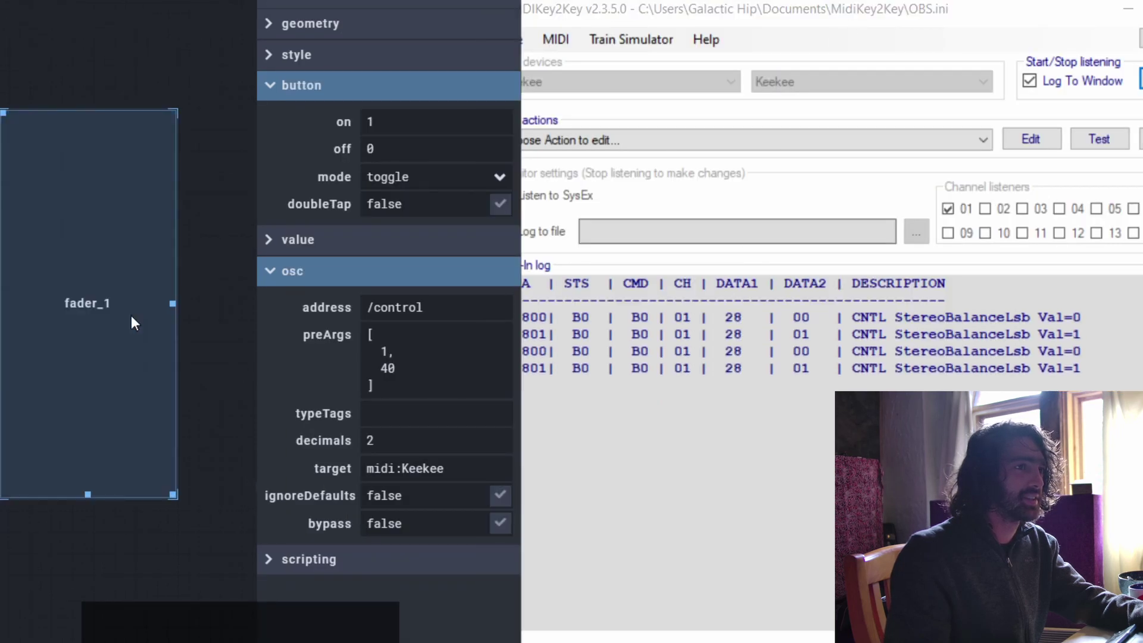
left_click(131, 315)
left_click(131, 316)
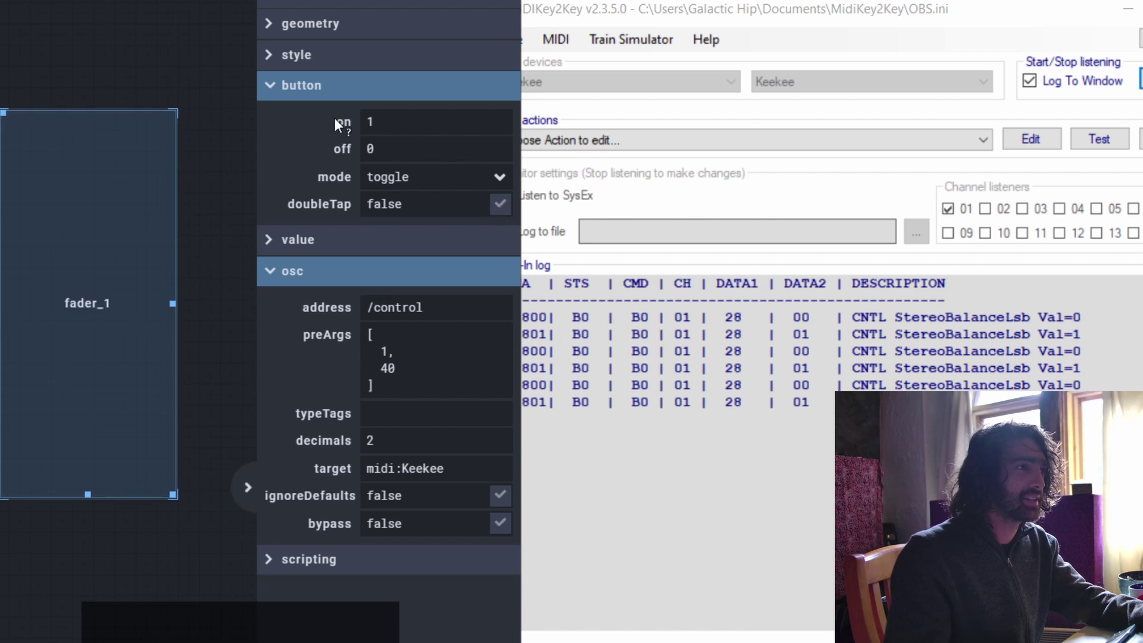
Set the button's mode to tap and test it with several taps against the MIDI-In log.
left_click(466, 177)
left_click(419, 237)
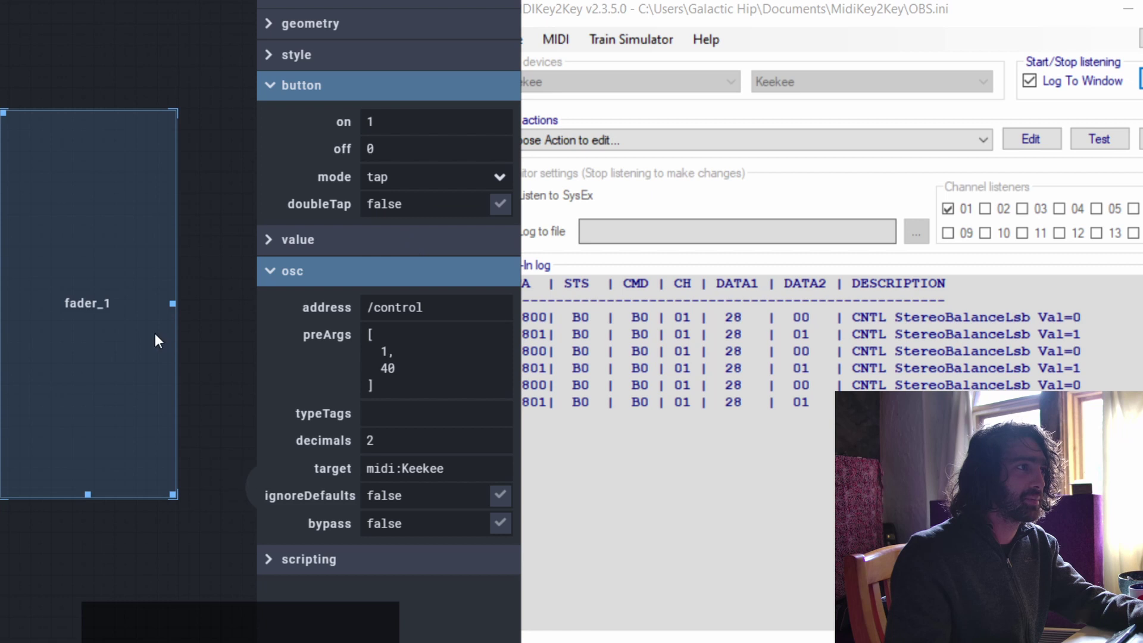
left_click(121, 333)
left_click(124, 328)
left_click(123, 328)
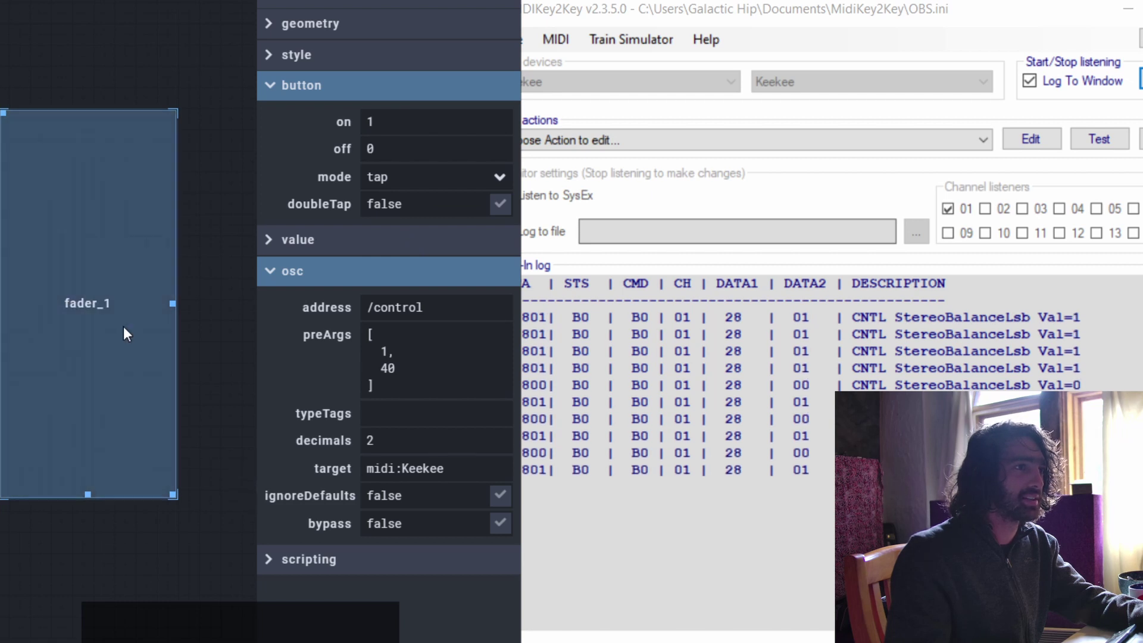
left_click(123, 327)
left_click(124, 326)
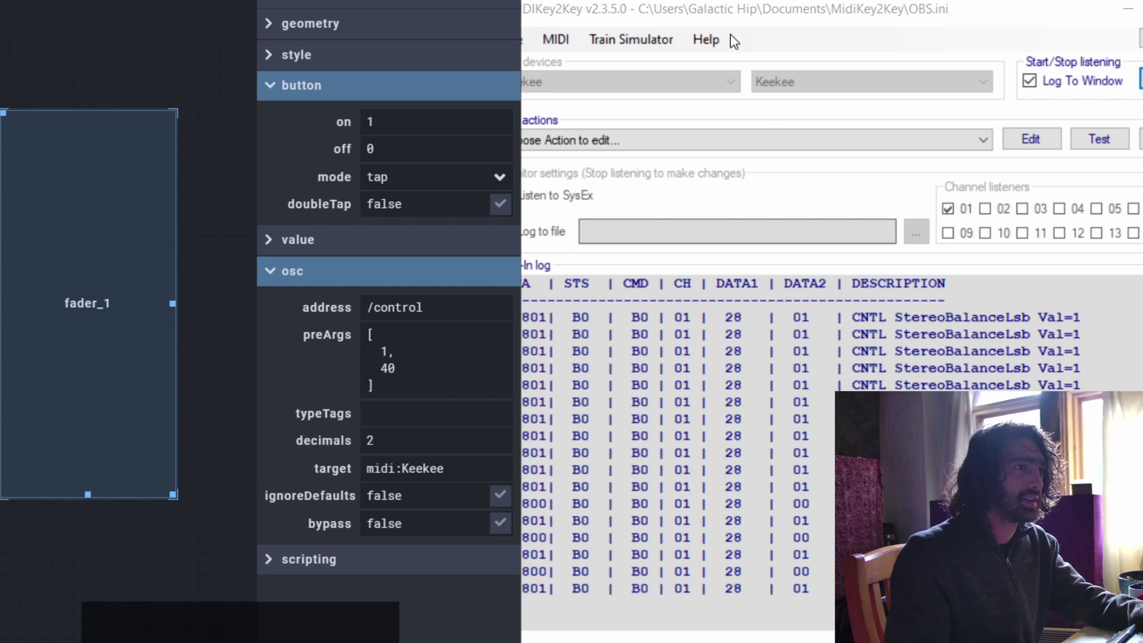
Bring the whole MIDI-In log into view, send another message from the button and open the logged B02801 event for action assignment.
left_click(761, 12)
left_click_drag(761, 12, 672, 1)
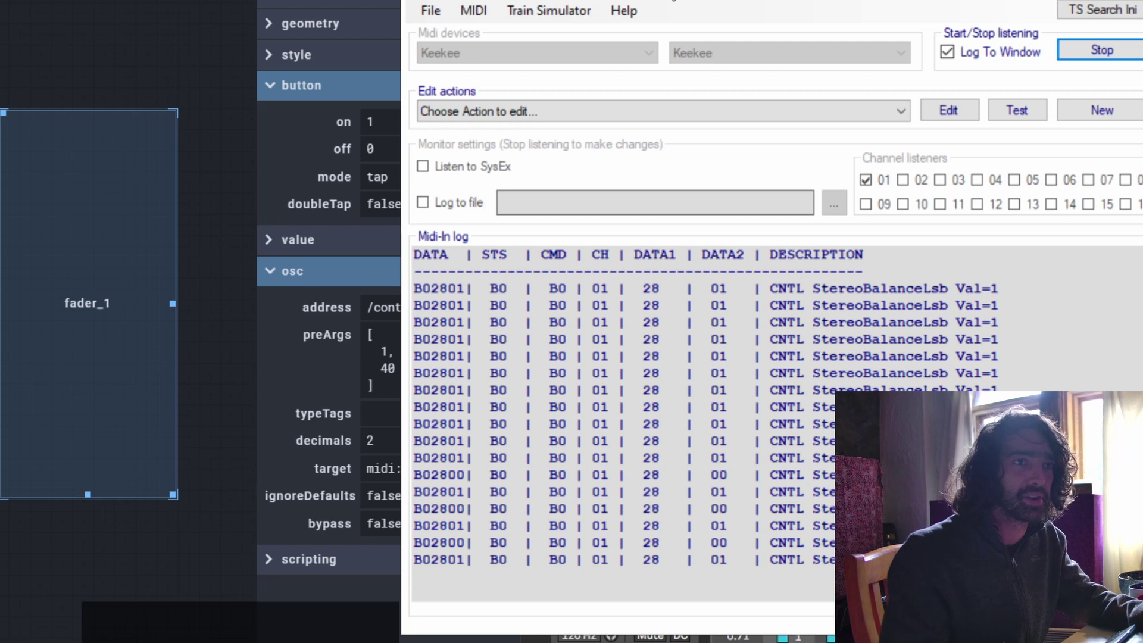
left_click(730, 287)
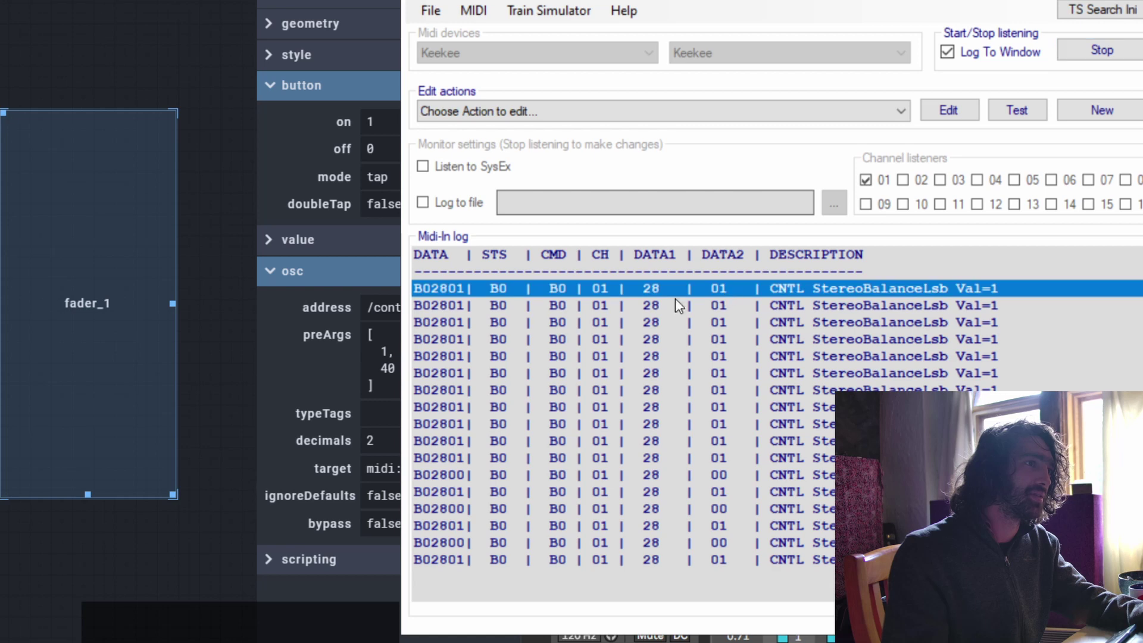
left_click(148, 332)
left_click(713, 285)
double_click(703, 286)
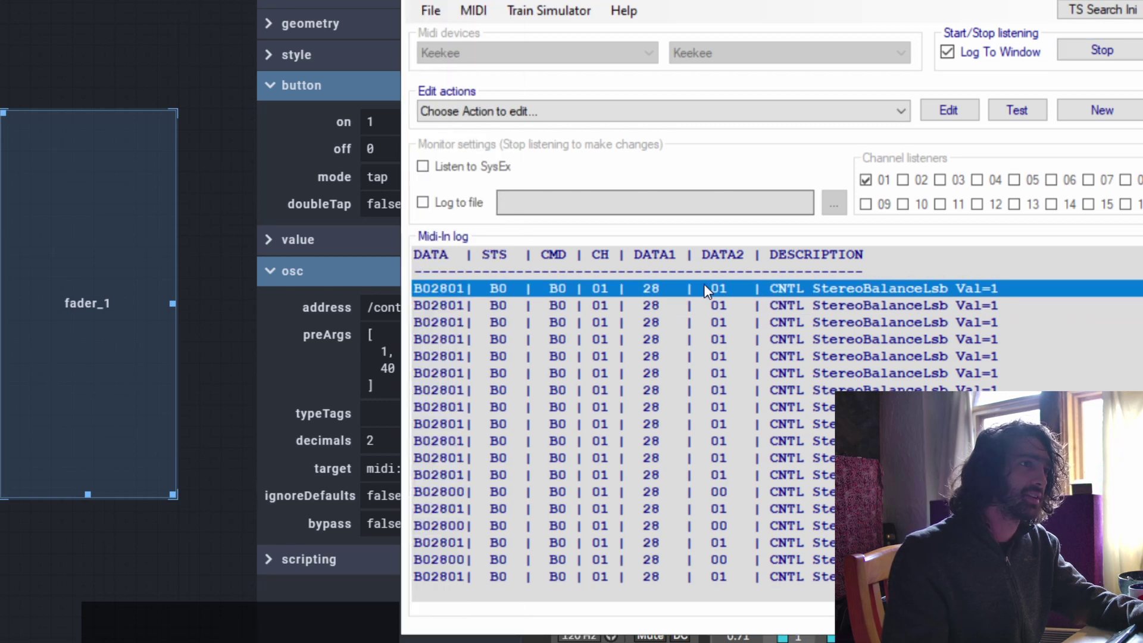
left_click_drag(111, 304, 737, 74)
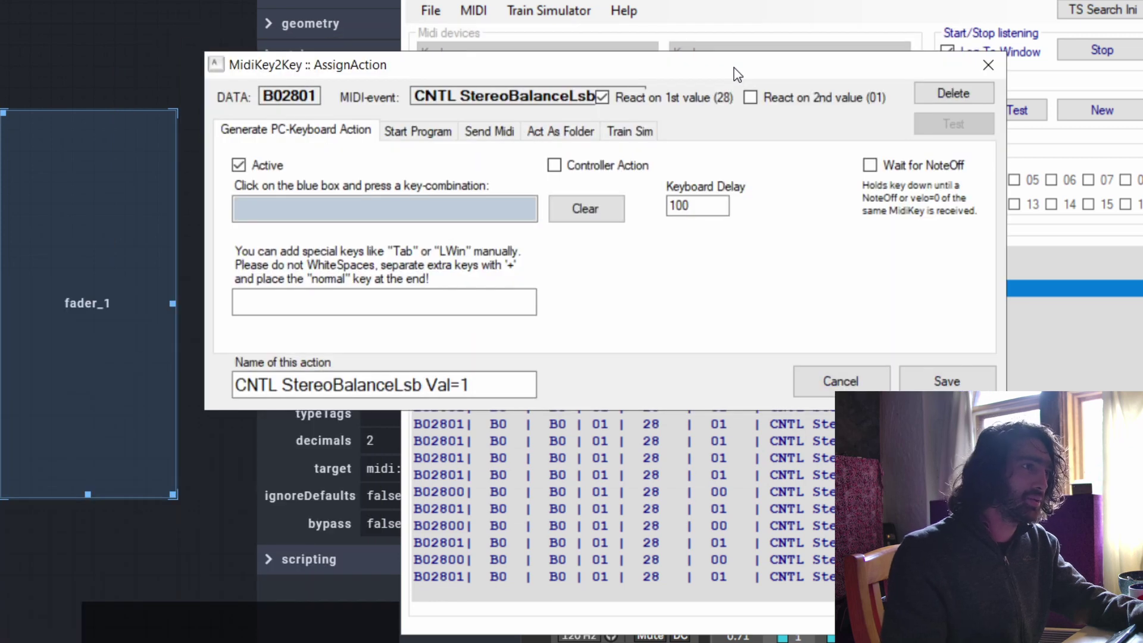
Assign the Control+S shortcut to the B02801 event, name the action "Save pleaasee" and save it.
left_click(452, 206)
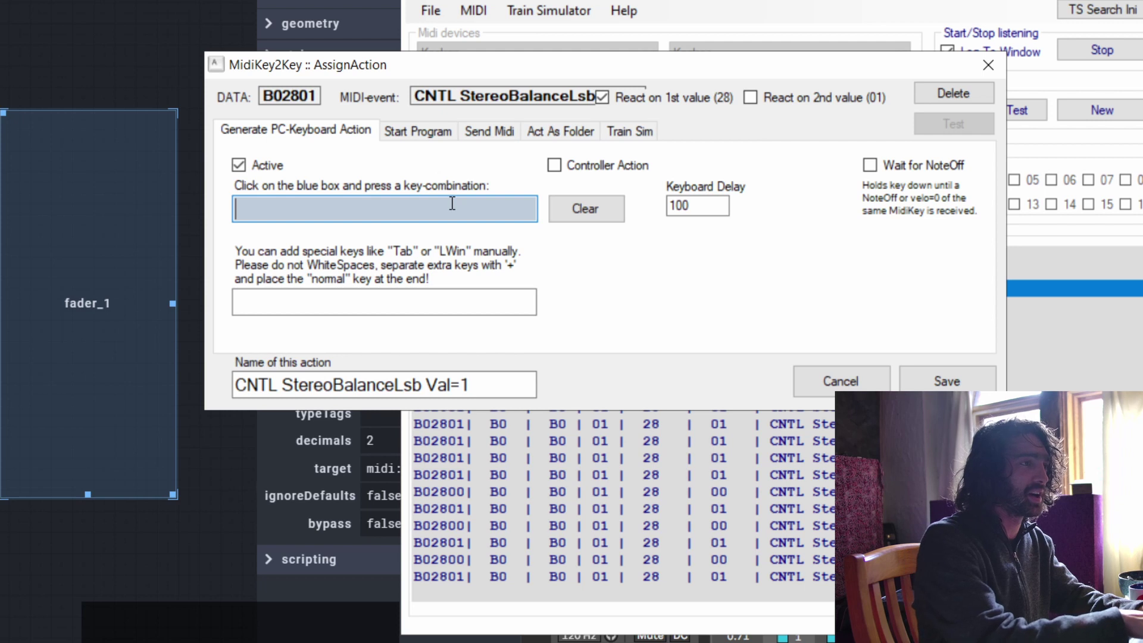
key("ctrl+s")
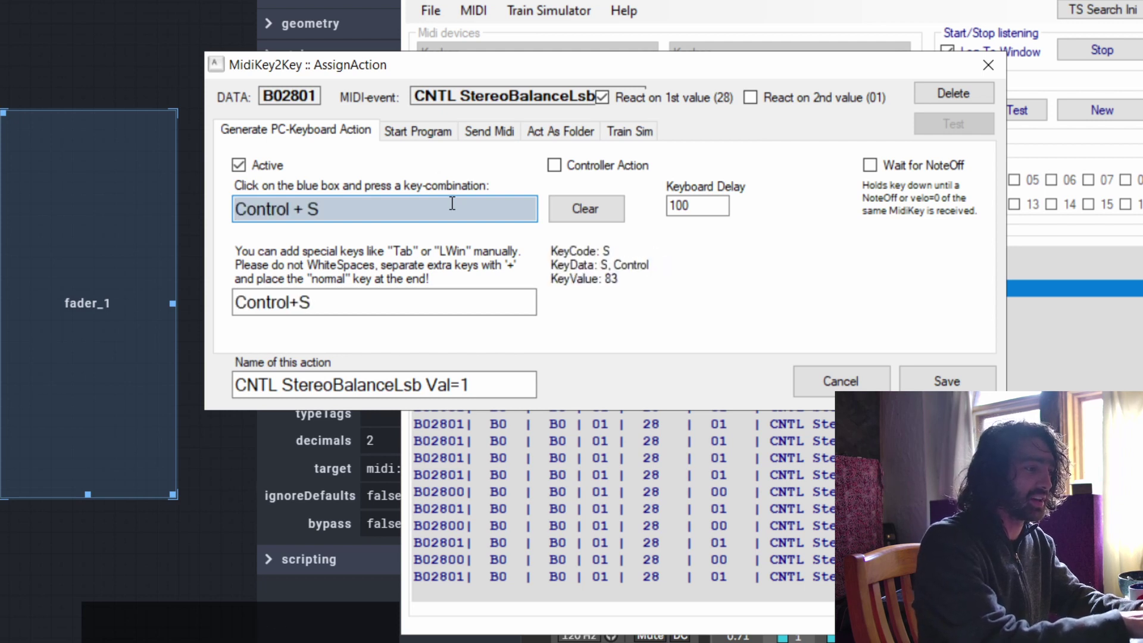
left_click(478, 379)
left_click(484, 378)
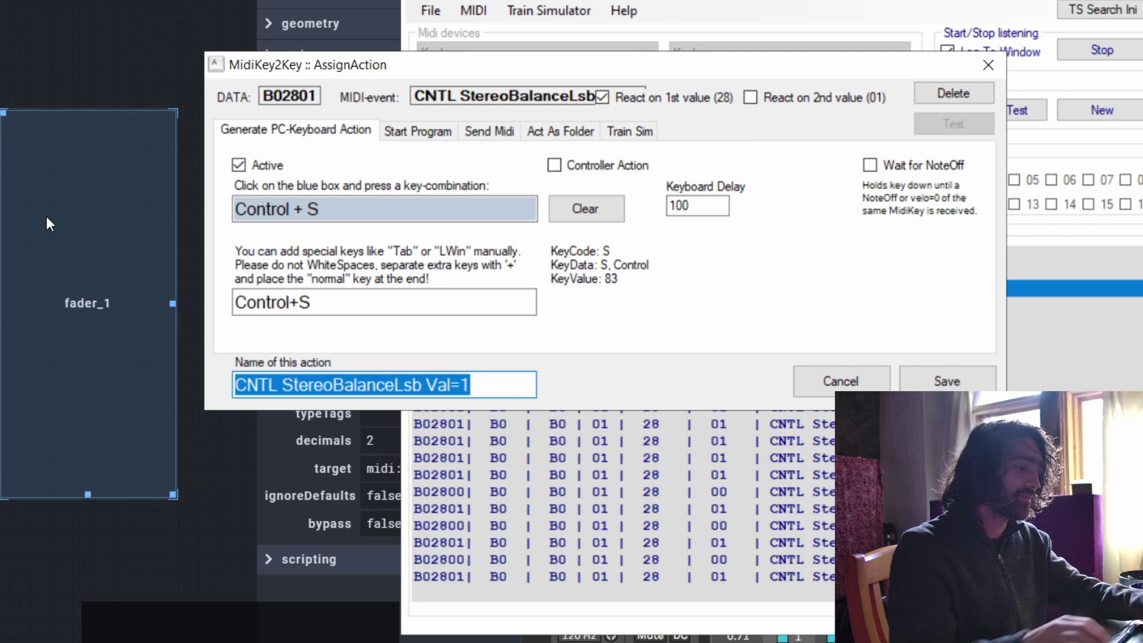
type("Save")
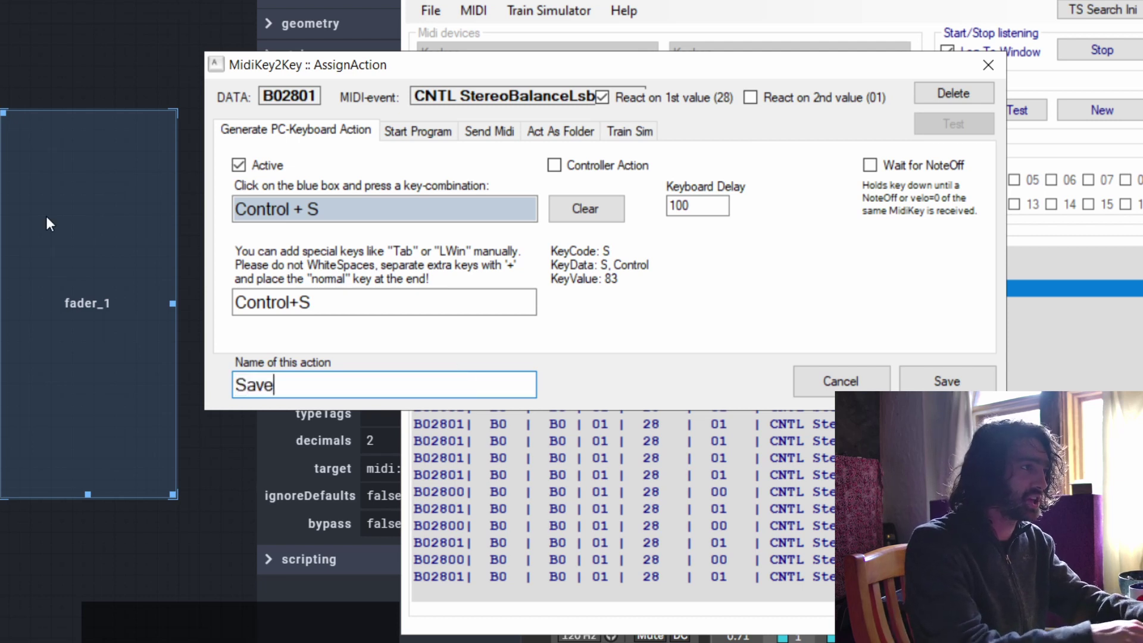
type(" pleaa")
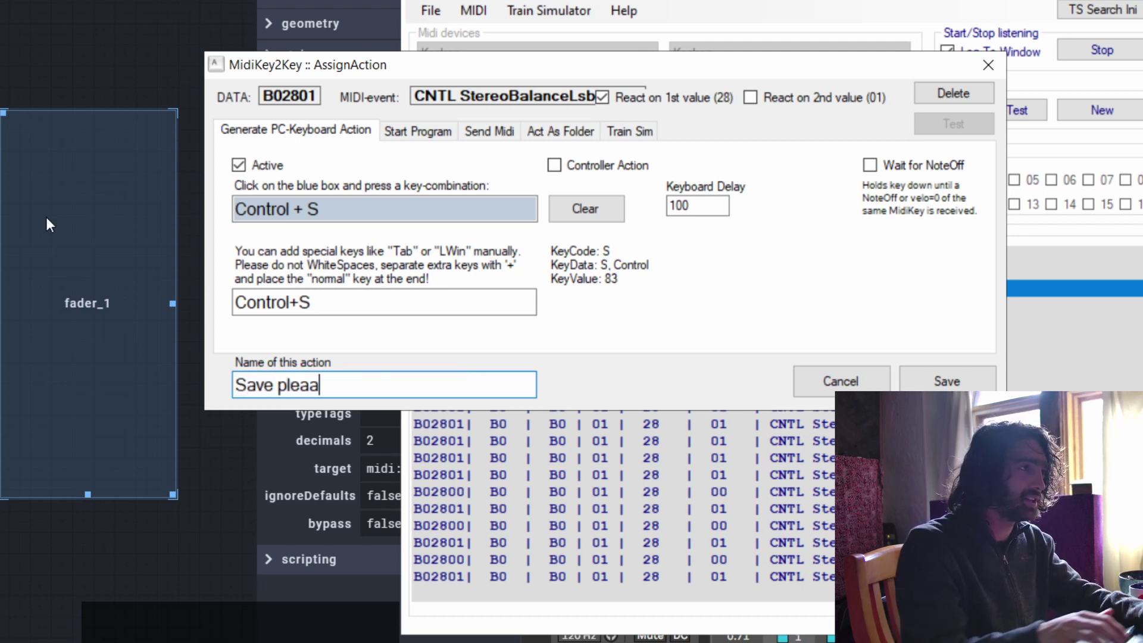
type("see")
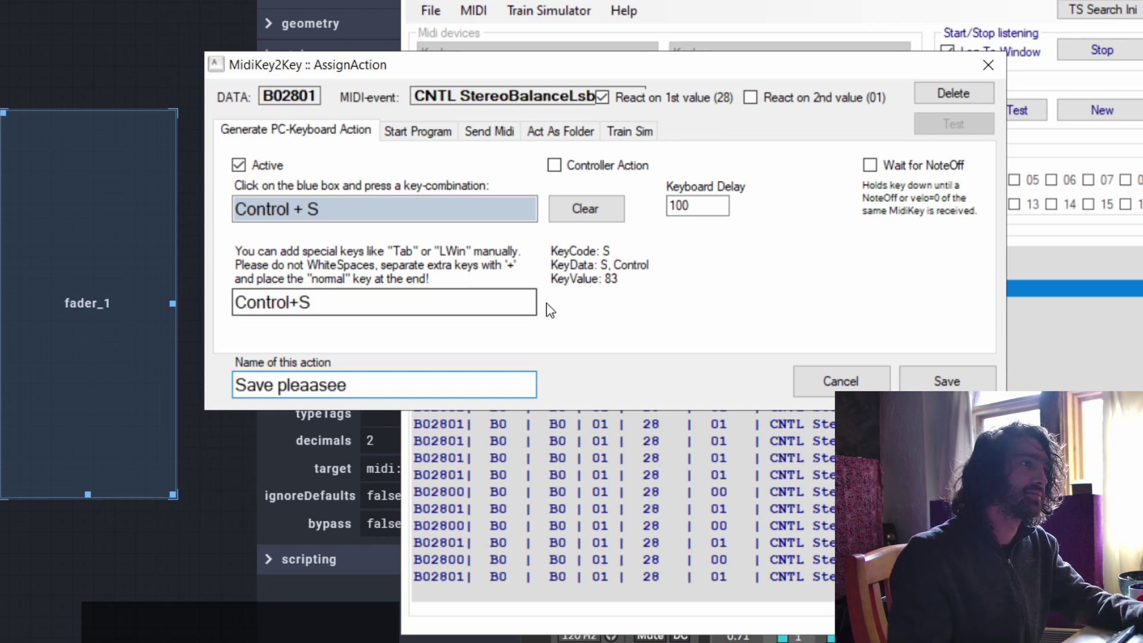
left_click(959, 384)
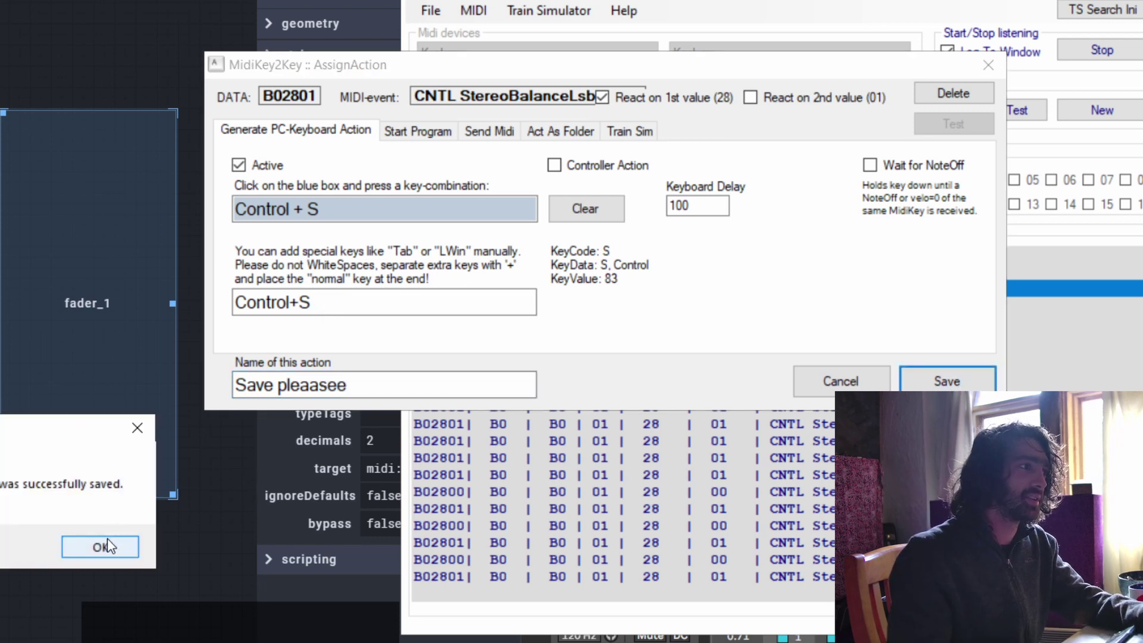
left_click_drag(51, 447, 598, 331)
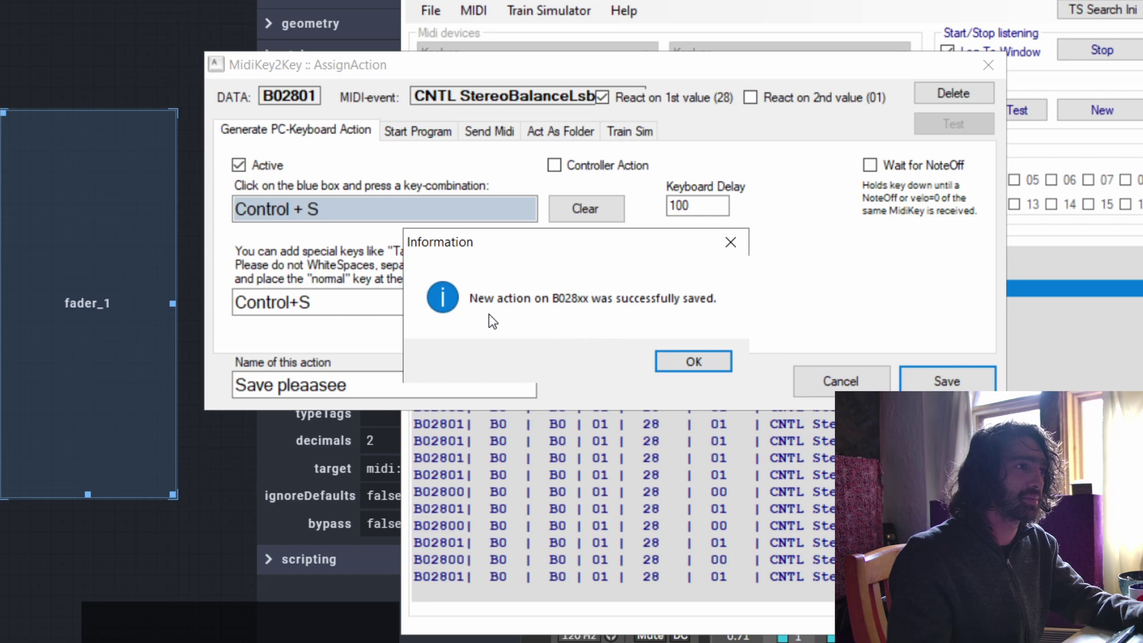
left_click(694, 362)
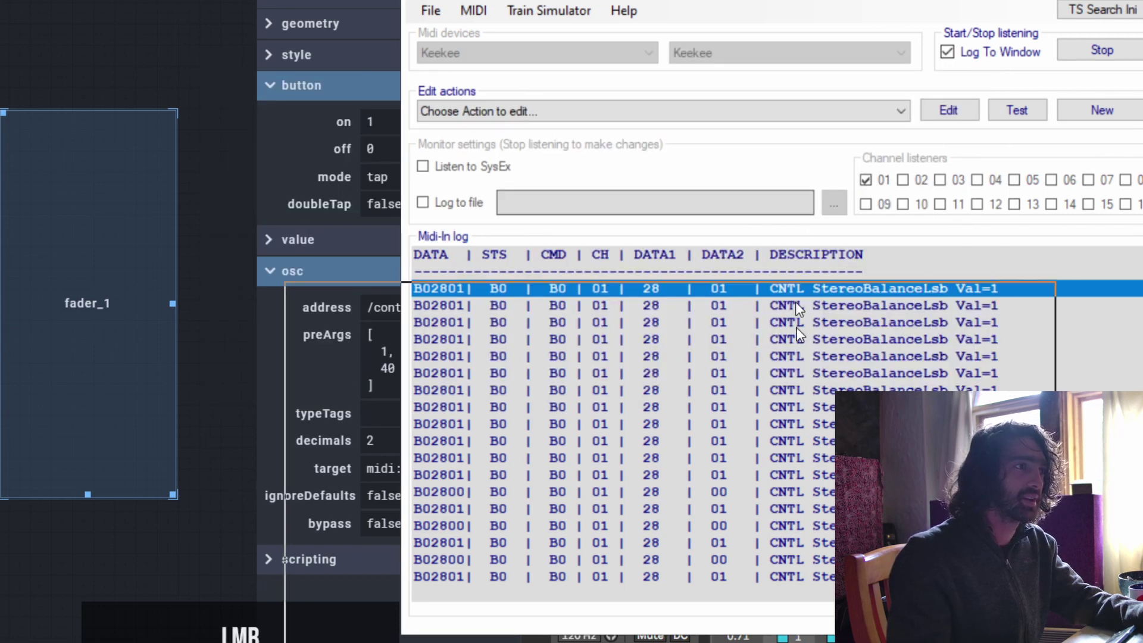
Move MIDIKey2Key aside and compare the button's preArgs with the Wavebody track volume's entry in Live's MIDI mappings.
left_click_drag(885, 0, 785, 476)
left_click_drag(412, 387, 359, 331)
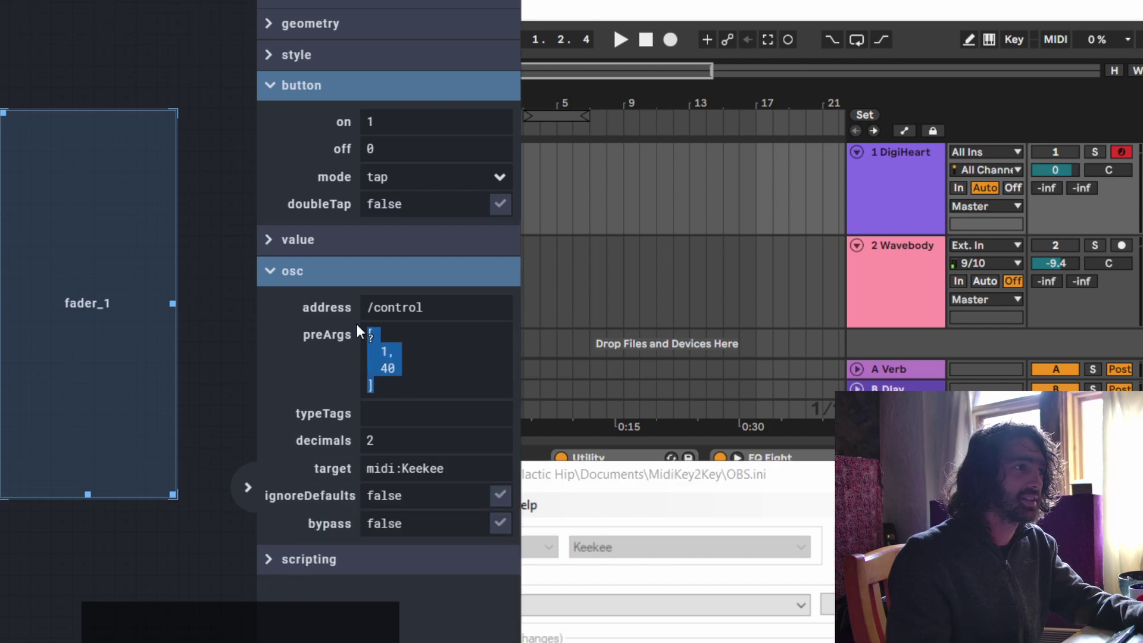
left_click_drag(400, 390, 374, 339)
left_click(1055, 39)
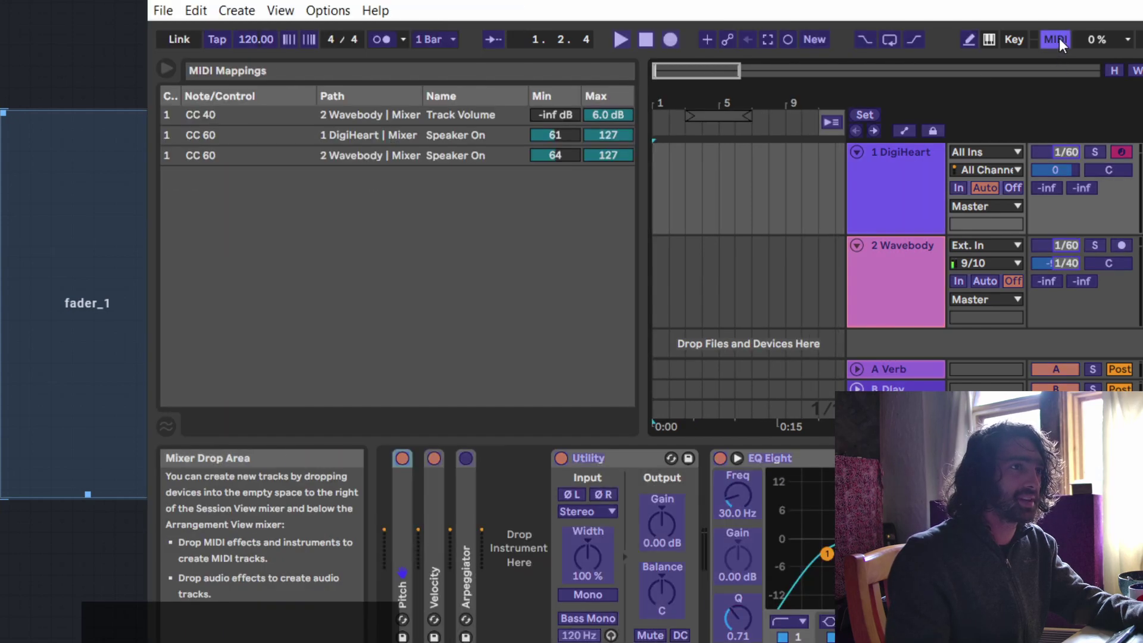
left_click(1069, 262)
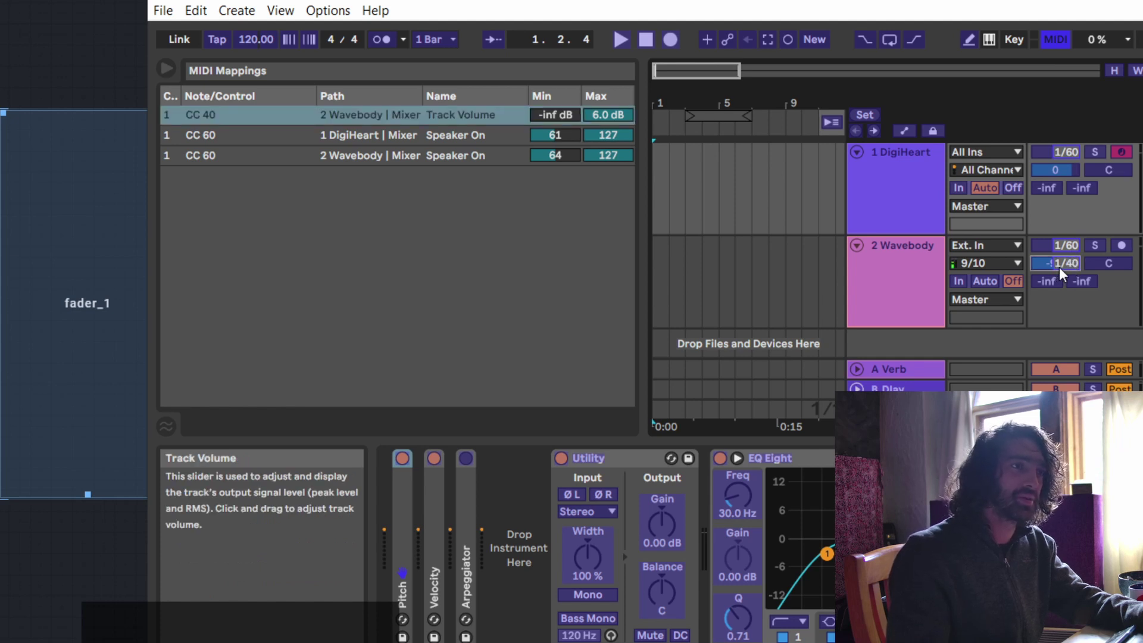
Reduce Live to a smaller window and check the button's preArgs and target against Live's mapping list.
key("super+Down")
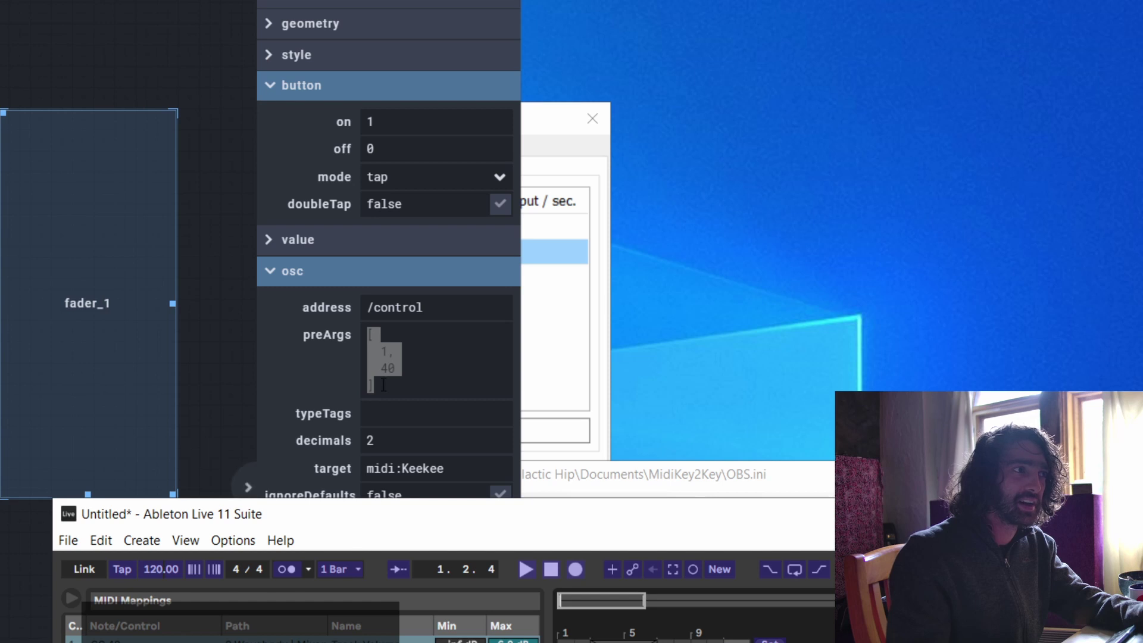
left_click_drag(470, 515, 499, 55)
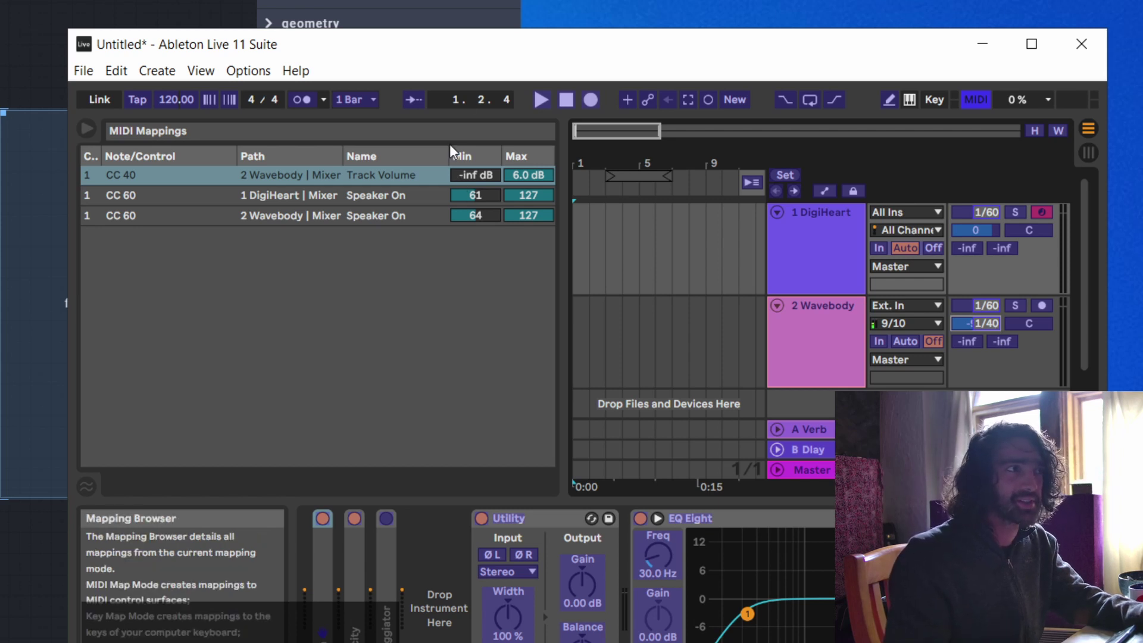
left_click_drag(484, 43, 504, 9)
left_click(395, 379)
key("ctrl+a")
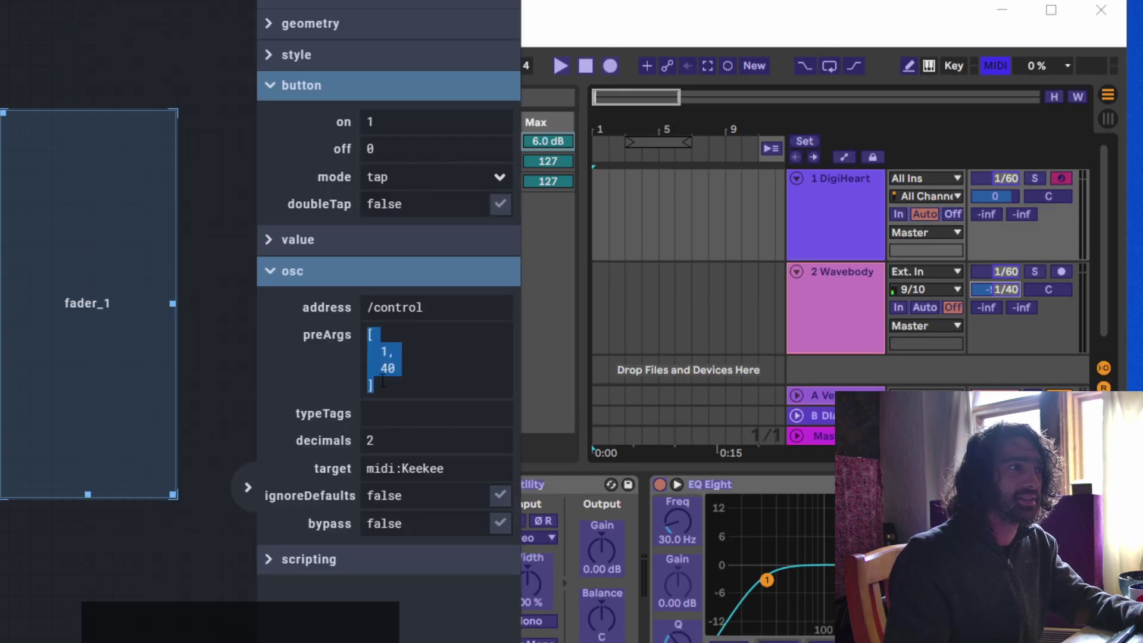
left_click_drag(442, 469, 365, 469)
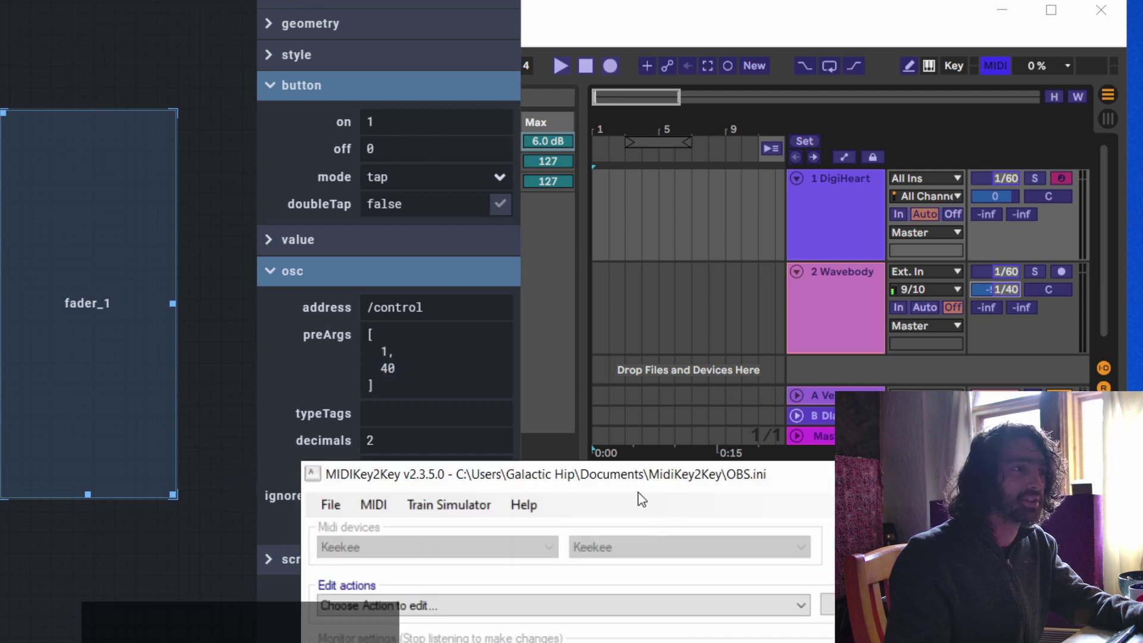
Turn off Live's MIDI mapping mode and arrange the Live and MIDIKey2Key windows so the fader_1 widget stays accessible.
left_click_drag(639, 474, 504, 406)
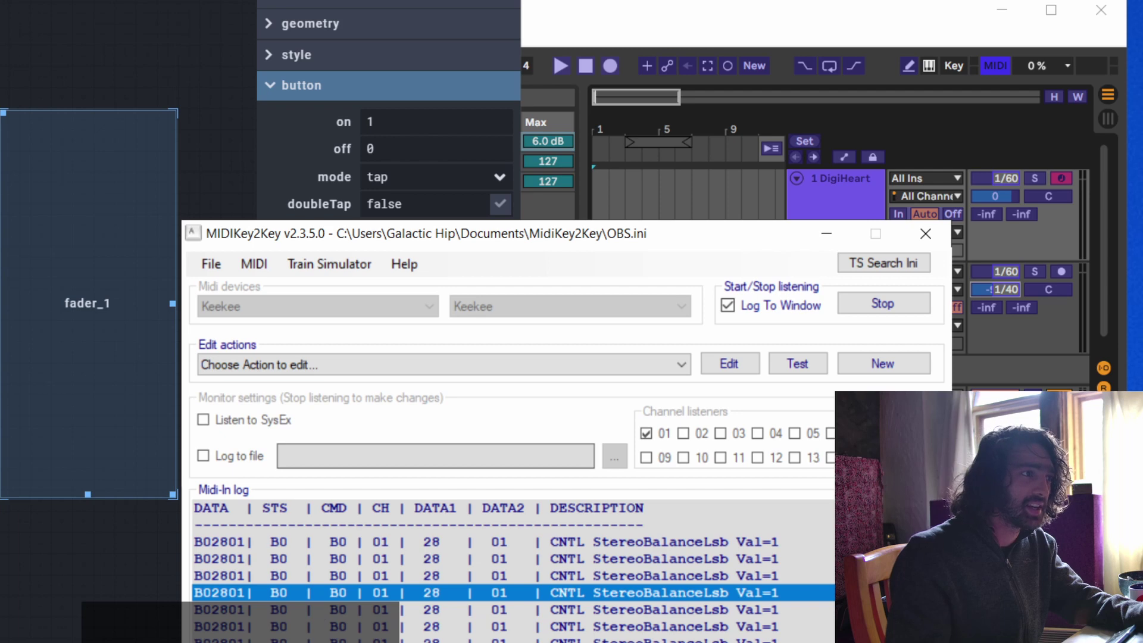
left_click(990, 63)
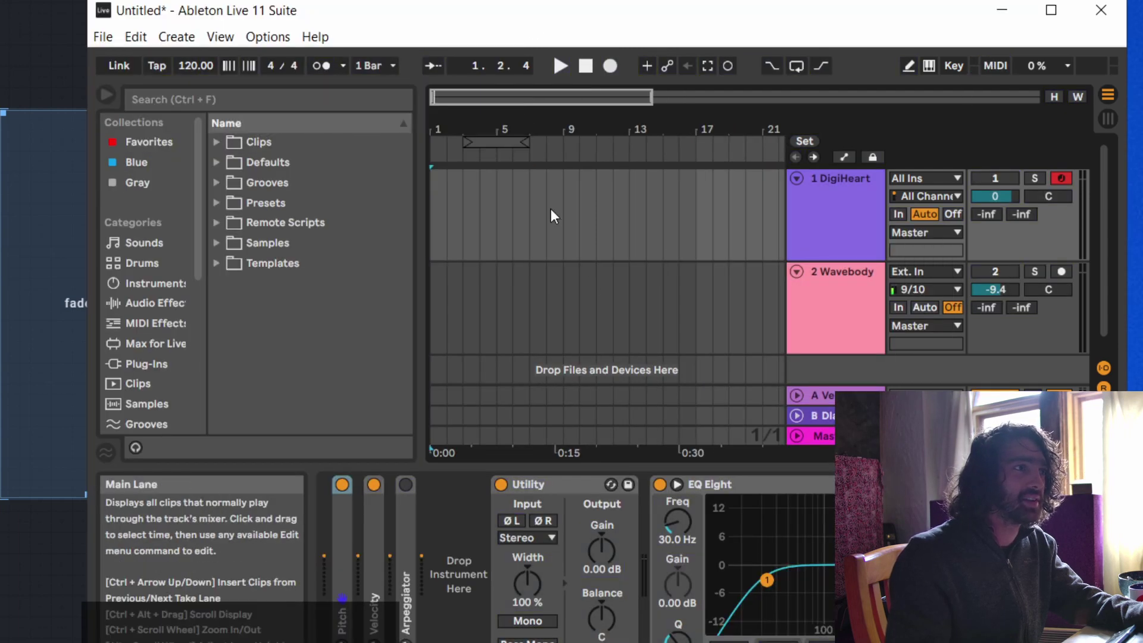
left_click_drag(500, 9, 550, 163)
left_click_drag(394, 169, 590, 44)
left_click(250, 333)
left_click(869, 308)
left_click_drag(749, 233, 875, 585)
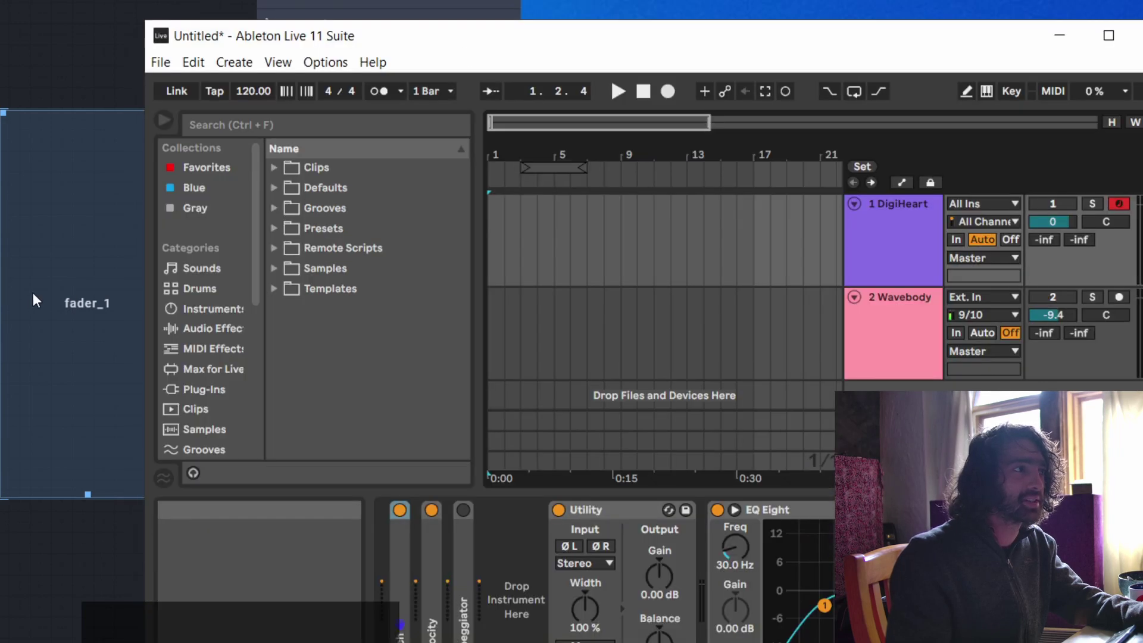
Trigger the fader_1 button beside the Live window to test the assigned save shortcut, and return to Open Stage Control.
left_click(72, 280)
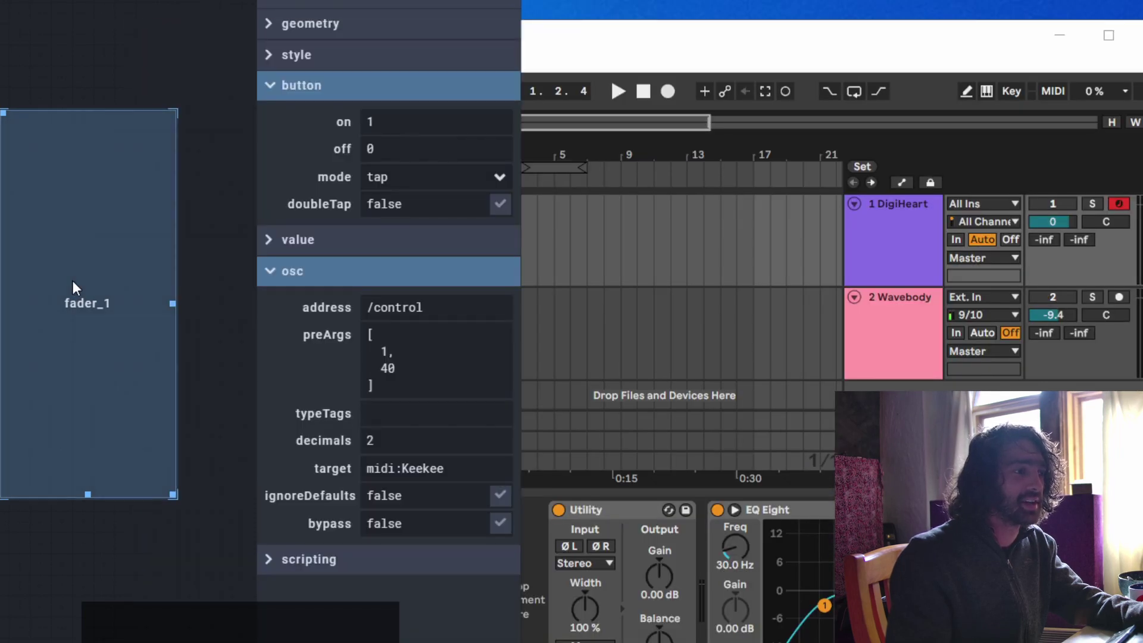
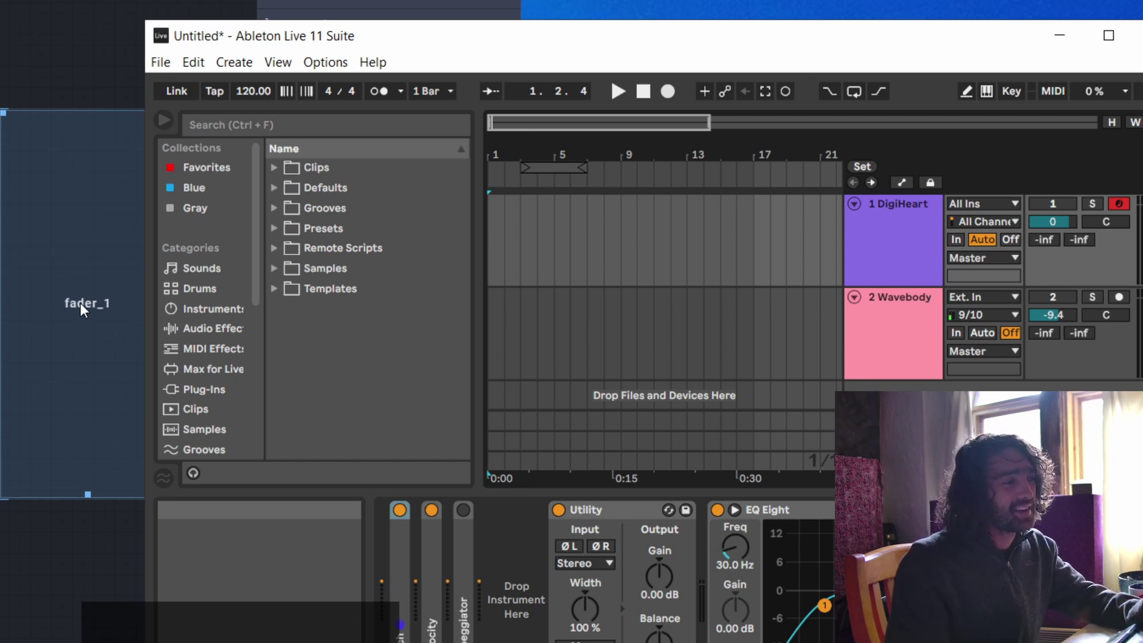
left_click(79, 302)
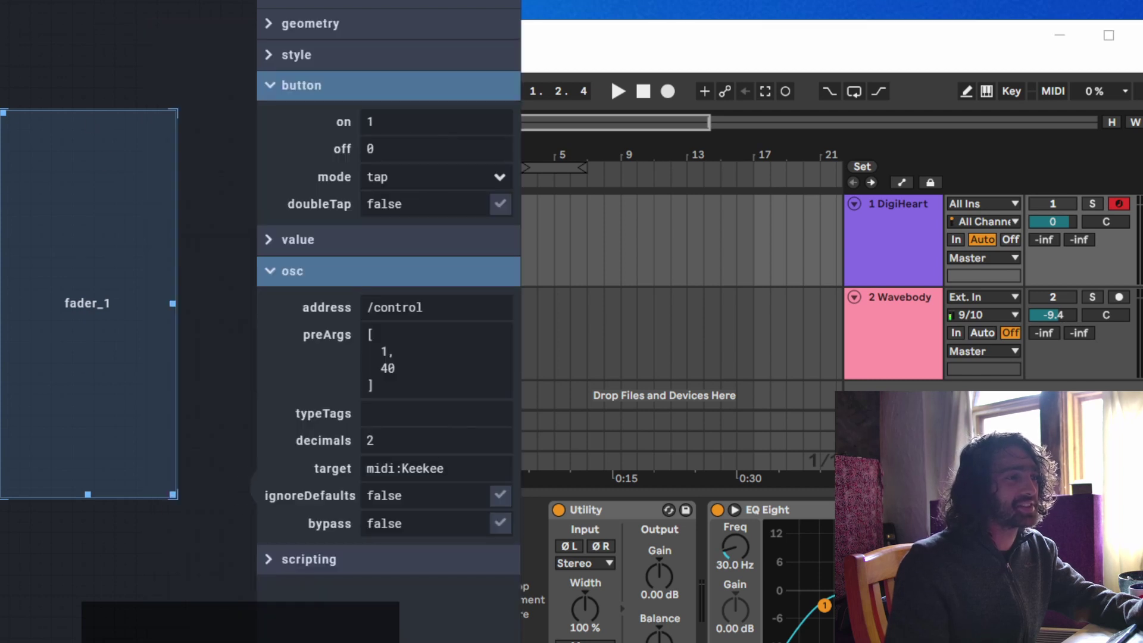
left_click(774, 47)
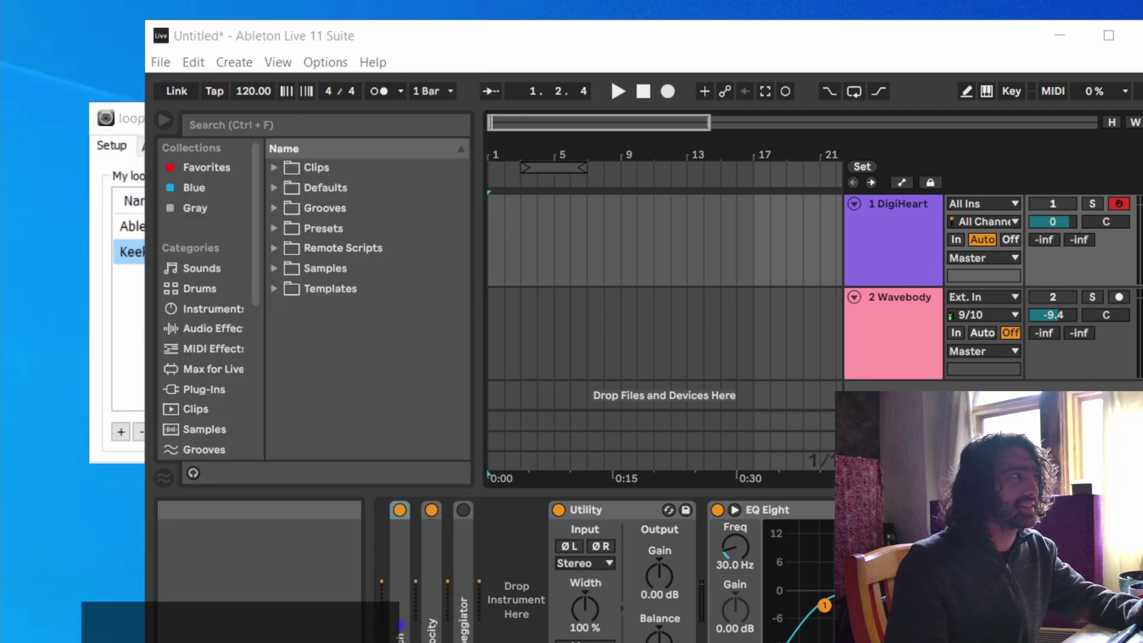
key("alt+Tab")
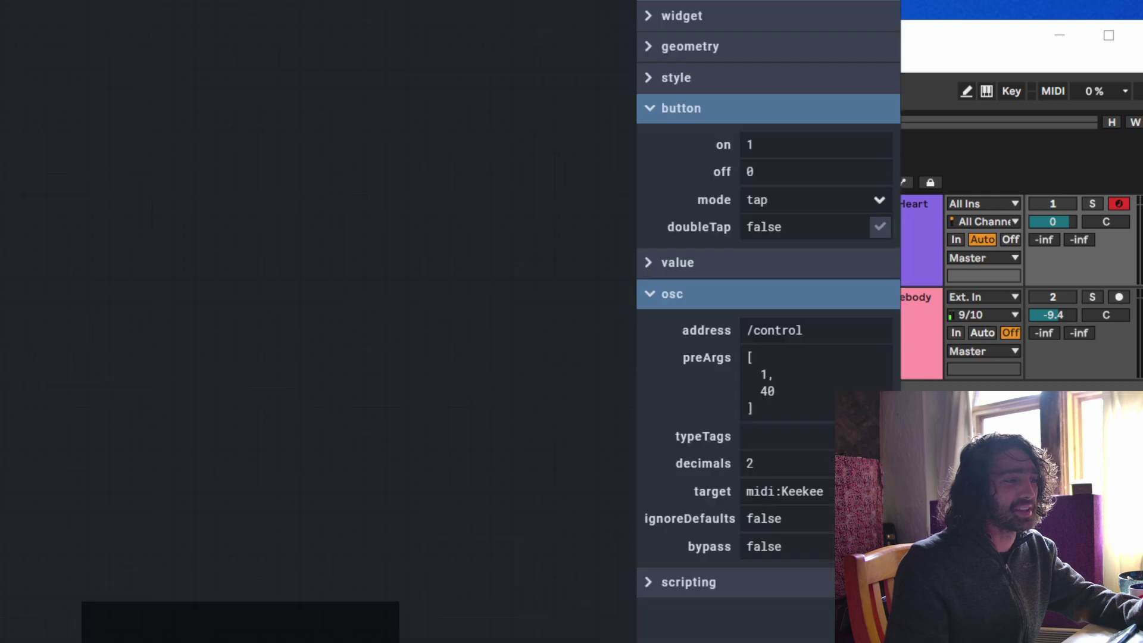
Shrink the Open Stage Control window beside Live and bring the fader_1 widget back into view.
left_click_drag(900, 370, 437, 19)
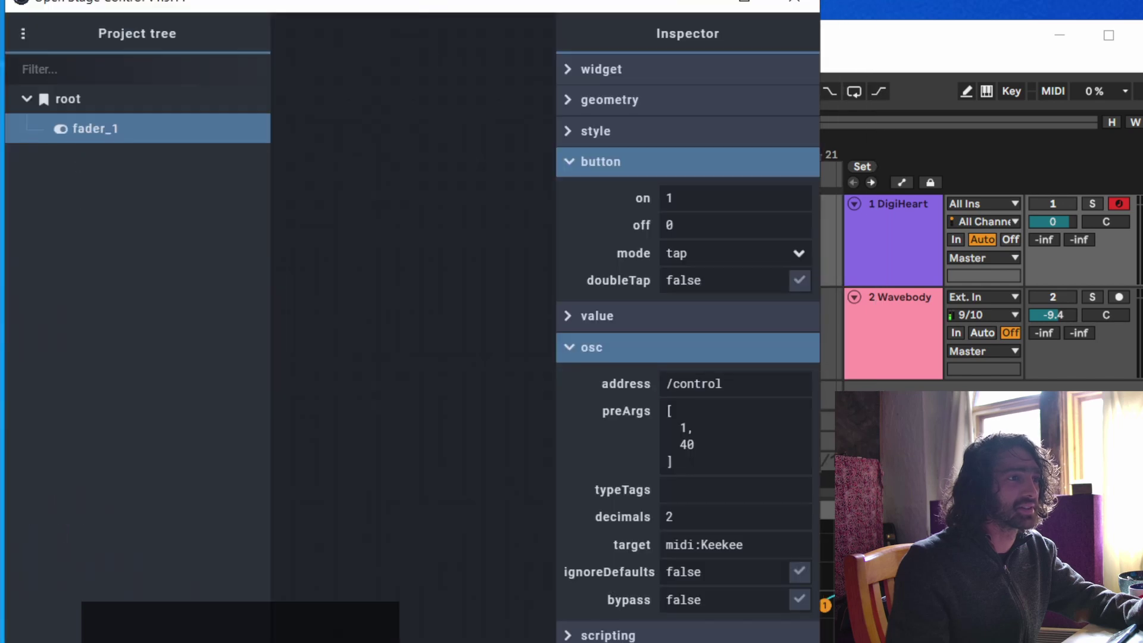
left_click_drag(820, 642, 706, 453)
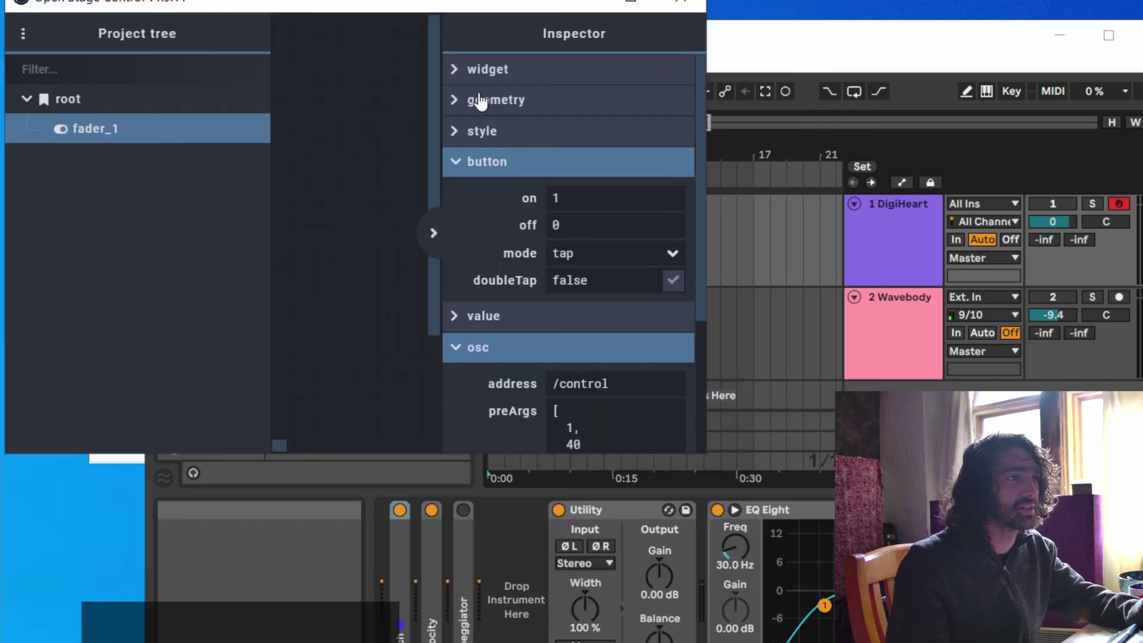
left_click_drag(437, 10, 349, 0)
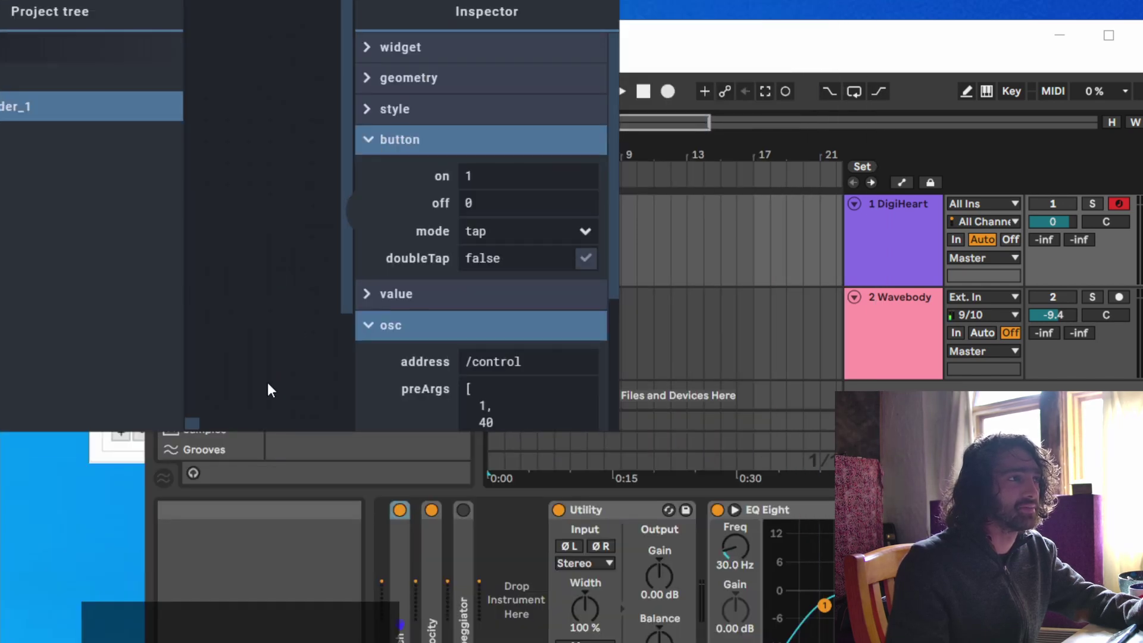
left_click(226, 422)
left_click_drag(226, 423, 349, 411)
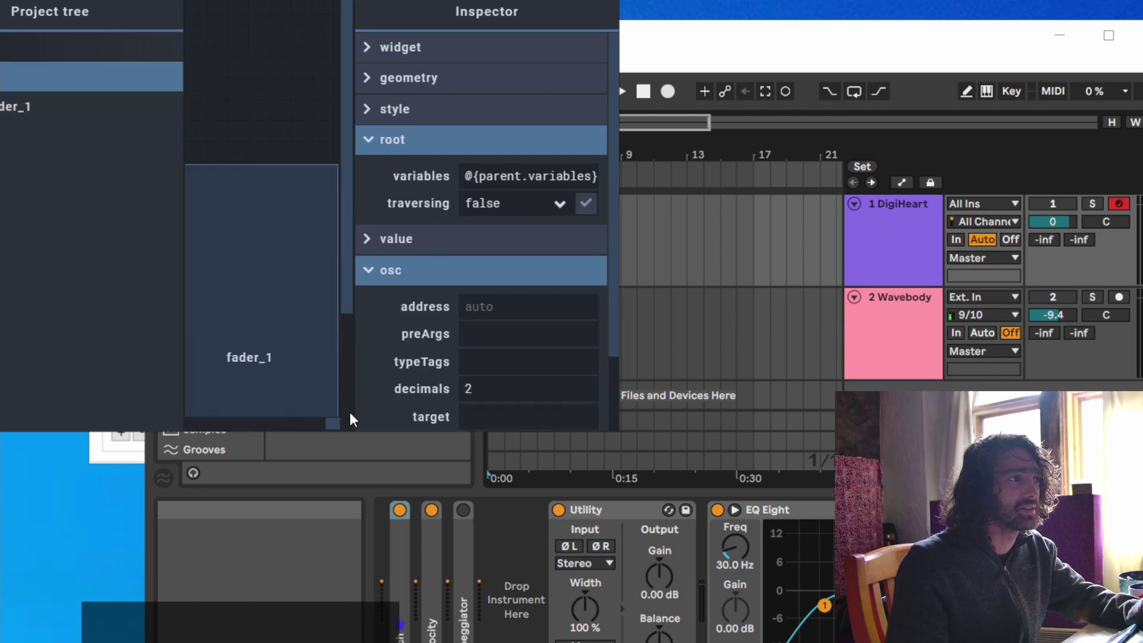
Trigger the save shortcut from the fader_1 button and save the session as "Abletron tutorial" in the 1 OSC templates folder.
left_click(271, 268)
key("ctrl+s")
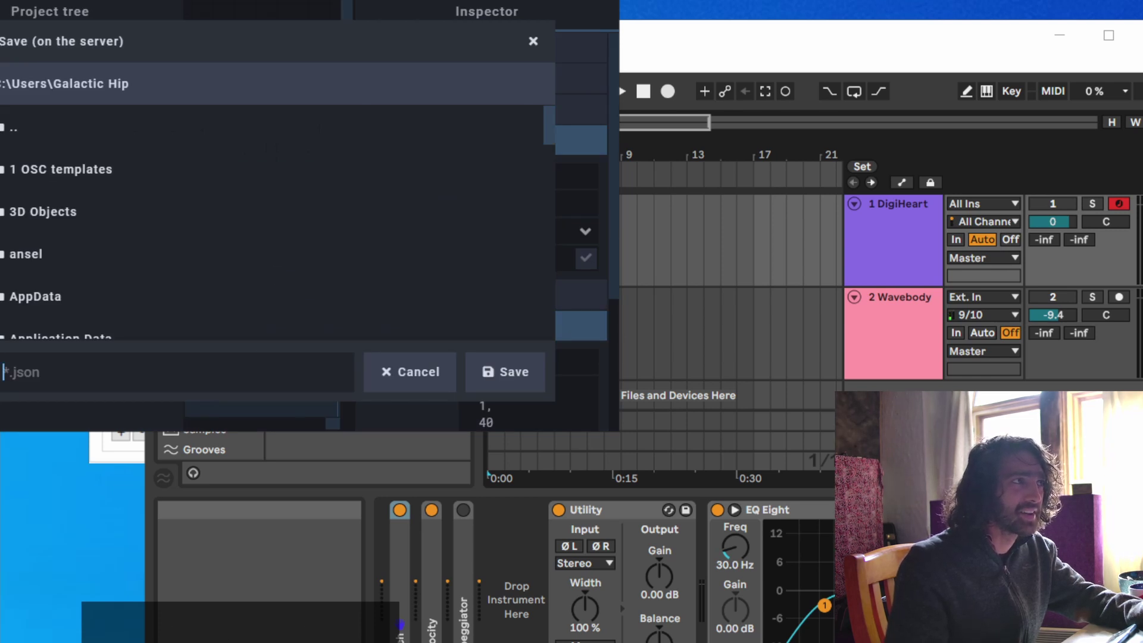
left_click_drag(92, 0, 239, 37)
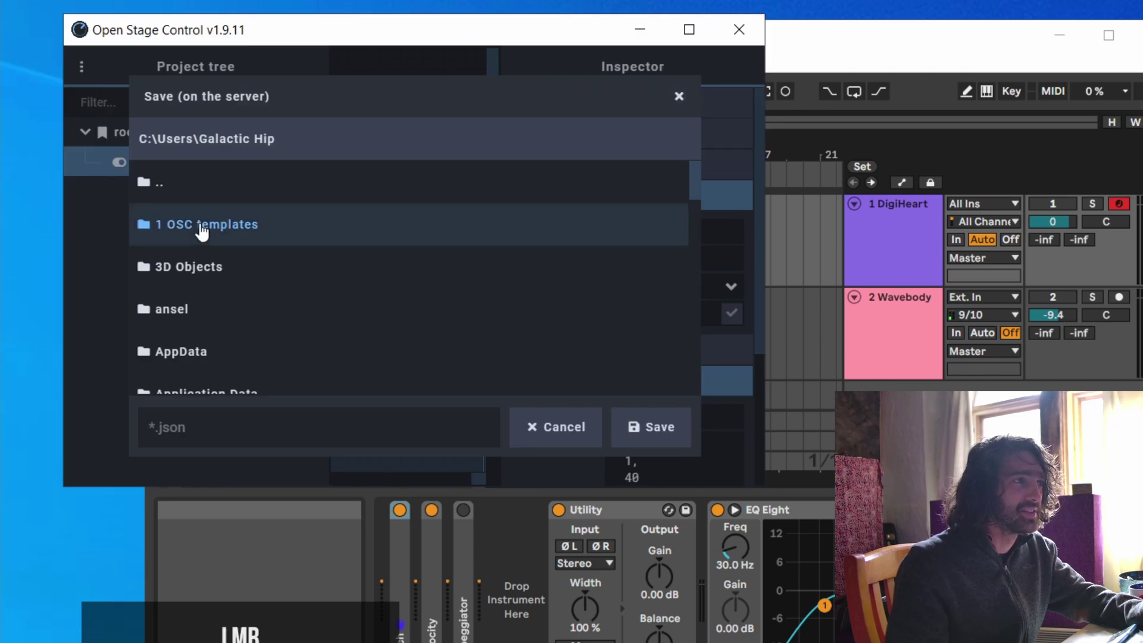
left_click(172, 230)
left_click(283, 434)
type("Able")
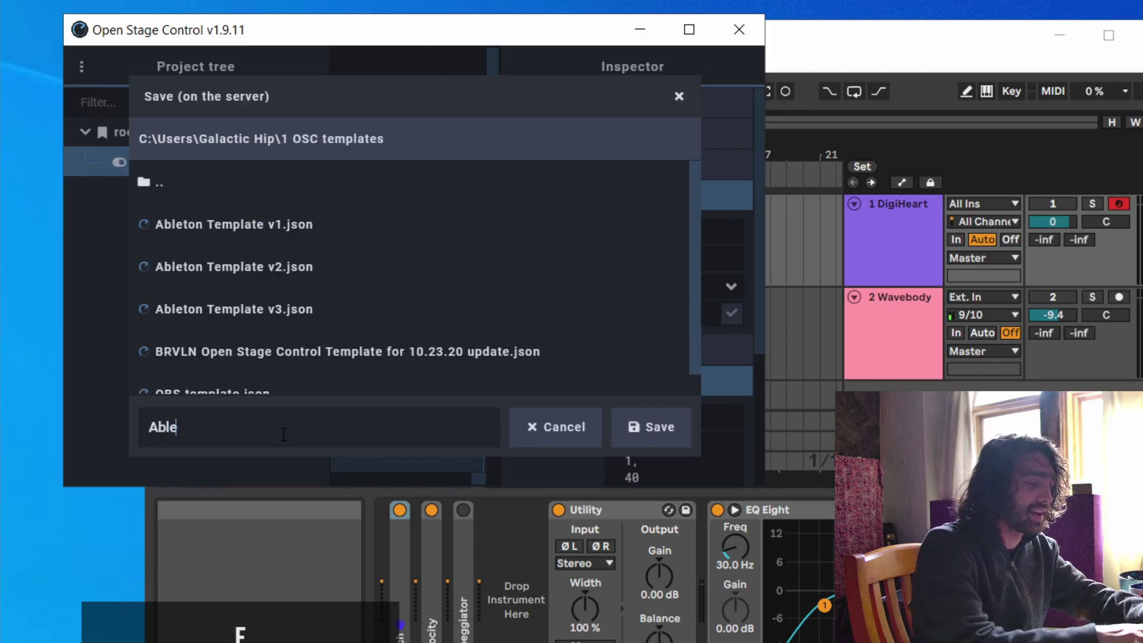
key("BackSpace")
type("etron")
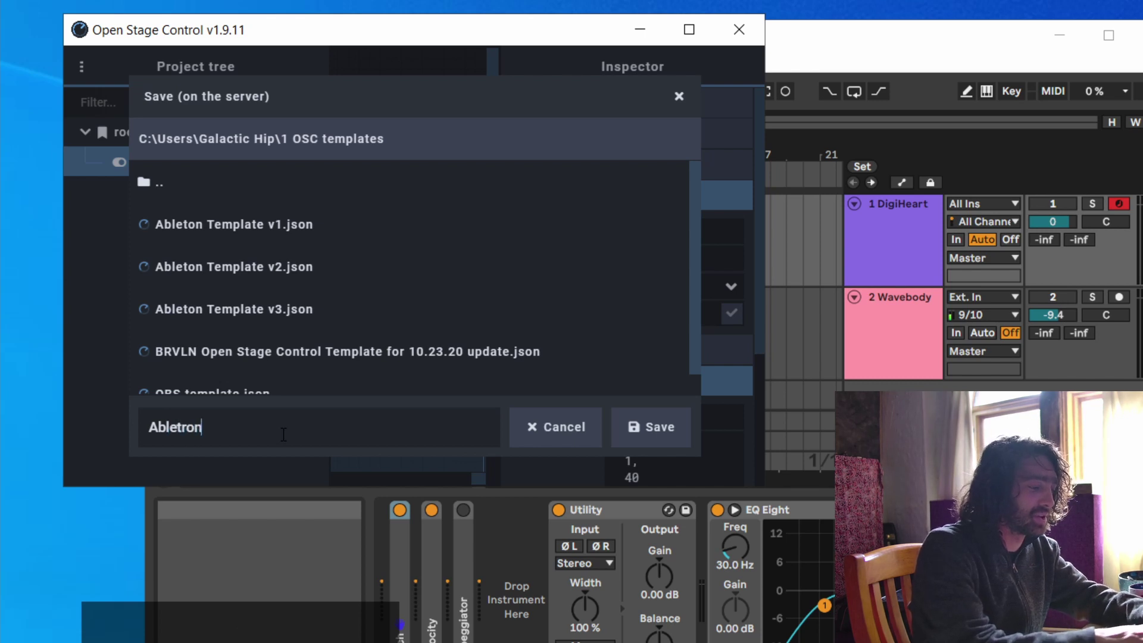
type(" tutorial")
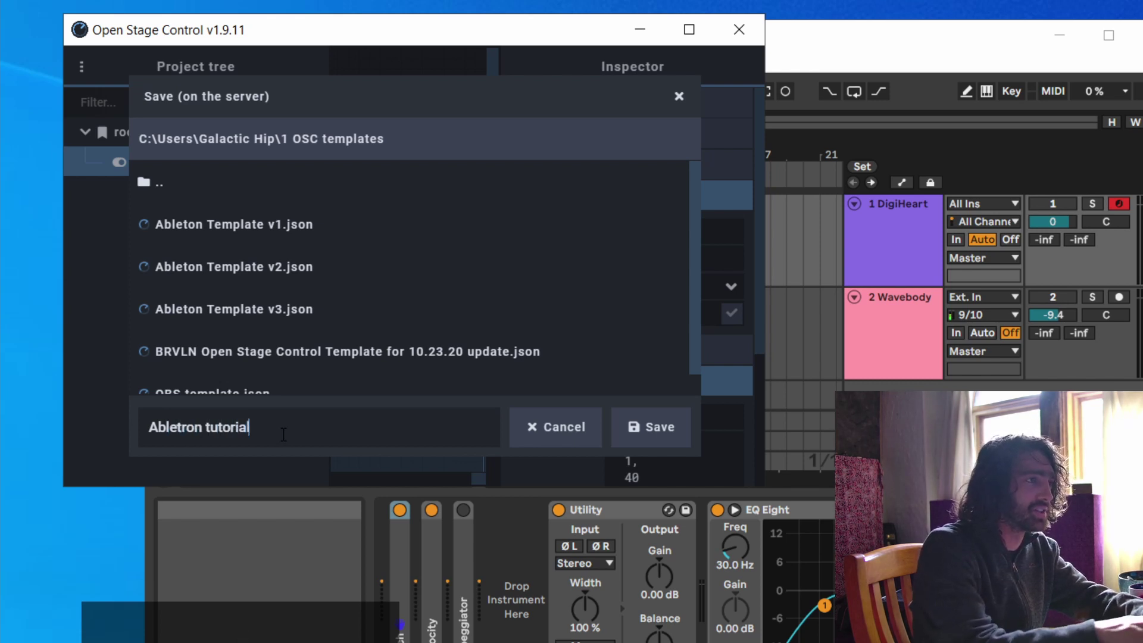
left_click(635, 427)
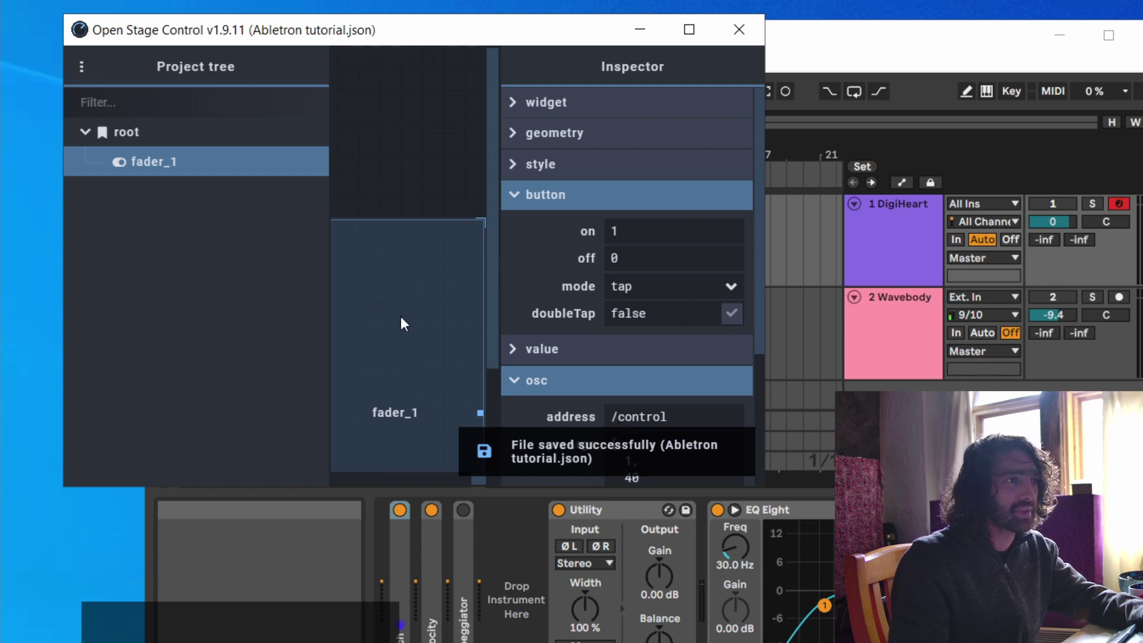
Check the MIDIKey2Key window, and move the Open Stage Control window down slightly to uncover Live's title bar.
left_click(638, 640)
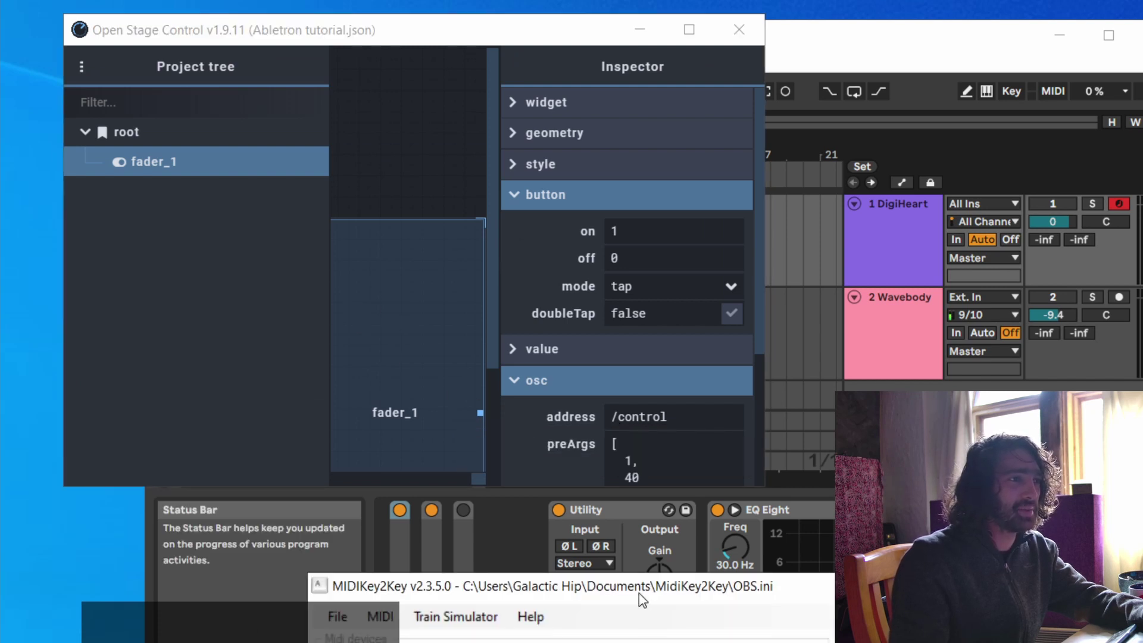
left_click_drag(642, 598, 491, 55)
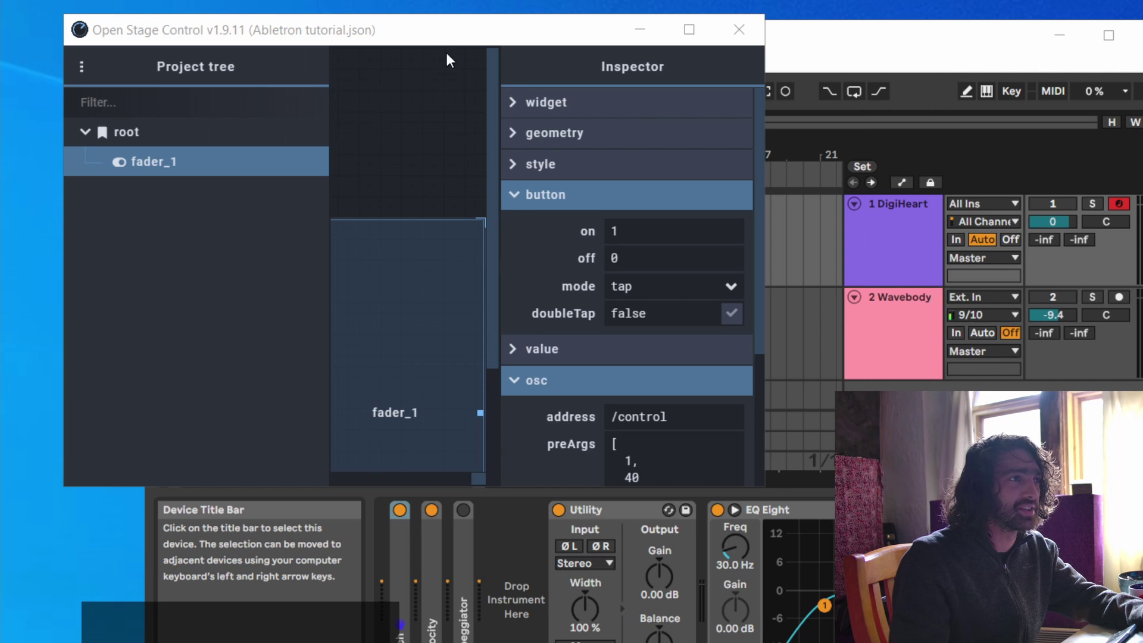
left_click(428, 37)
left_click_drag(418, 35, 418, 69)
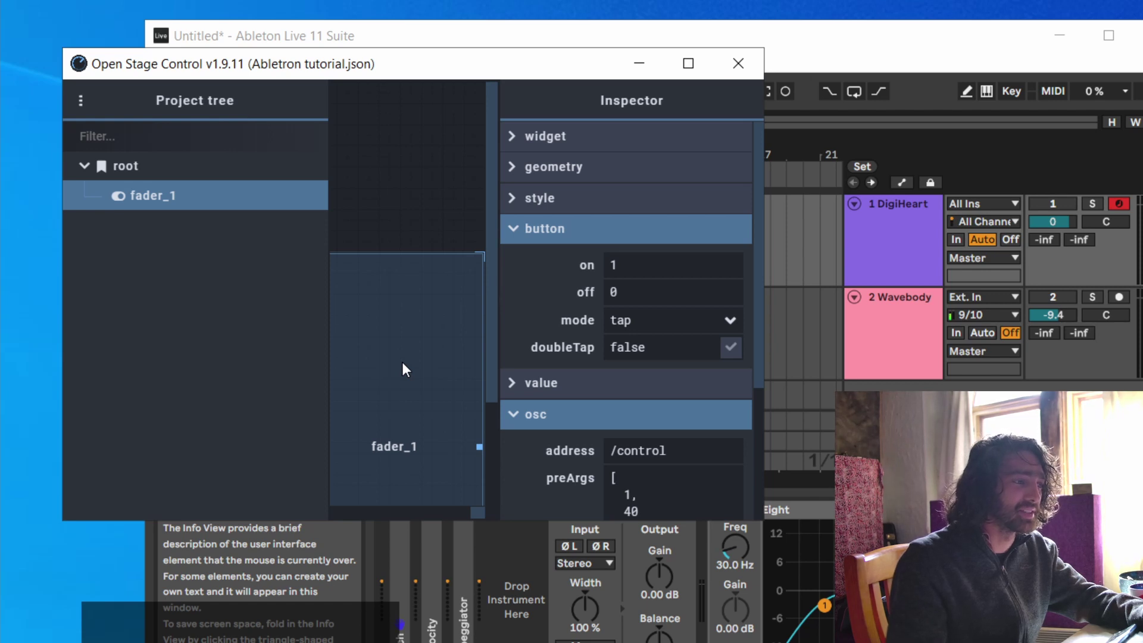
Save the Abletron tutorial.json session with the Control+S shortcut, and switch to Ableton Live and back to Open Stage Control.
key("ctrl+s")
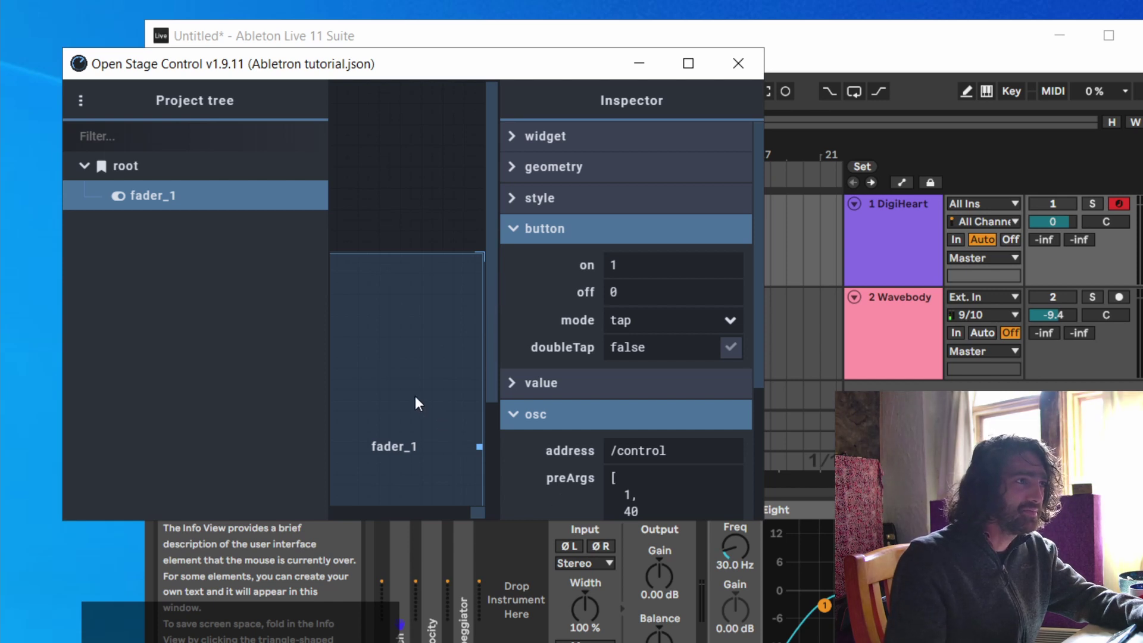
key("ctrl+s")
key("ctrl+s")
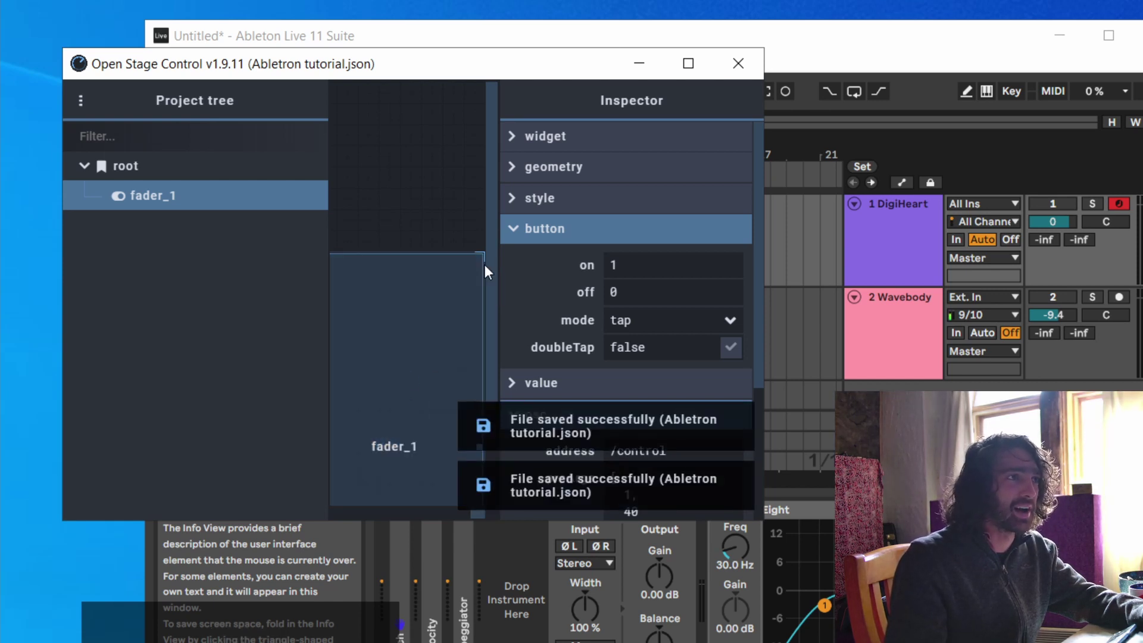
left_click(555, 39)
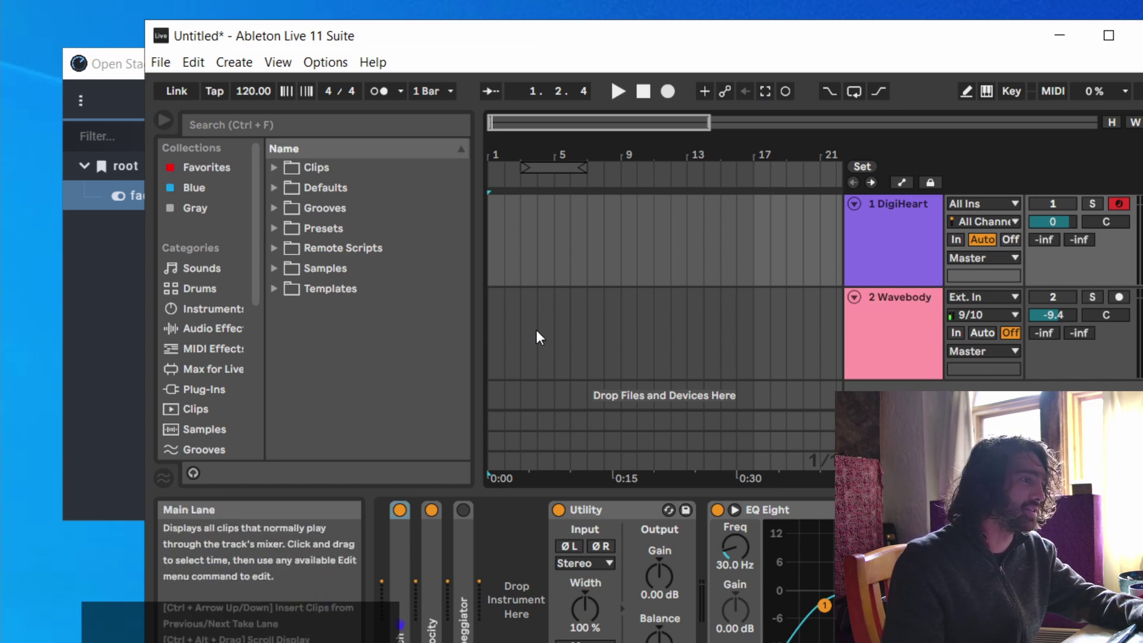
left_click(111, 65)
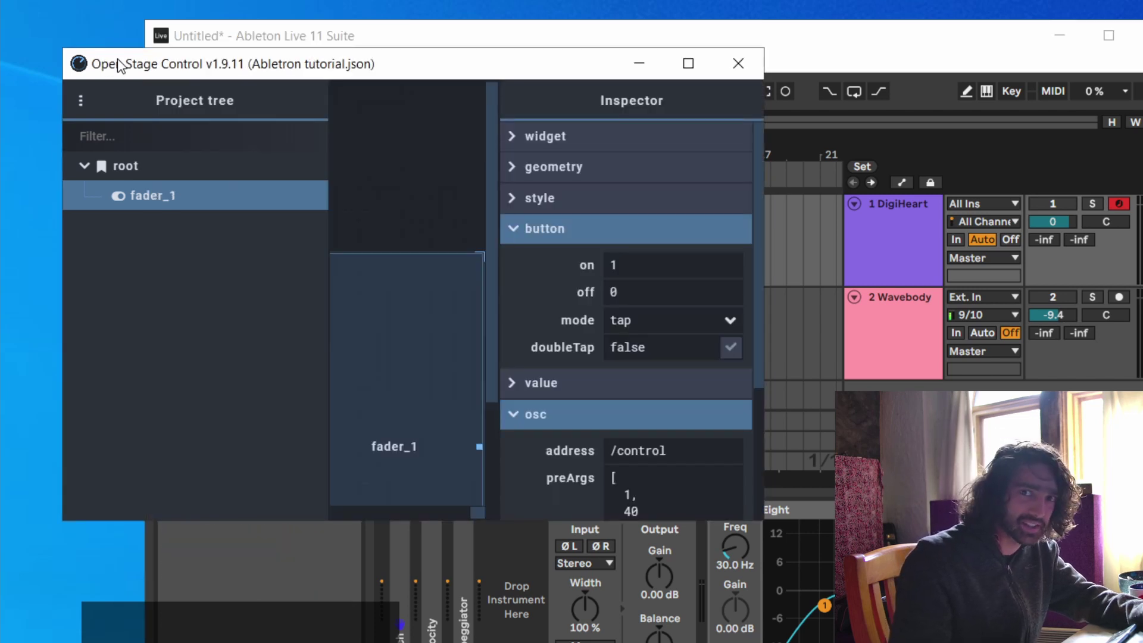